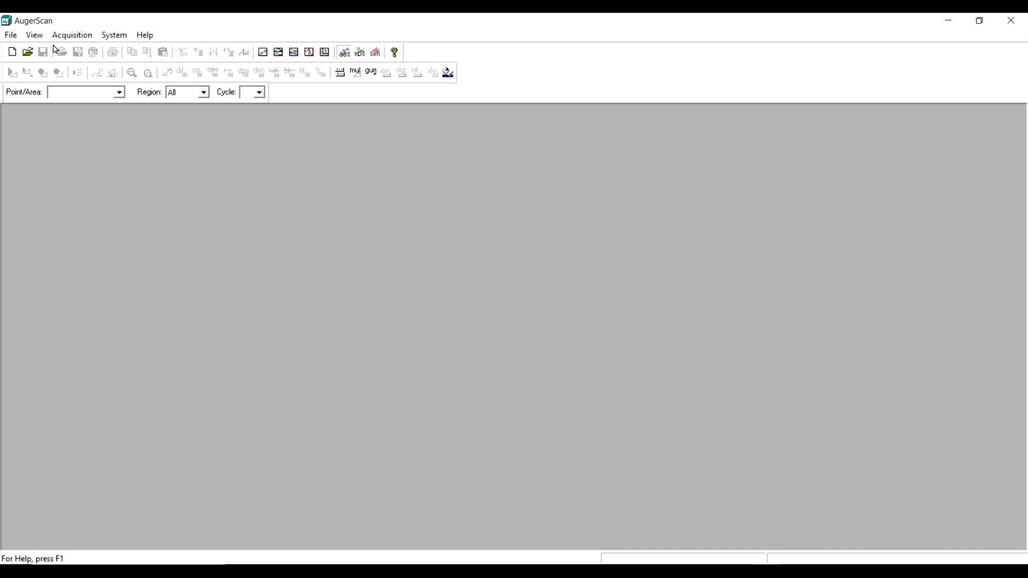
pyautogui.click(12, 35)
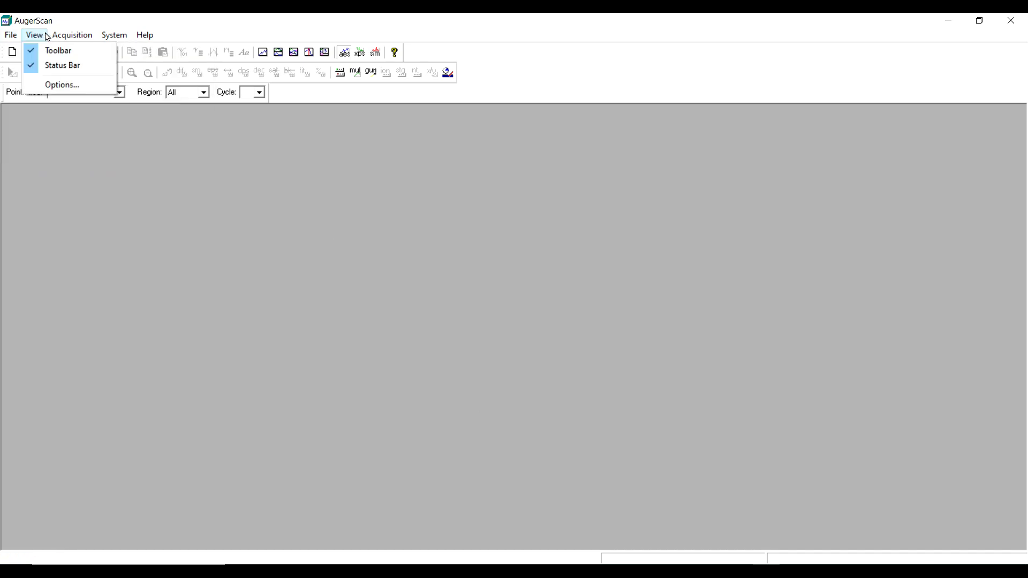
pyautogui.moveTo(140, 36)
pyautogui.click(50, 215)
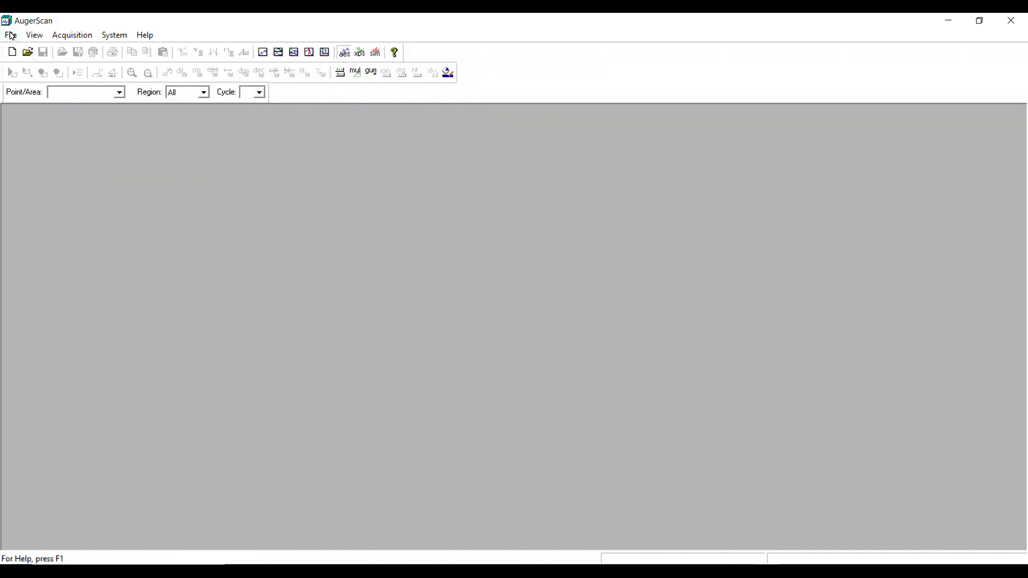
# Create a new acquisition file with the Multiplex acquisition type and the AES technique.
pyautogui.click(11, 35)
pyautogui.click(27, 50)
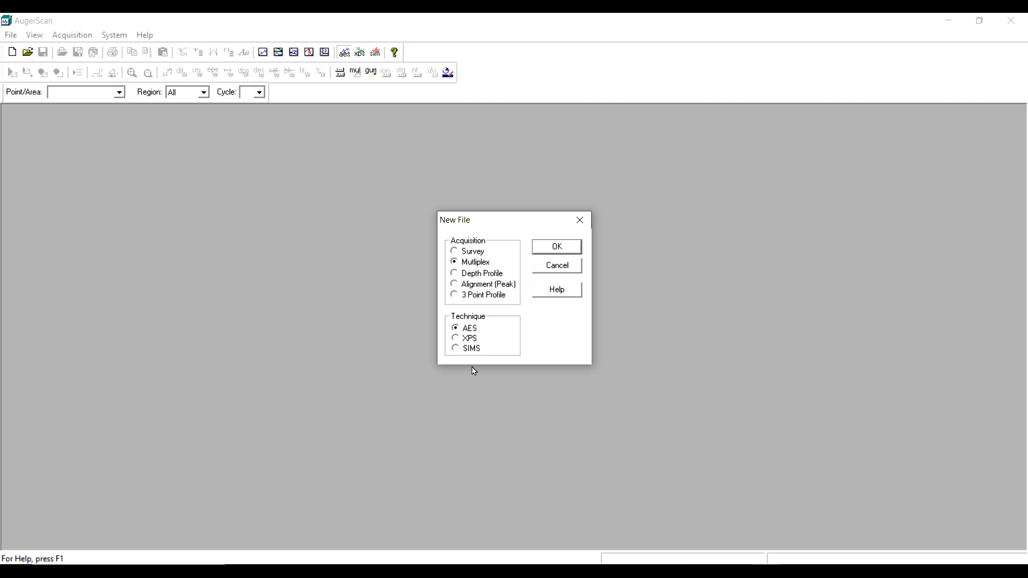
pyautogui.click(557, 246)
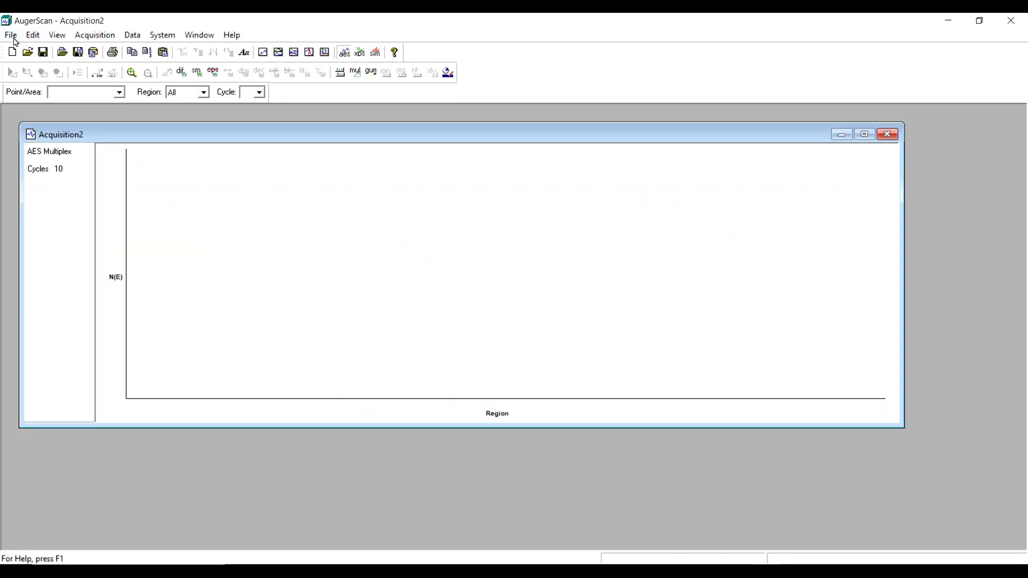
# Open the sample file AES Copper Survey.ASN and maximize its window.
pyautogui.click(15, 38)
pyautogui.click(34, 67)
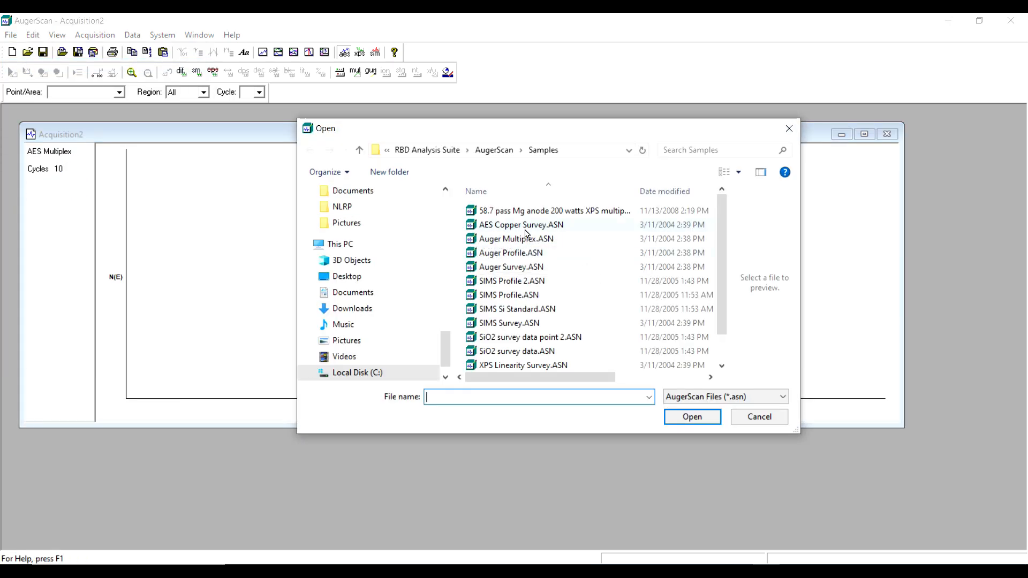
pyautogui.click(525, 229)
pyautogui.click(705, 417)
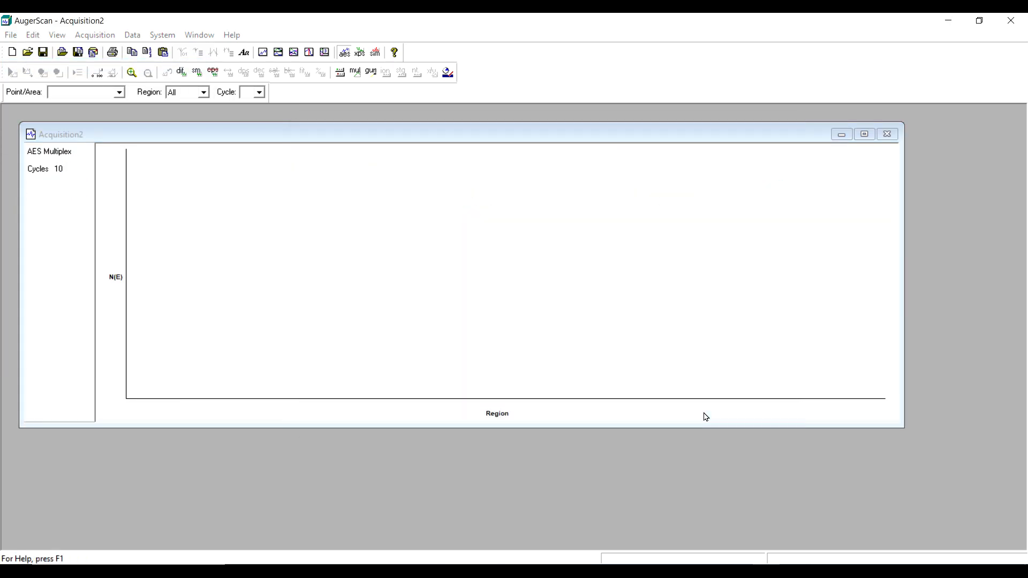
pyautogui.click(884, 152)
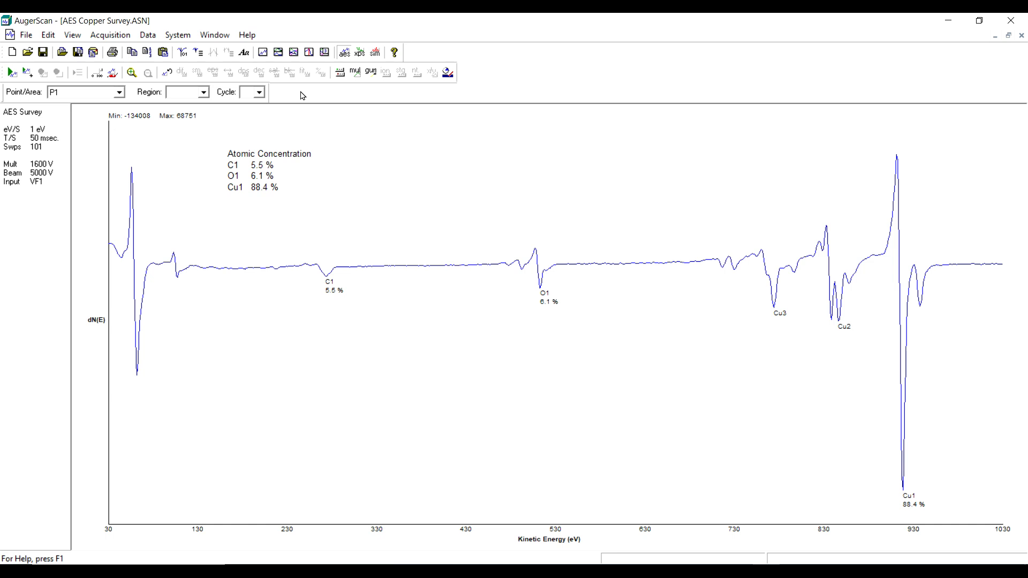
# Turn on Mark/Track and review the element marker candidates at the oxygen peak, highlighting O1 but adding no marker.
pyautogui.click(27, 36)
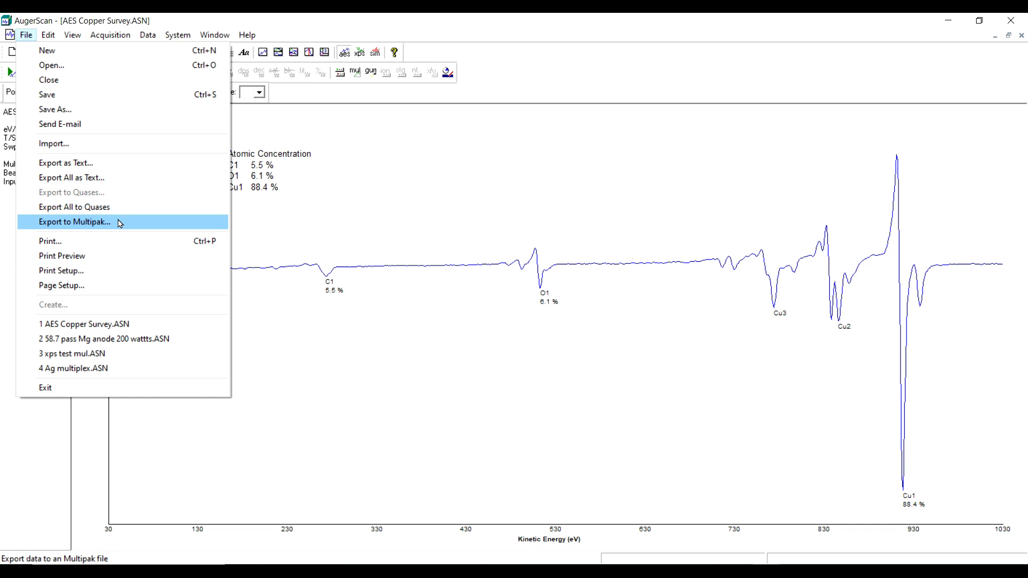
pyautogui.moveTo(48, 36)
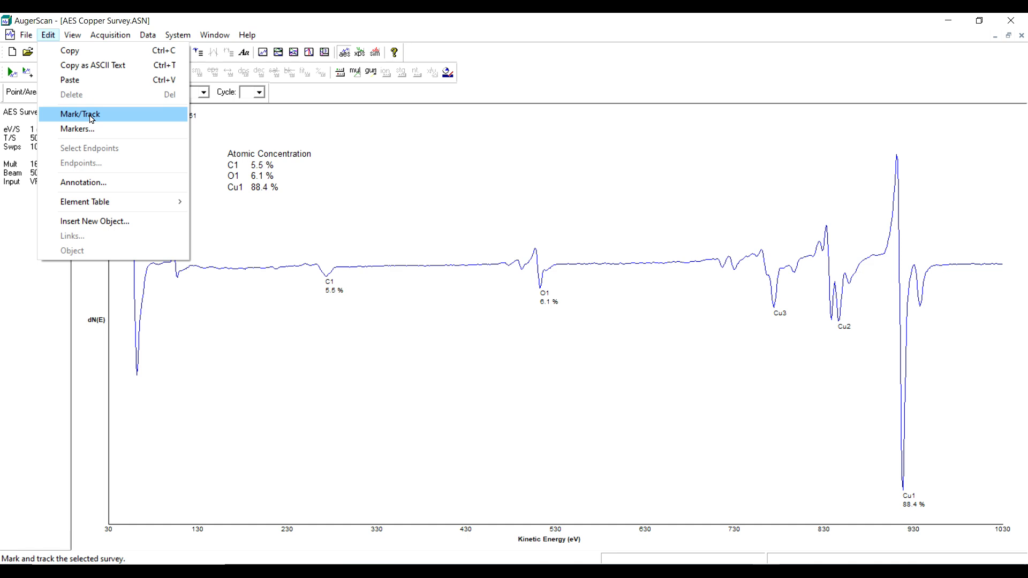
pyautogui.click(91, 119)
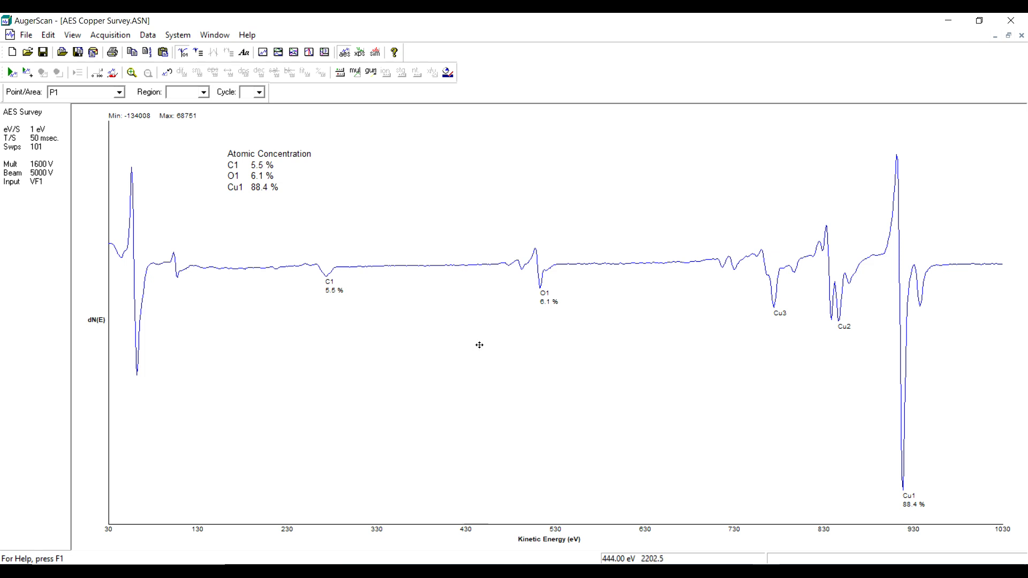
pyautogui.rightClick(540, 326)
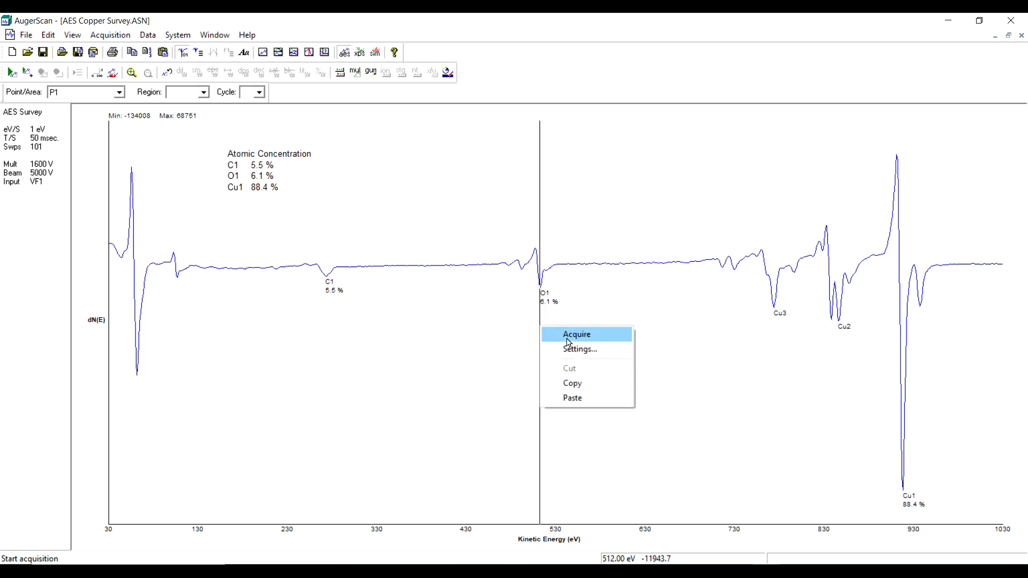
pyautogui.doubleClick(544, 292)
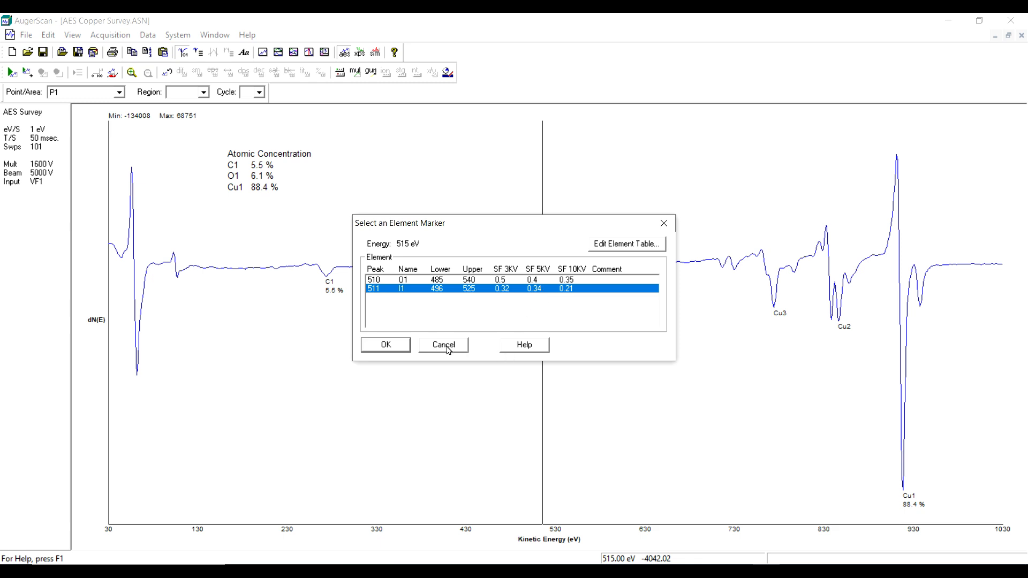
pyautogui.click(434, 282)
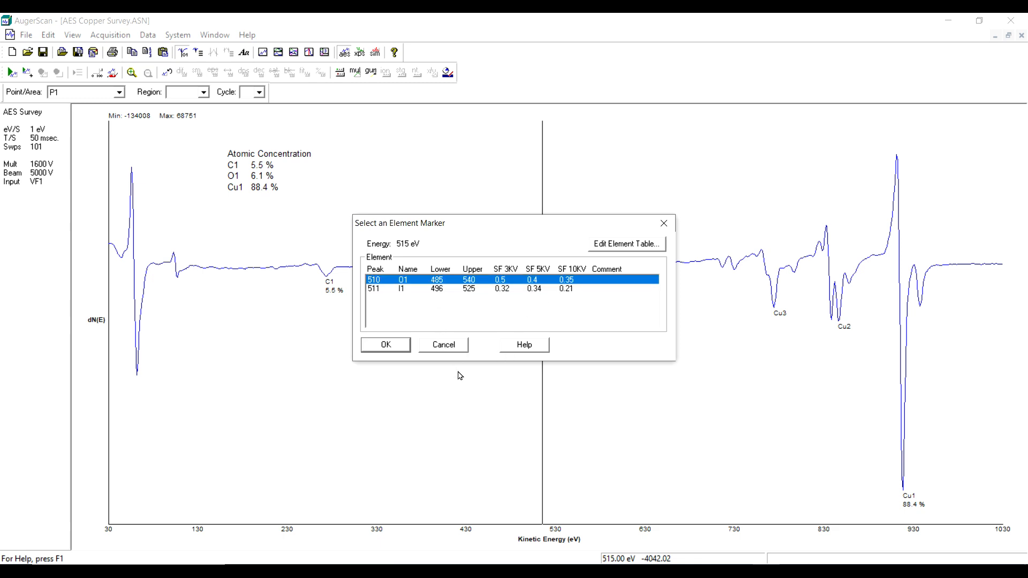
pyautogui.click(445, 344)
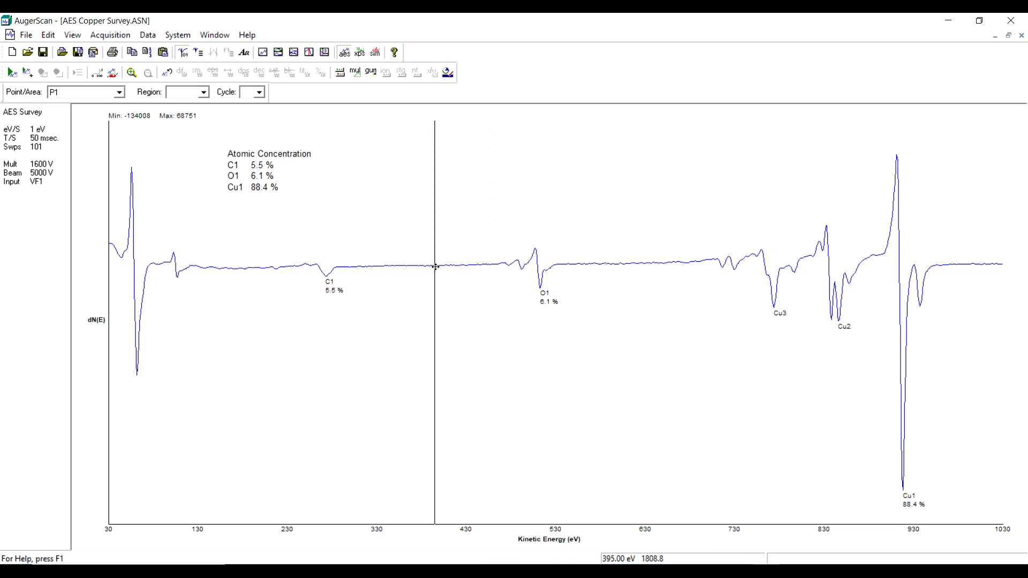
# Add an N1 element marker at about 379 eV on the survey spectrum.
pyautogui.rightClick(435, 266)
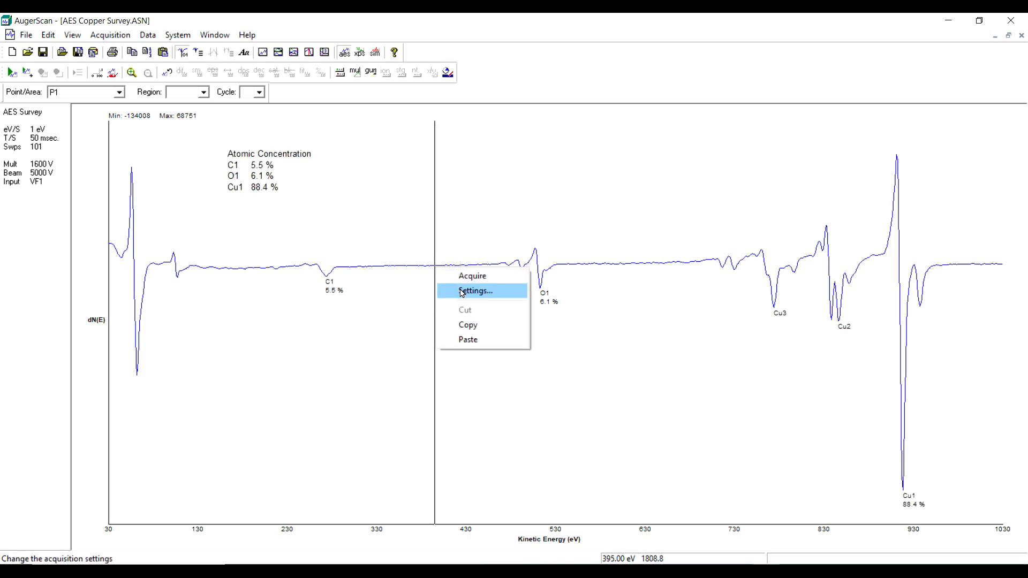
pyautogui.click(421, 290)
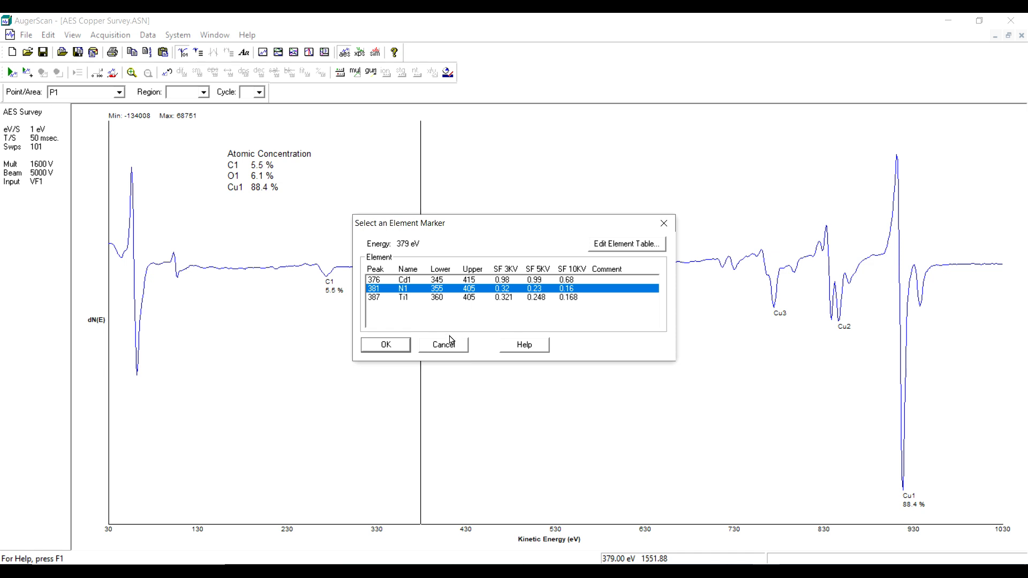
pyautogui.click(395, 347)
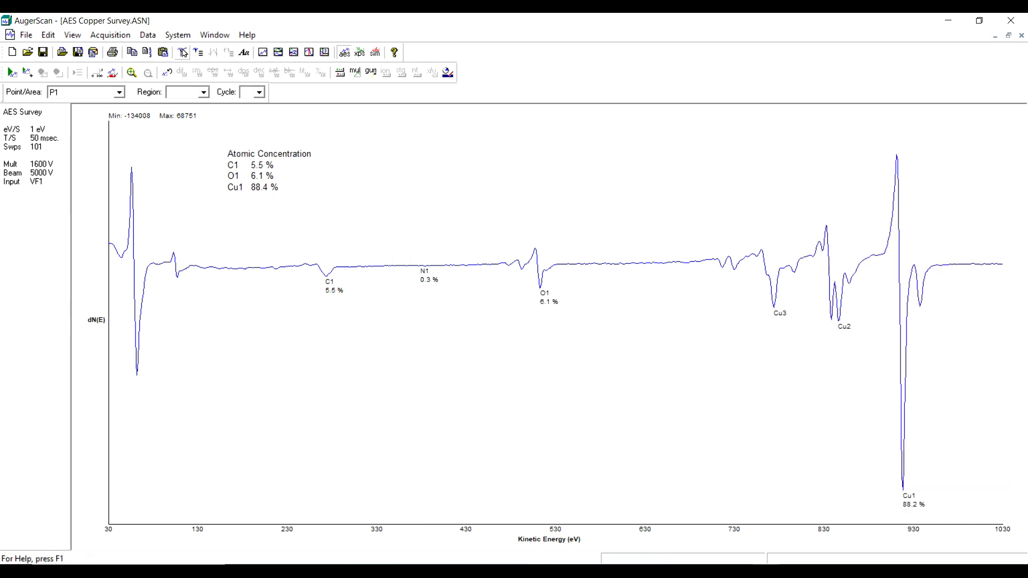
# Exclude the N1 marker from the atomic concentration calculation.
pyautogui.click(47, 35)
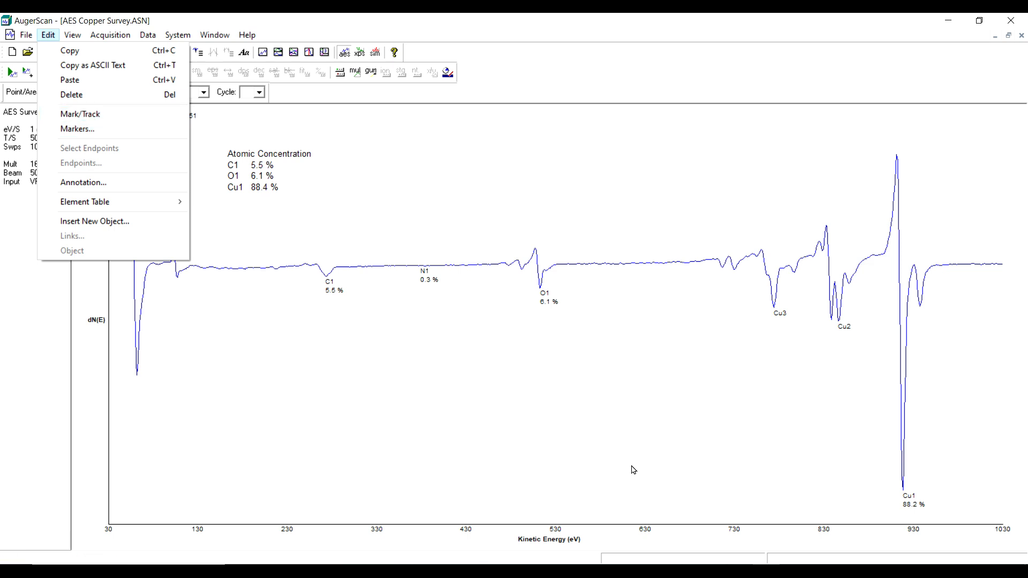
pyautogui.click(93, 131)
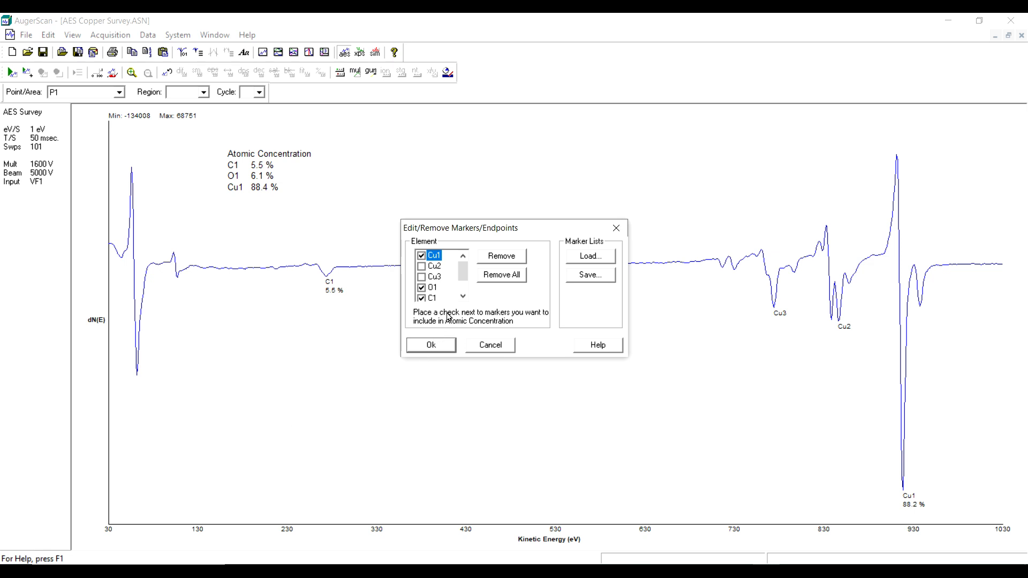
pyautogui.moveTo(466, 273); pyautogui.dragTo(464, 282)
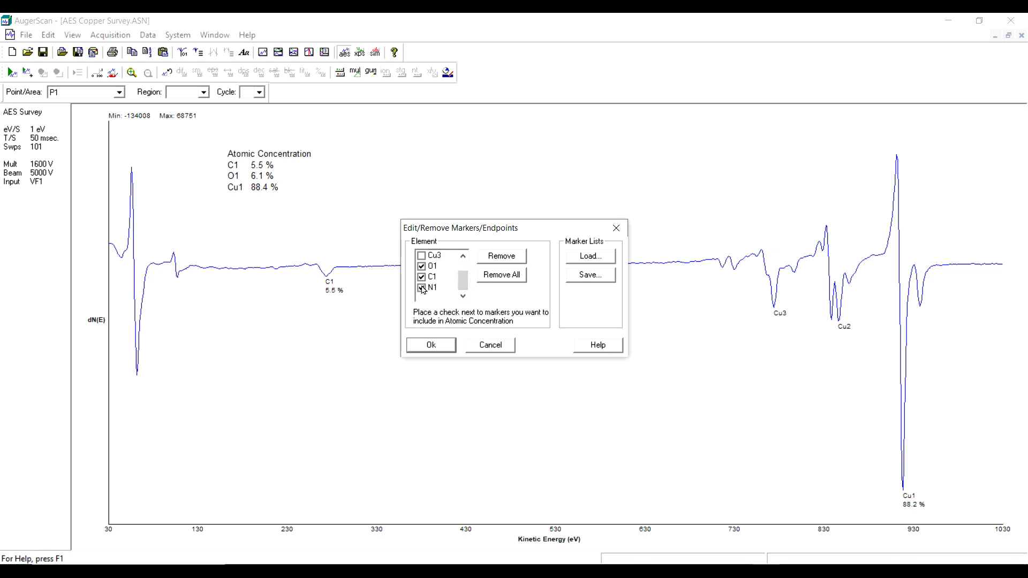
pyautogui.click(432, 345)
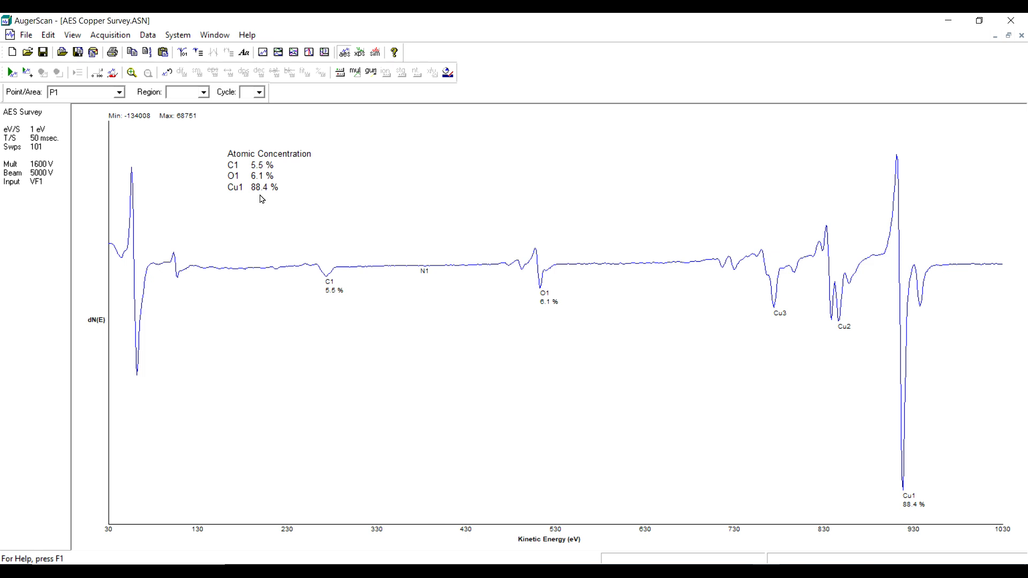
# Remove all element markers from the spectrum and delete the Atomic Concentration annotation.
pyautogui.click(48, 37)
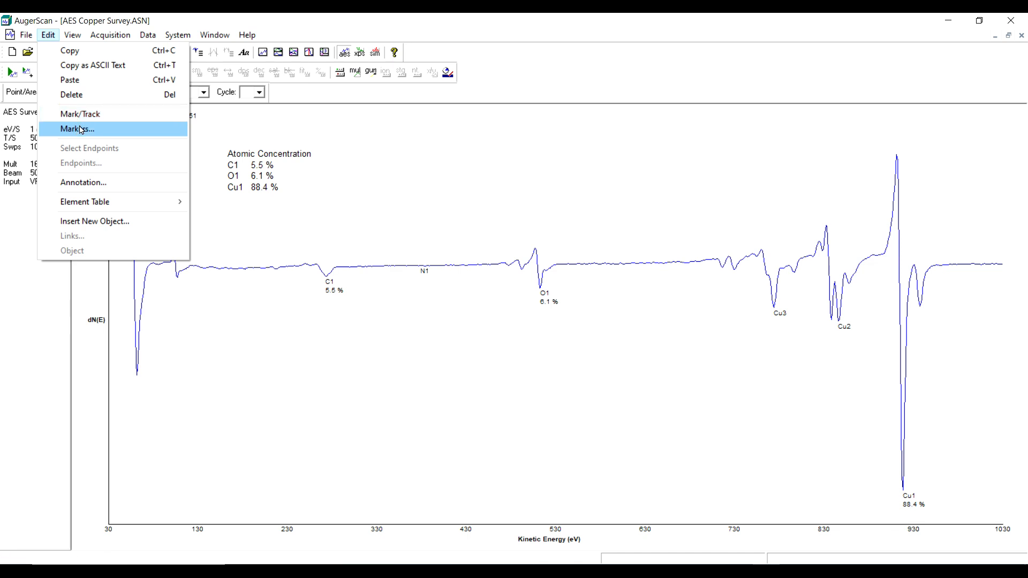
pyautogui.click(80, 130)
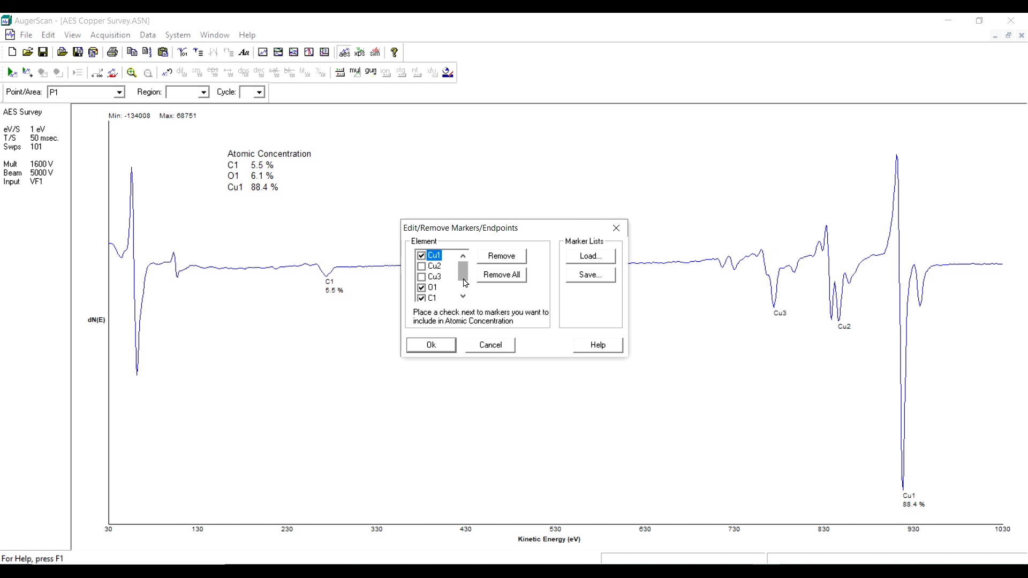
pyautogui.click(495, 280)
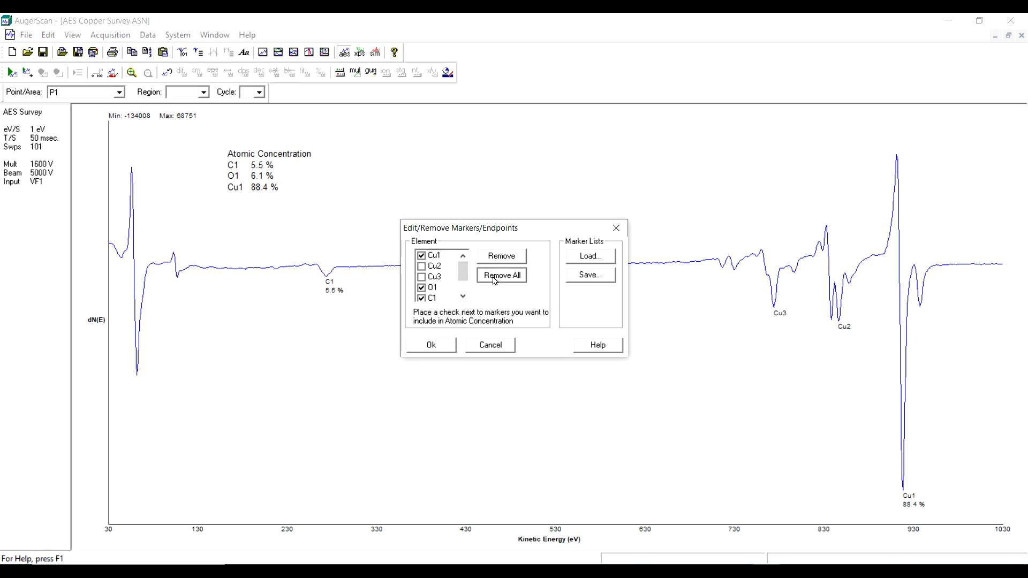
pyautogui.click(435, 347)
pyautogui.click(265, 176)
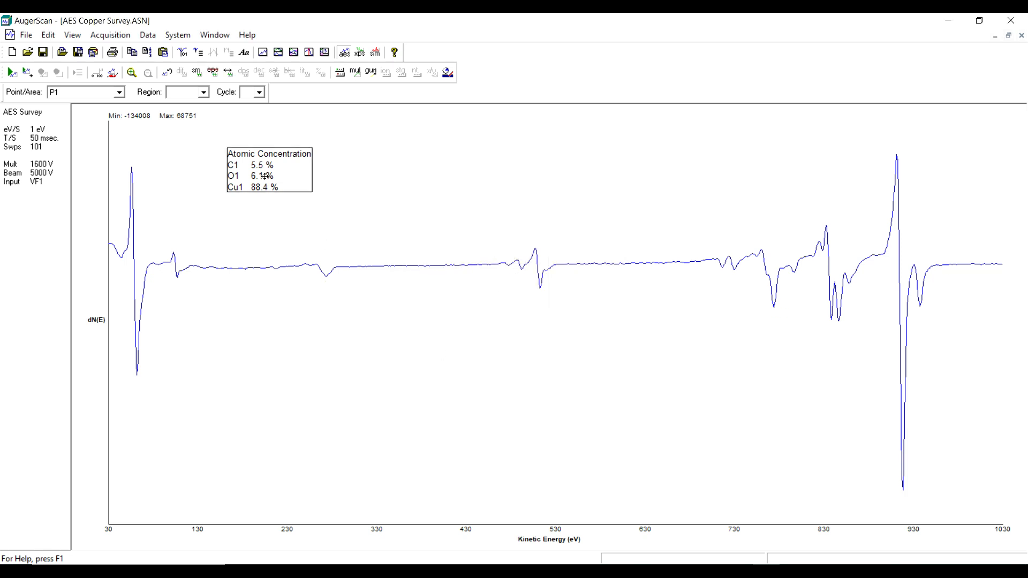
pyautogui.press('Delete')
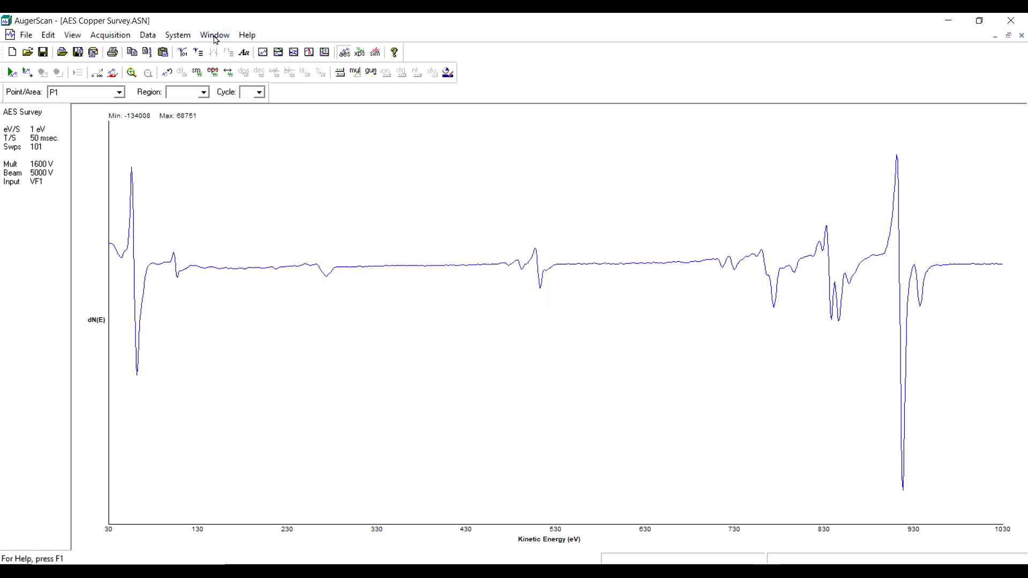
# Turn on Mark/Track and mark the spectrum's largest peak, at about 916 eV, as Cu1.
pyautogui.click(183, 53)
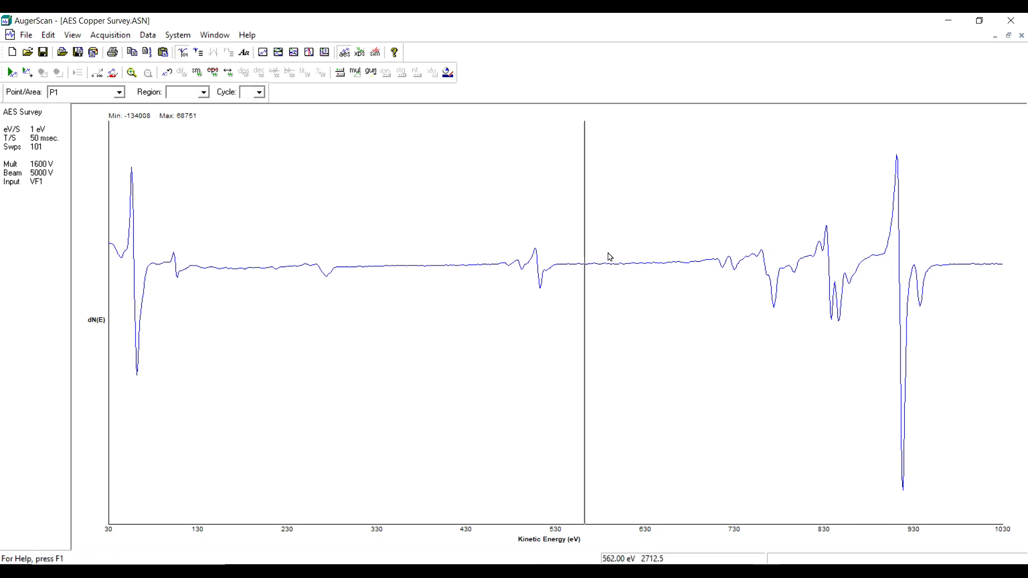
pyautogui.rightClick(906, 417)
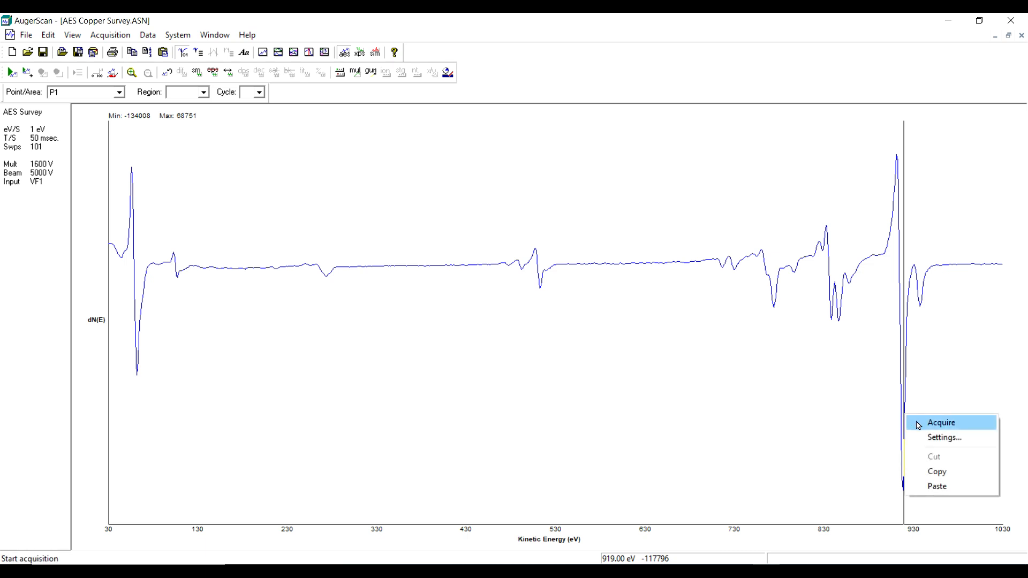
pyautogui.click(921, 424)
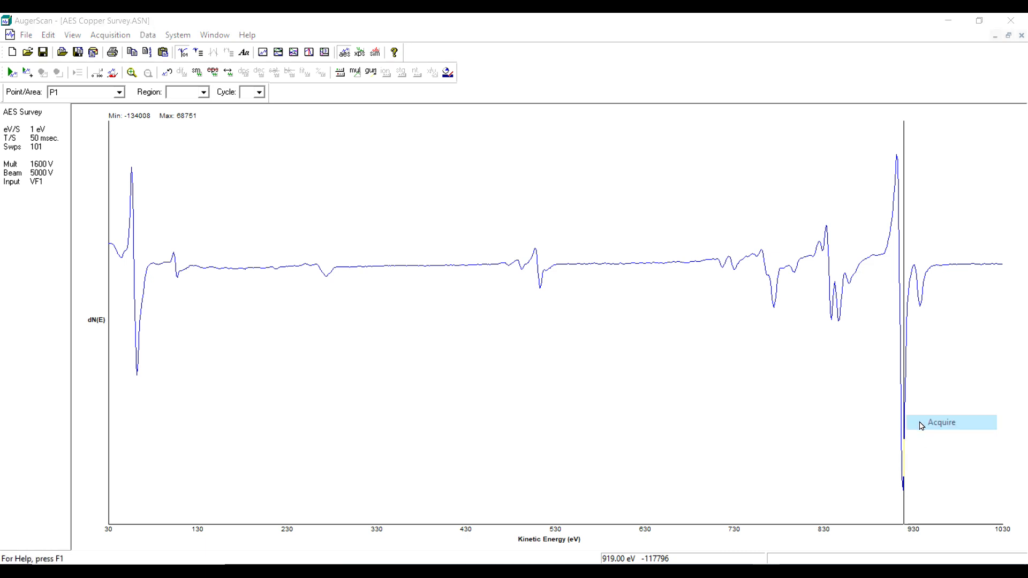
pyautogui.click(603, 326)
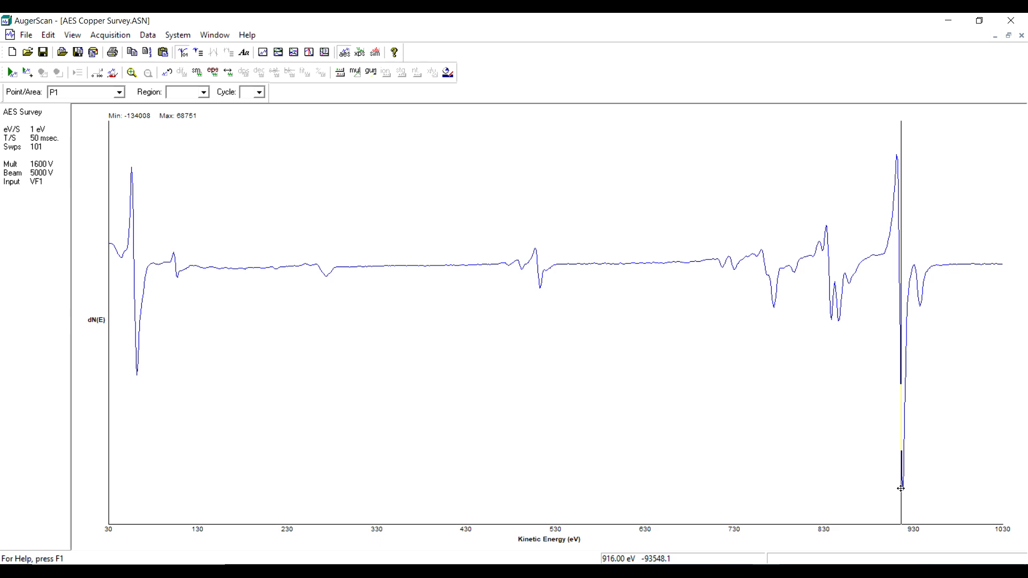
pyautogui.click(900, 488)
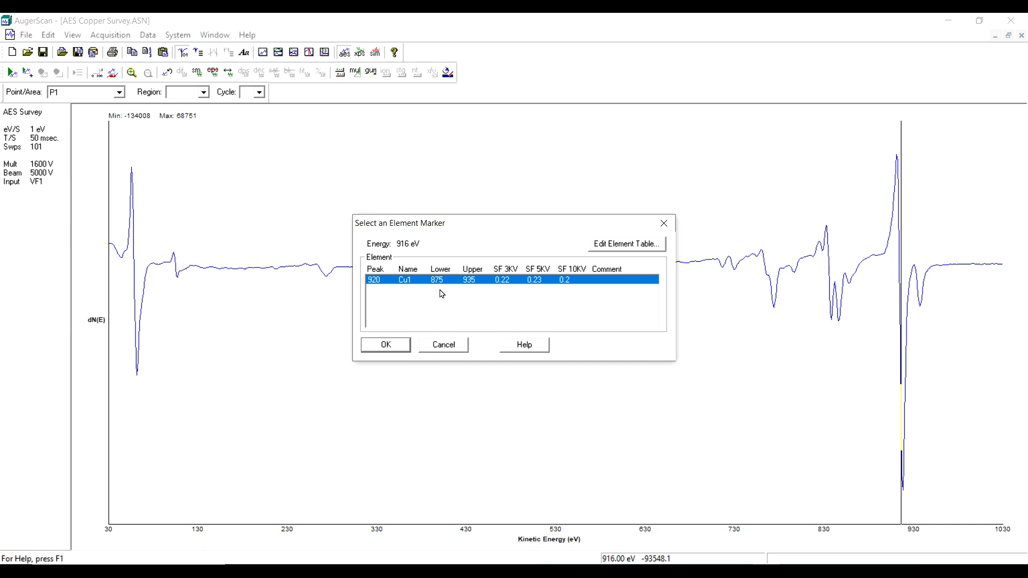
pyautogui.click(396, 344)
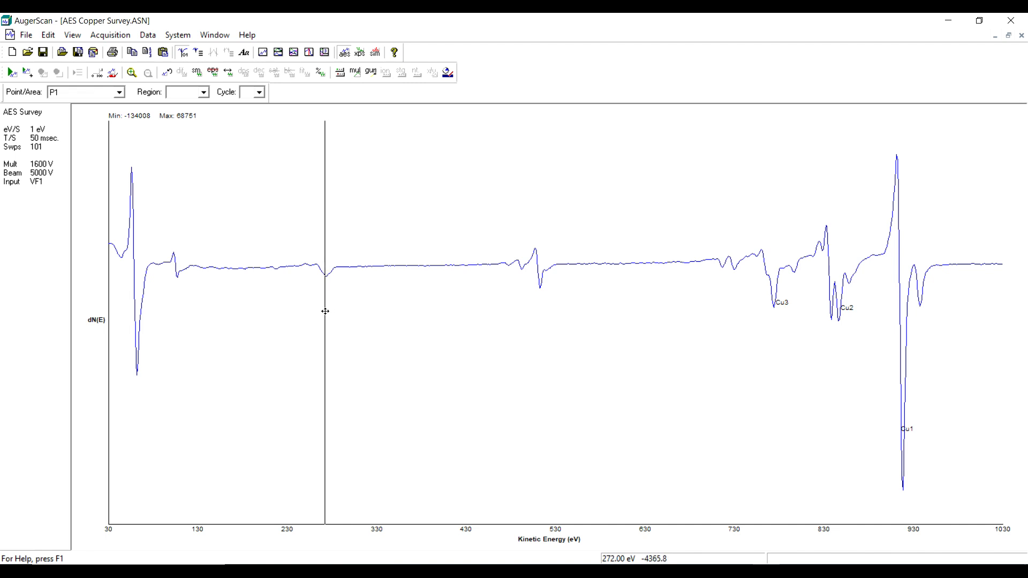
# Mark the small carbon peak at about 274 eV on the survey spectrum as C1.
pyautogui.rightClick(324, 316)
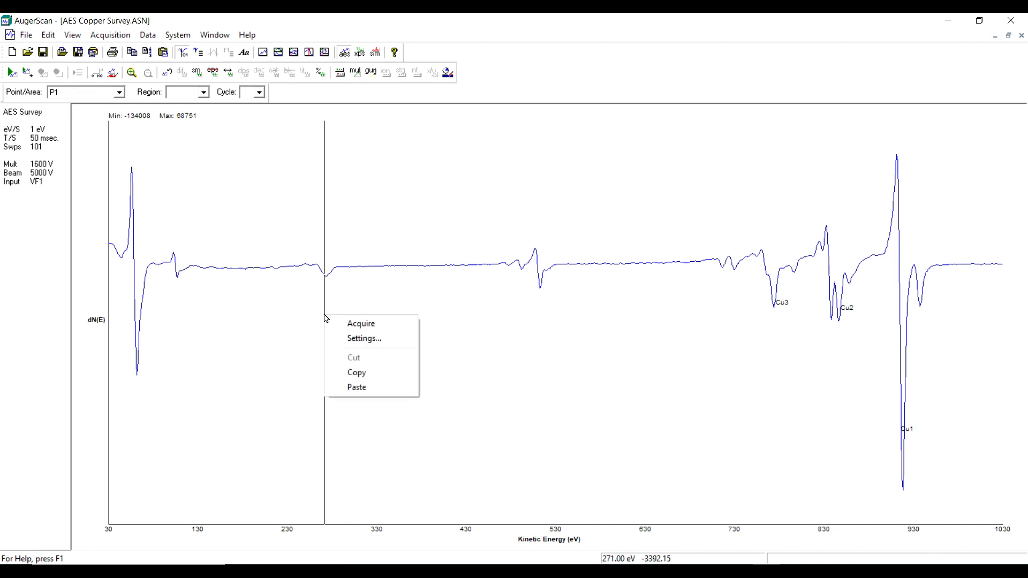
pyautogui.click(323, 311)
pyautogui.rightClick(322, 311)
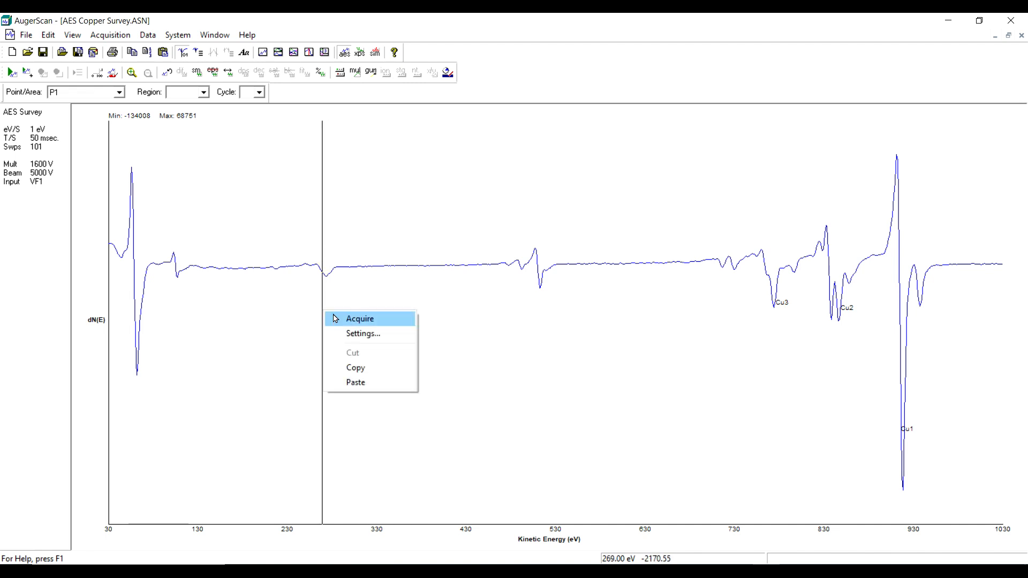
pyautogui.doubleClick(326, 284)
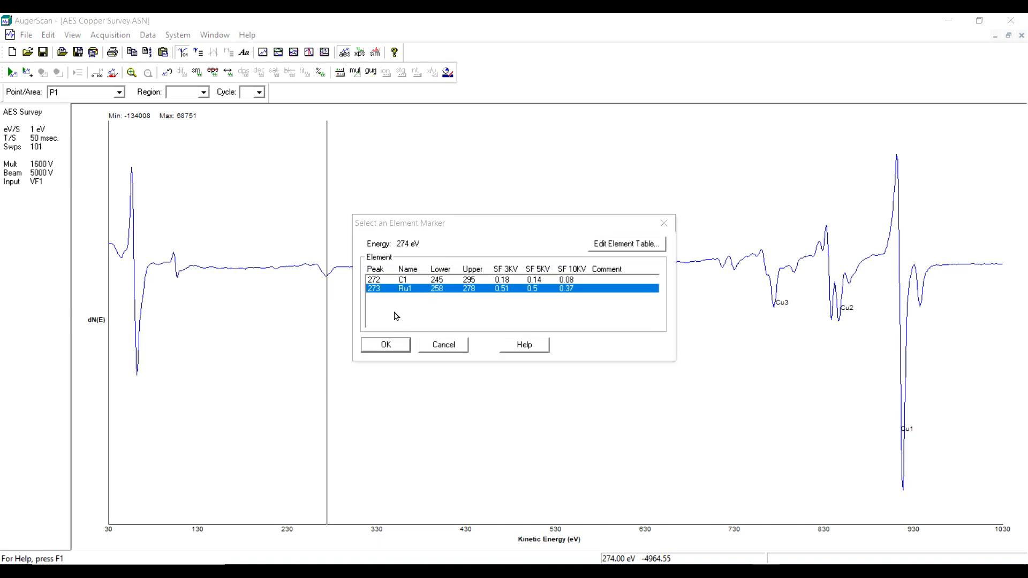
pyautogui.click(410, 283)
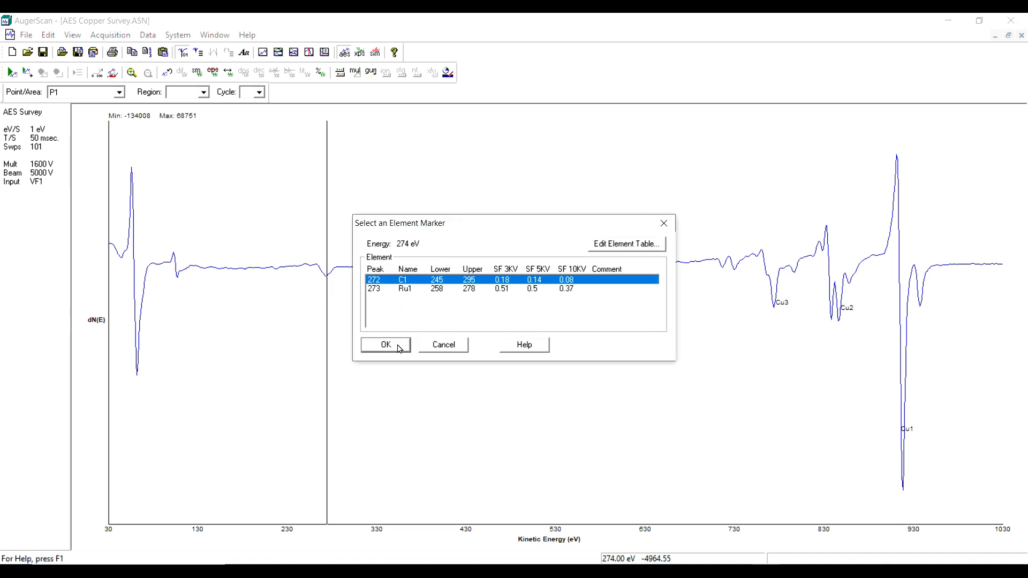
pyautogui.click(386, 345)
pyautogui.click(539, 319)
pyautogui.moveTo(538, 321); pyautogui.dragTo(539, 321)
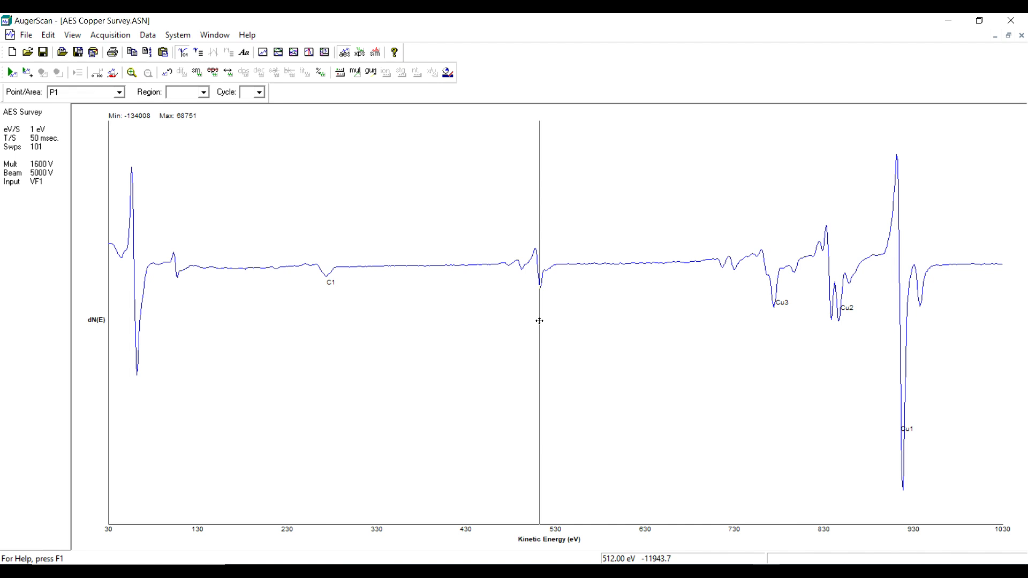
pyautogui.rightClick(539, 321)
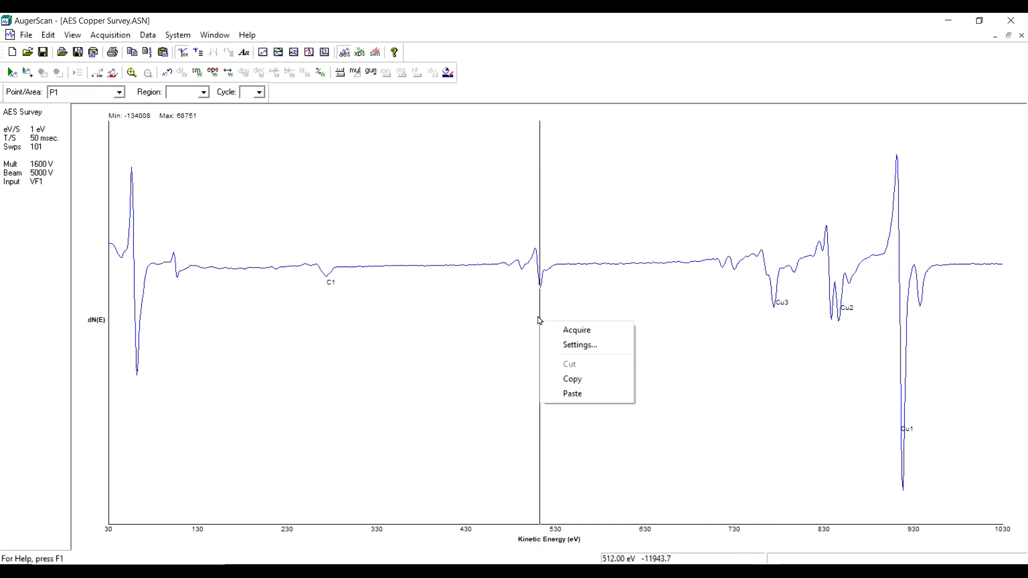
pyautogui.click(539, 315)
pyautogui.rightClick(539, 316)
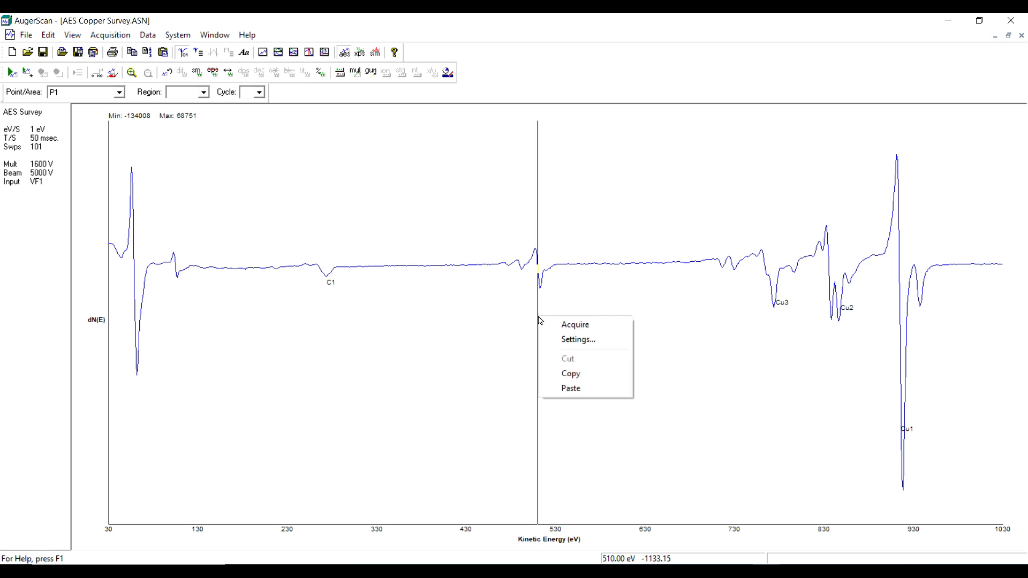
pyautogui.click(549, 301)
pyautogui.click(539, 290)
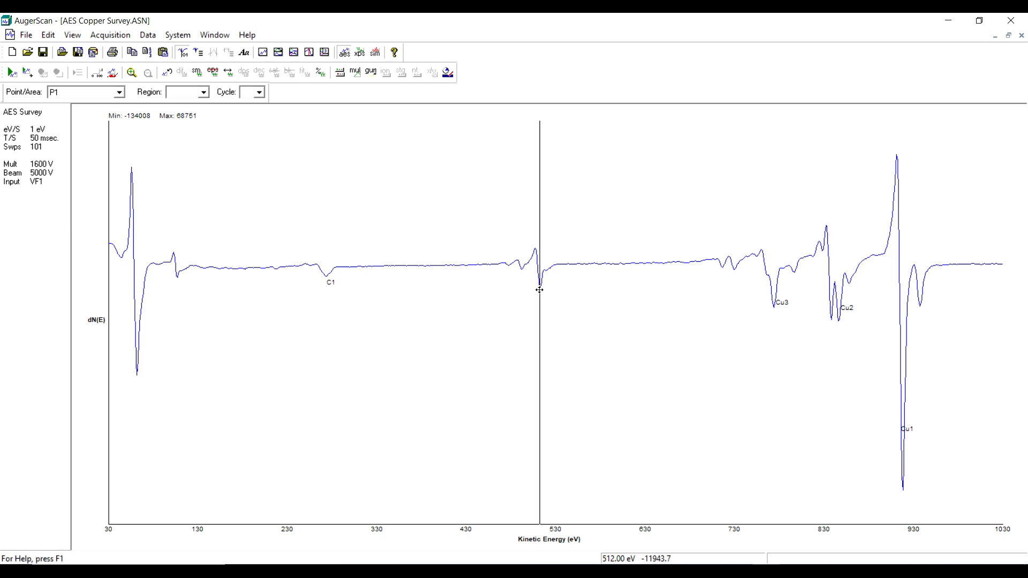
pyautogui.rightClick(539, 290)
pyautogui.click(544, 296)
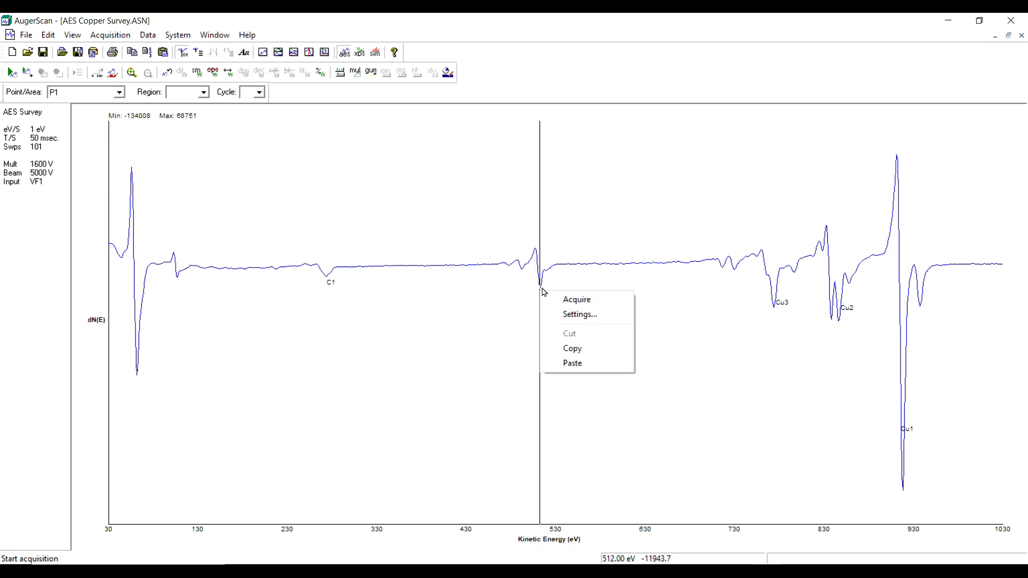
pyautogui.moveTo(543, 289); pyautogui.dragTo(540, 293)
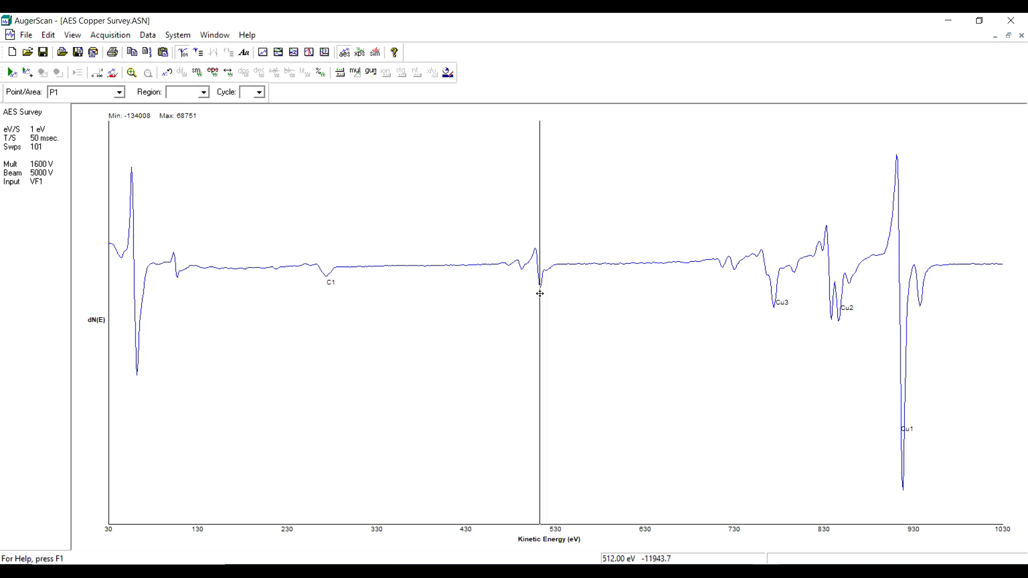
pyautogui.rightClick(539, 294)
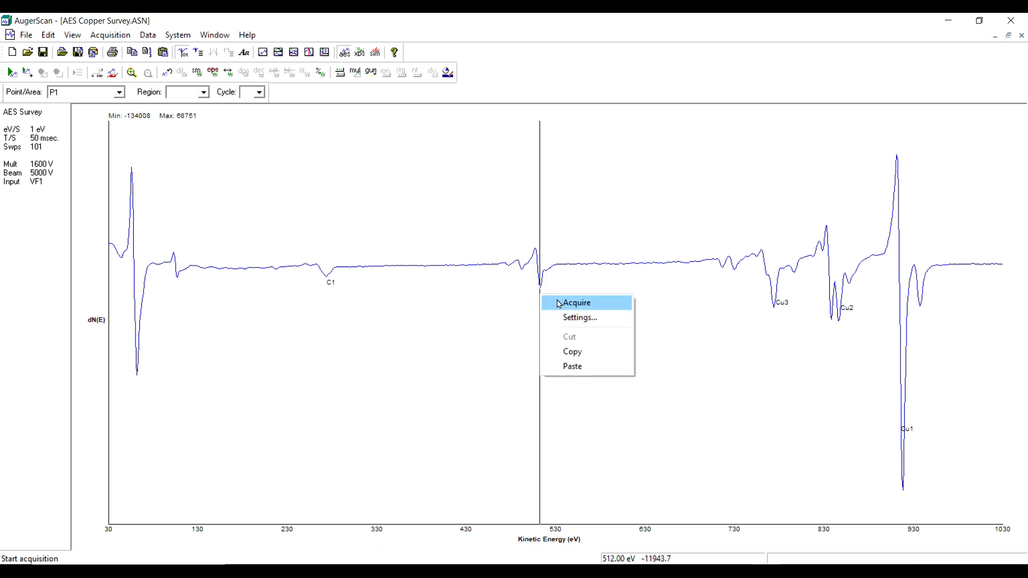
pyautogui.click(564, 324)
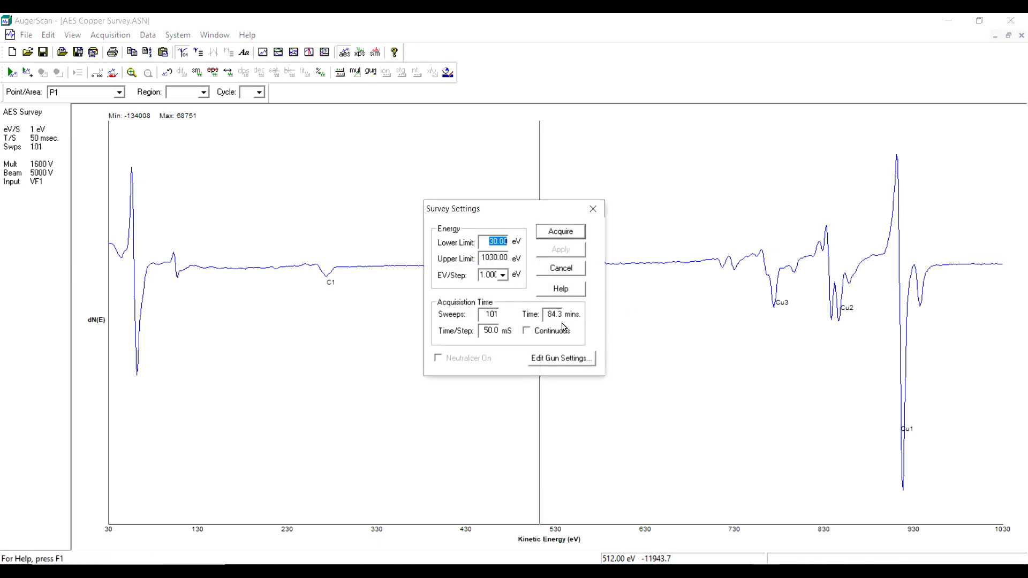
pyautogui.click(568, 267)
pyautogui.moveTo(540, 284); pyautogui.dragTo(539, 284)
pyautogui.rightClick(540, 286)
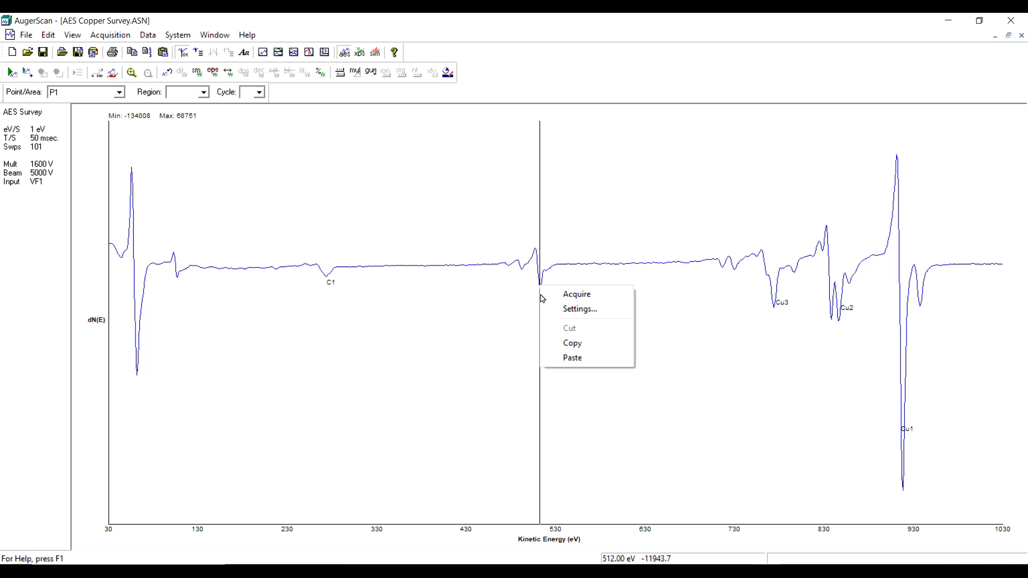
pyautogui.click(538, 273)
pyautogui.click(529, 277)
pyautogui.rightClick(531, 280)
pyautogui.click(512, 348)
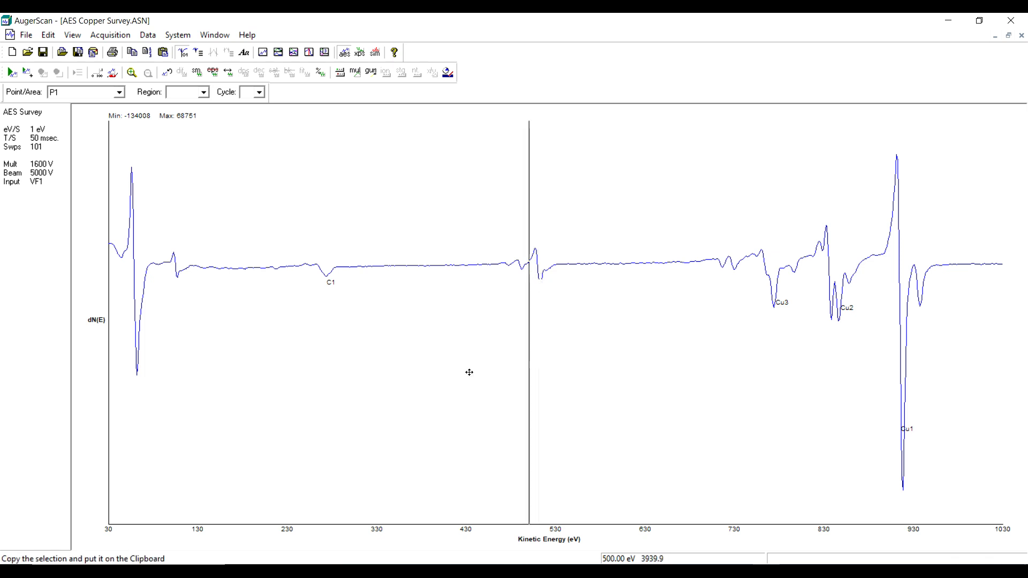
# Start a new survey acquisition that overwrites the existing data, stop it, and turn off Mark/Track.
pyautogui.click(540, 317)
pyautogui.rightClick(540, 317)
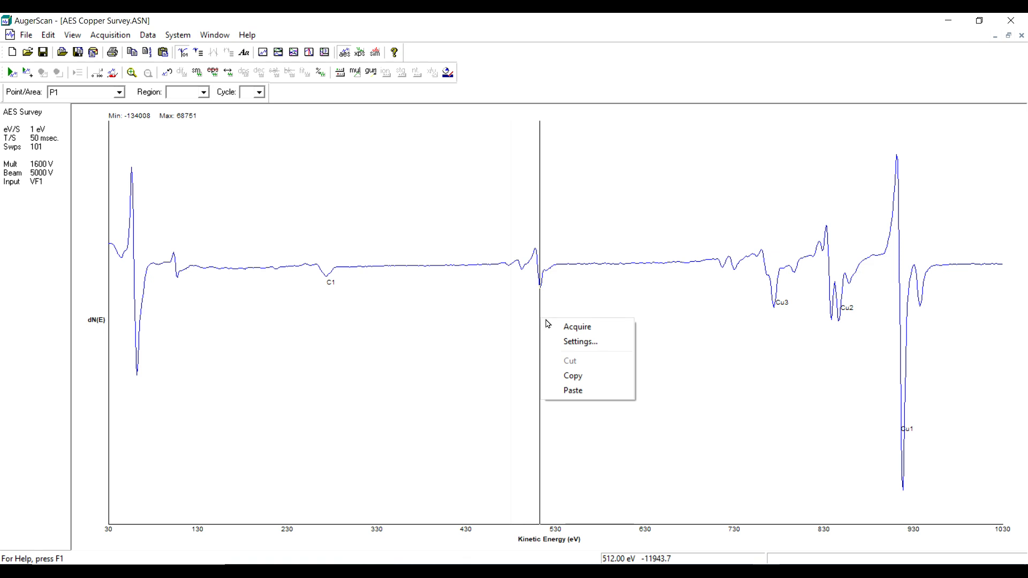
pyautogui.click(552, 328)
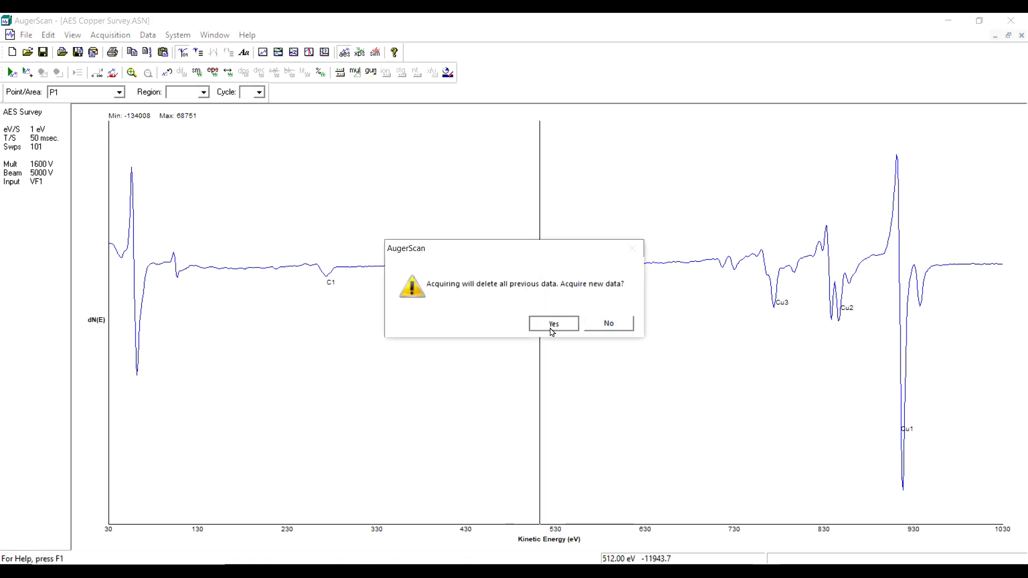
pyautogui.click(552, 323)
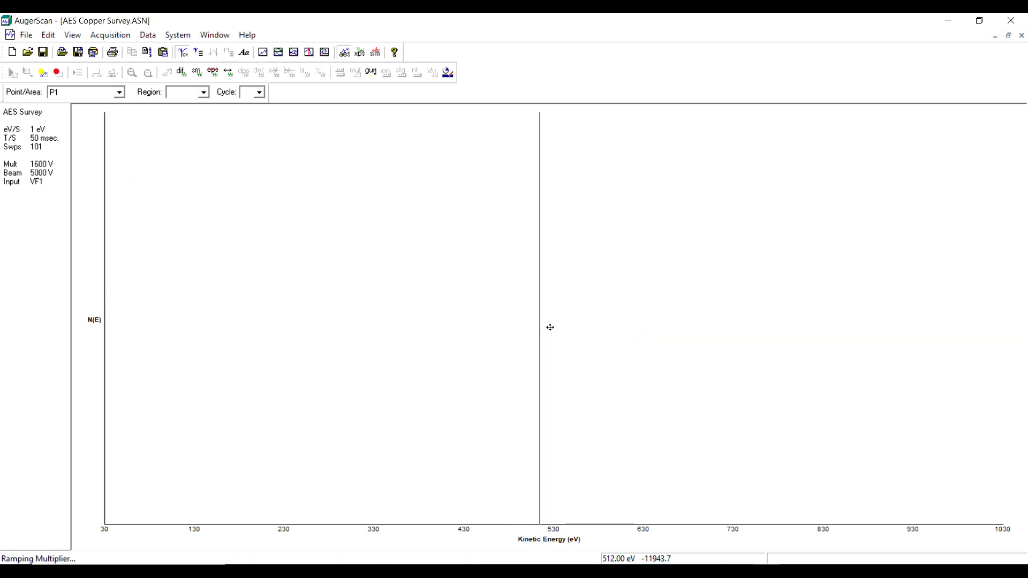
pyautogui.click(58, 73)
pyautogui.click(566, 335)
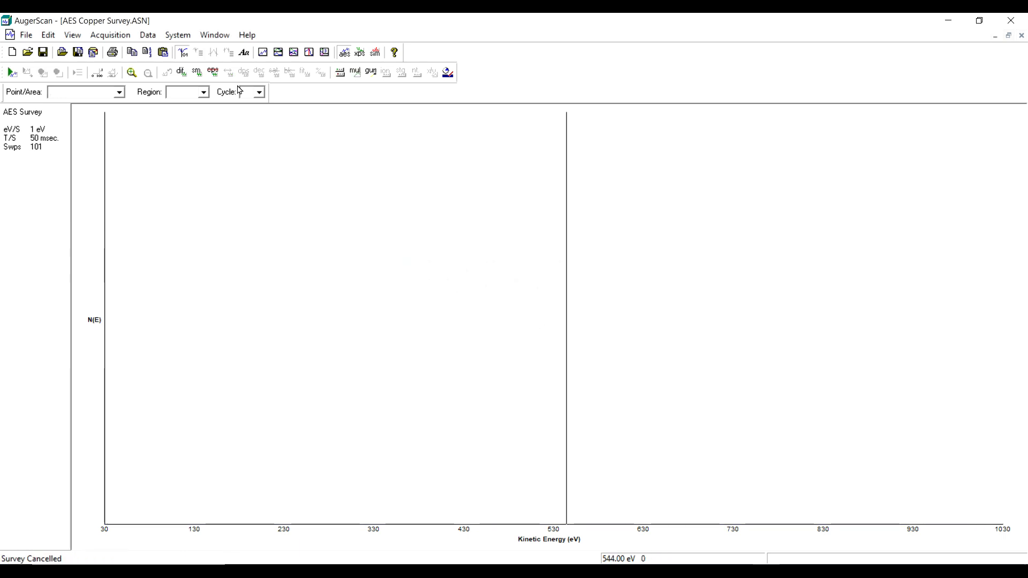
pyautogui.click(182, 53)
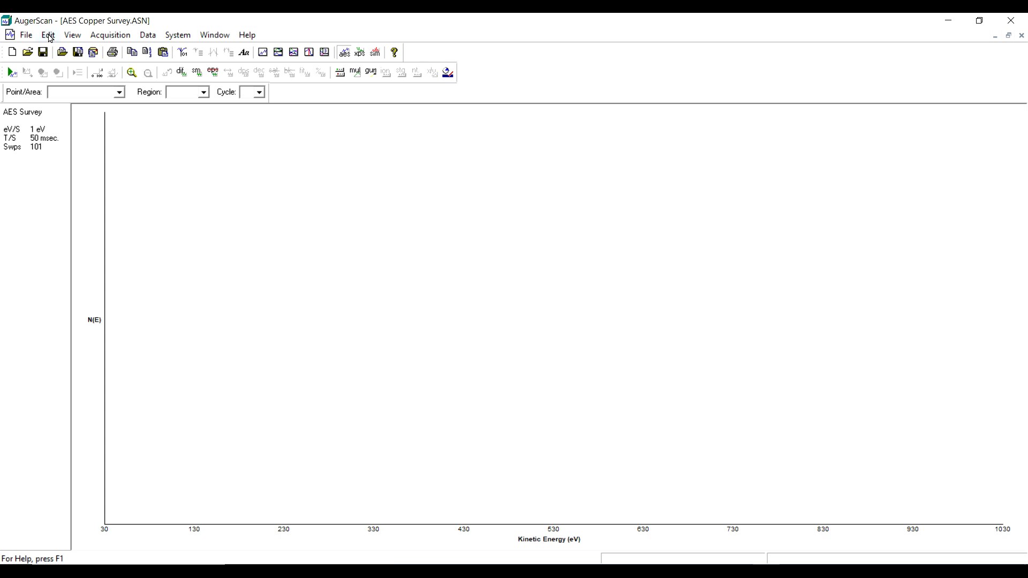
# Close the emptied survey without saving its changes and reopen AES Copper Survey.ASN from the recent files.
pyautogui.click(27, 36)
pyautogui.moveTo(49, 35)
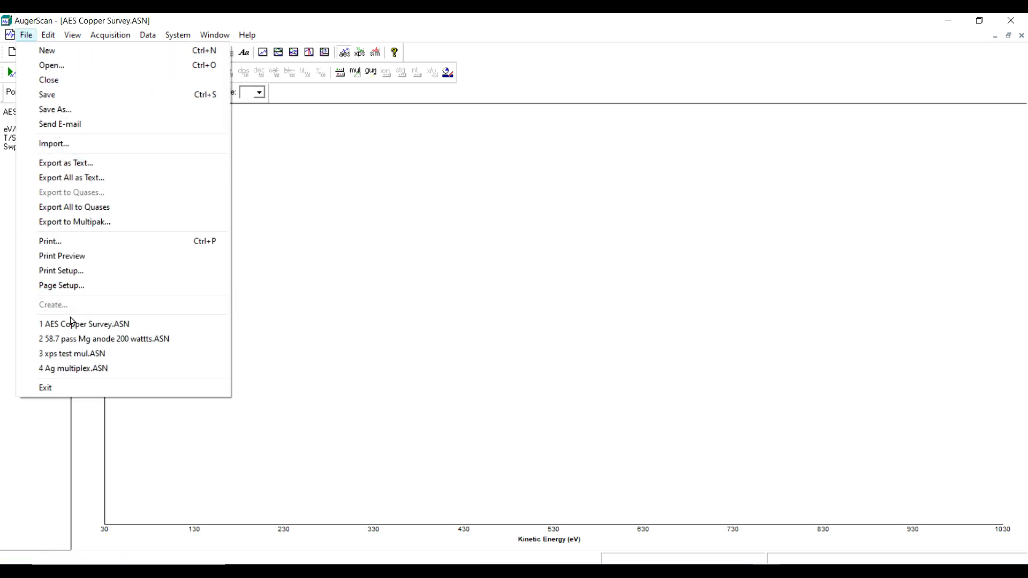
pyautogui.click(73, 324)
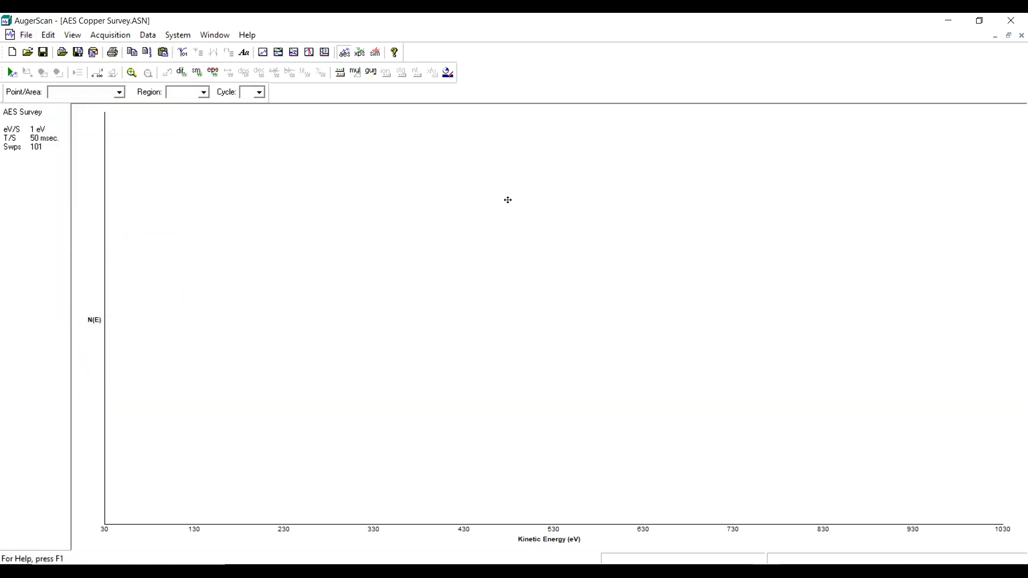
pyautogui.click(1021, 35)
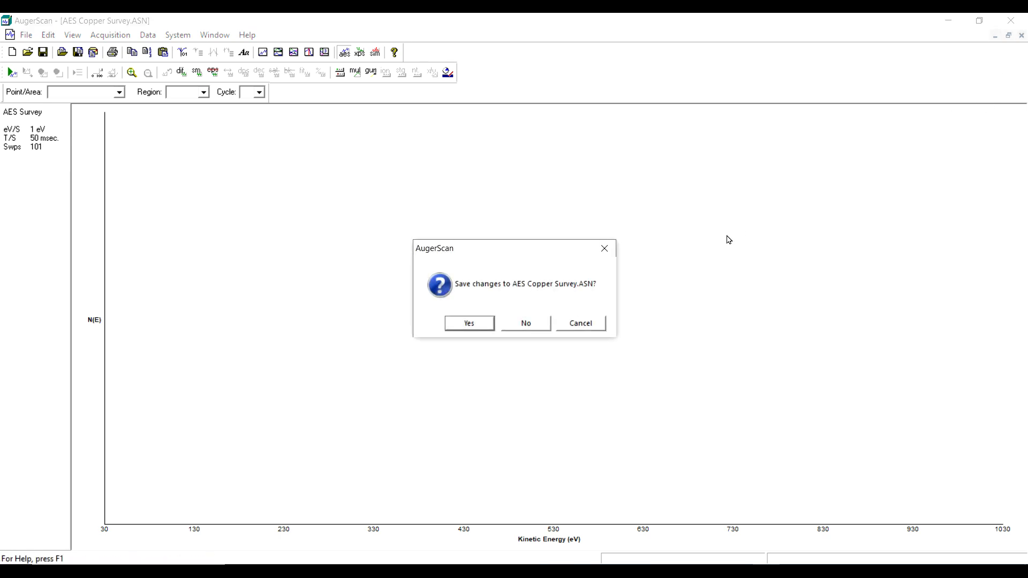
pyautogui.click(541, 322)
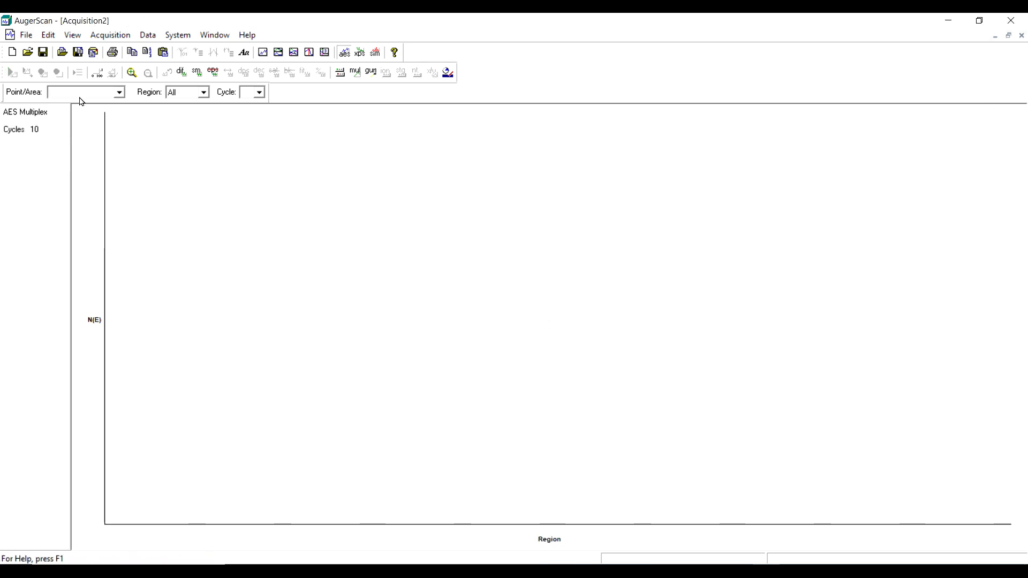
pyautogui.click(26, 35)
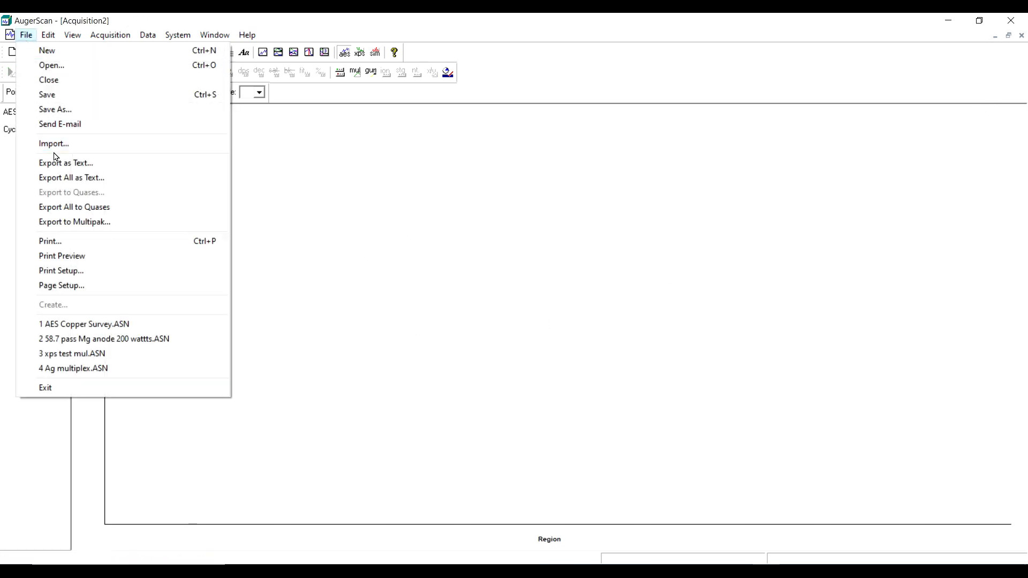
pyautogui.click(89, 323)
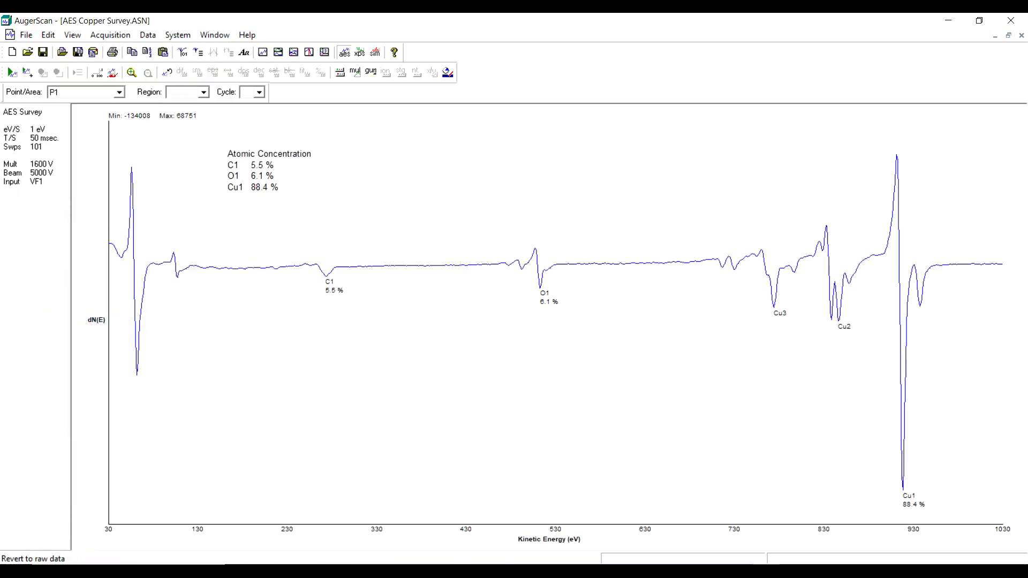
pyautogui.click(739, 572)
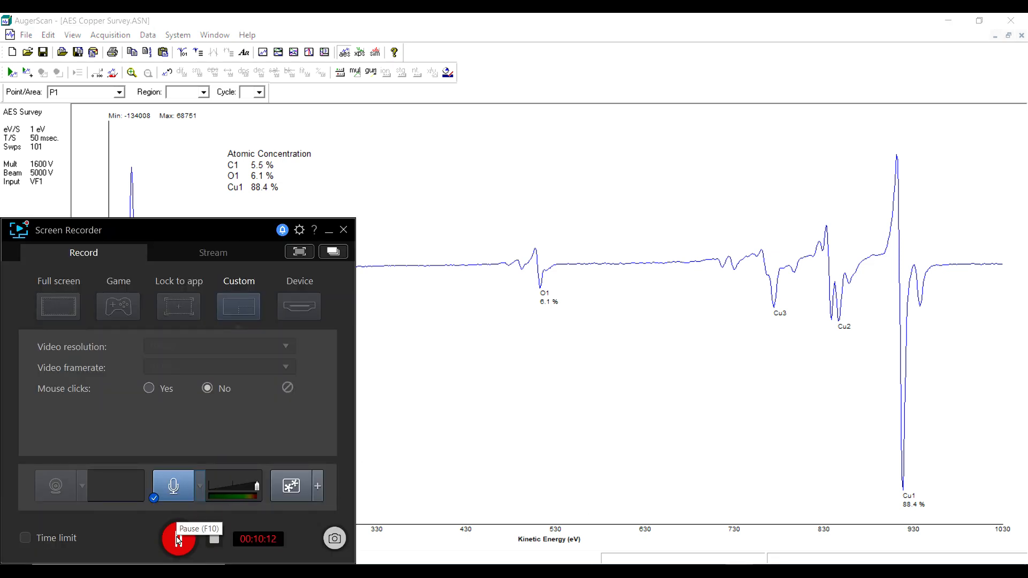
pyautogui.click(399, 462)
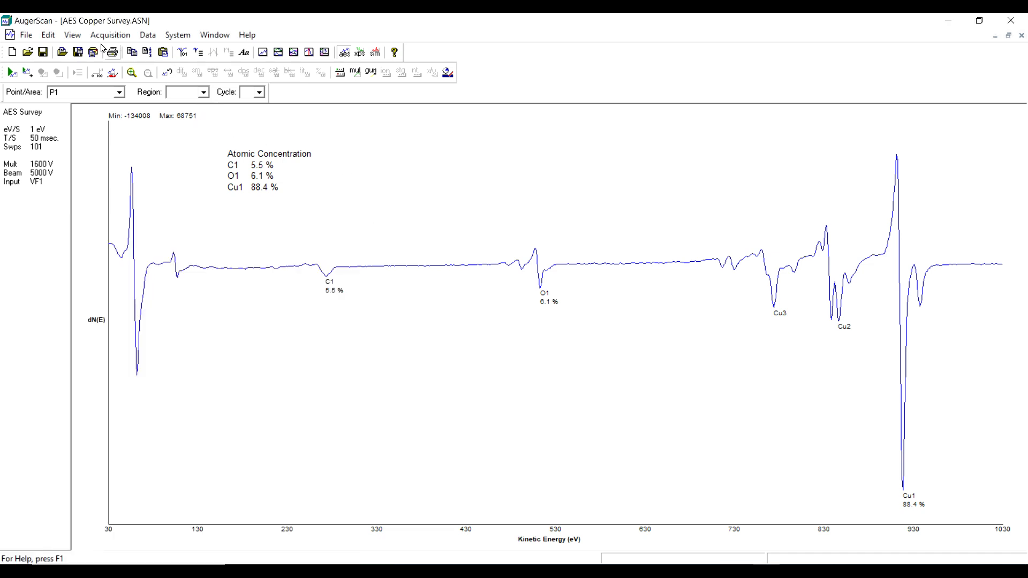
# Remove all element markers from the reopened copper survey spectrum.
pyautogui.click(49, 35)
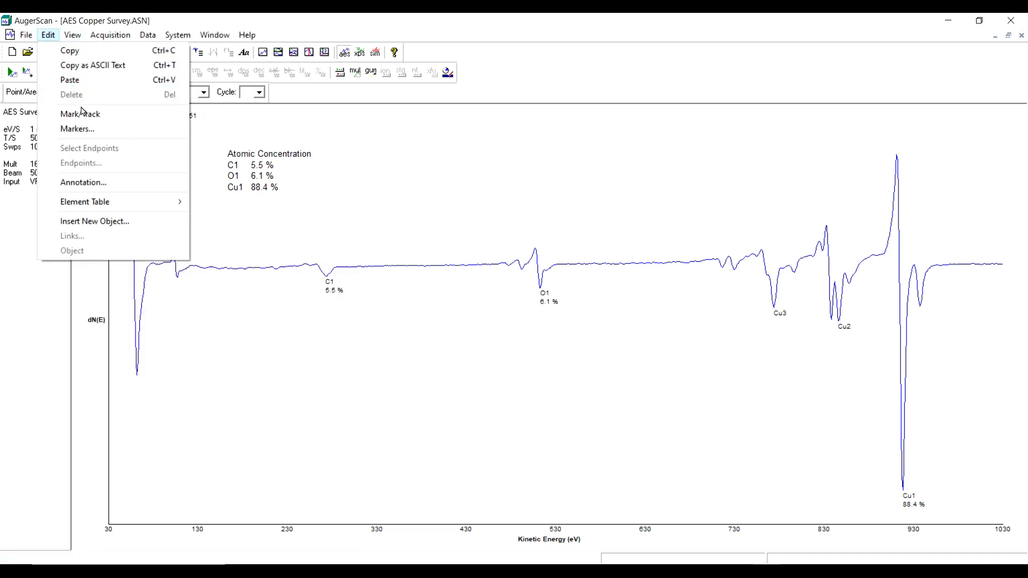
pyautogui.click(80, 129)
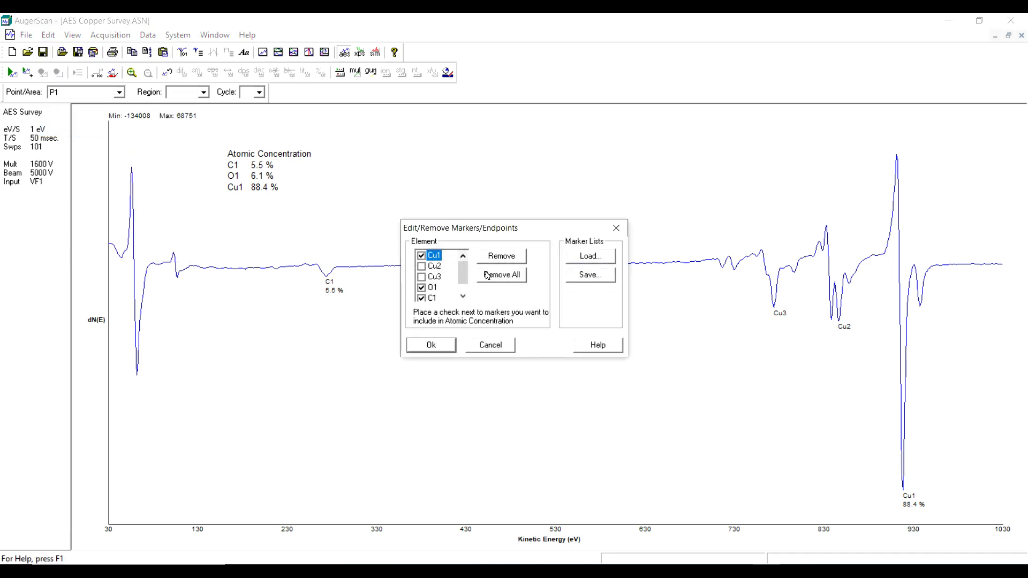
pyautogui.click(488, 275)
pyautogui.click(433, 346)
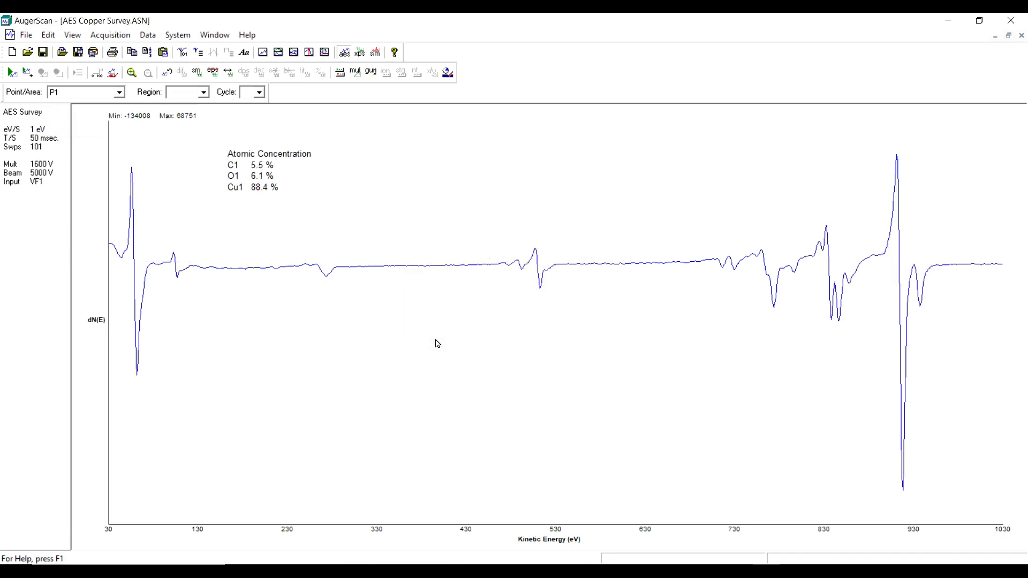
# Turn on Mark/Track and mark the oxygen peak at about 506 eV as O1.
pyautogui.click(183, 52)
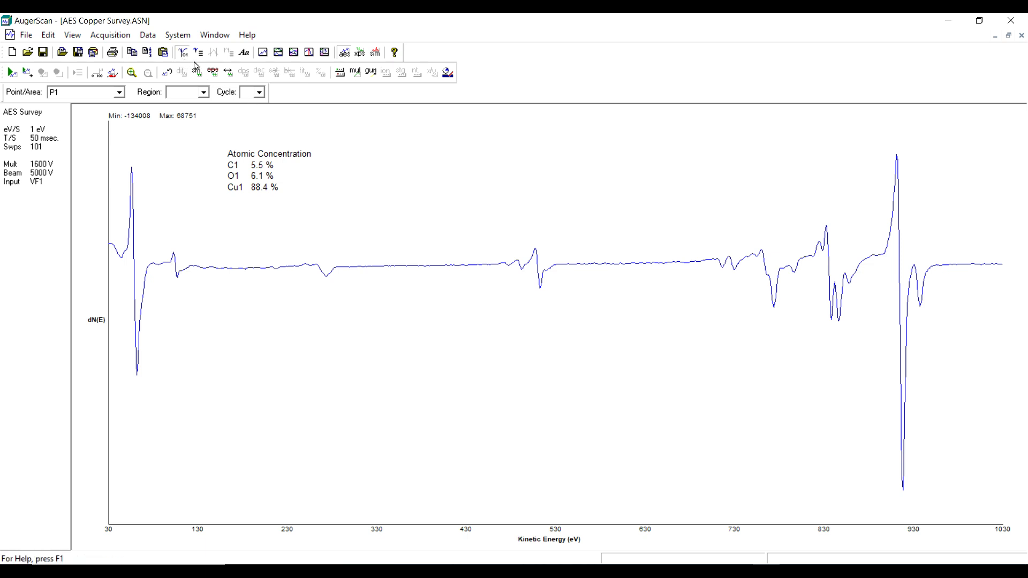
pyautogui.rightClick(540, 239)
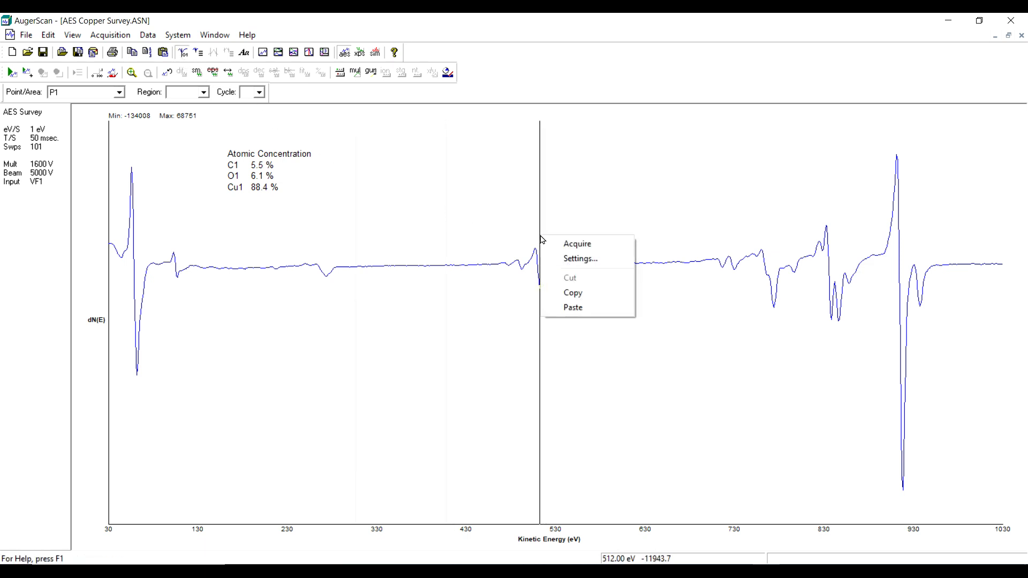
pyautogui.click(509, 257)
pyautogui.click(534, 261)
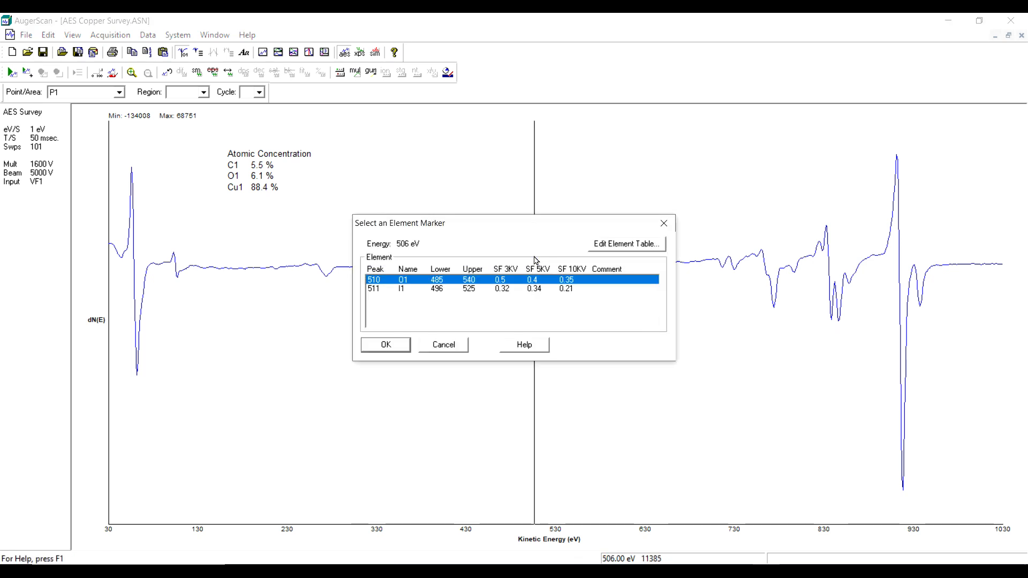
pyautogui.click(396, 345)
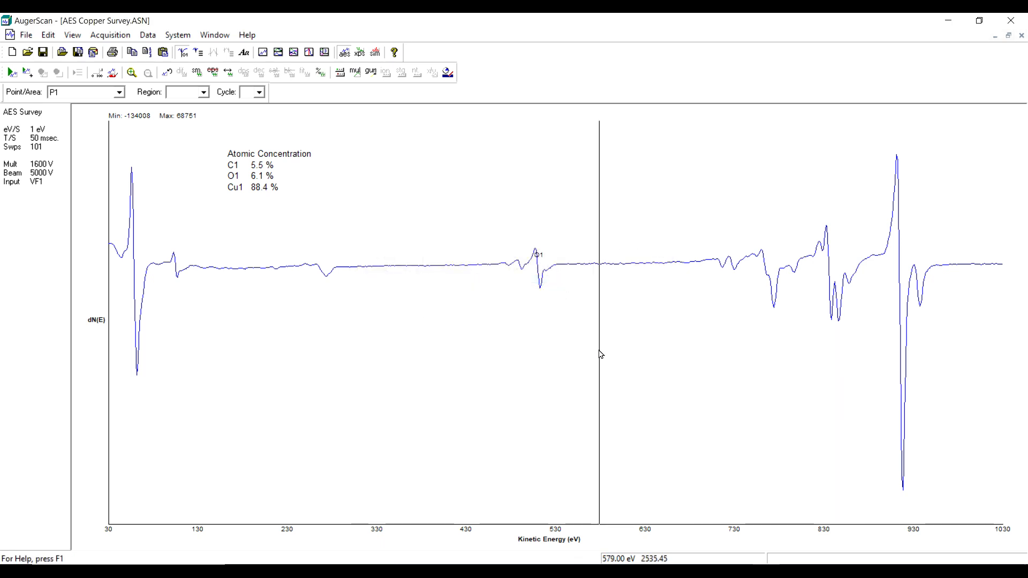
# Try to mark the copper peak at 919 eV as Cu1, and revert the spectrum to its raw data.
pyautogui.click(905, 369)
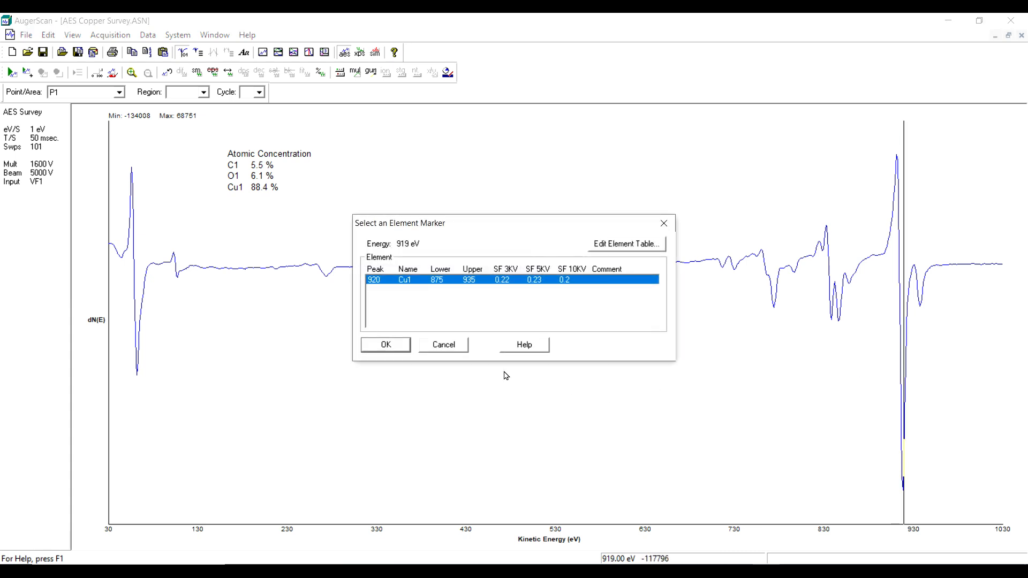
pyautogui.click(399, 347)
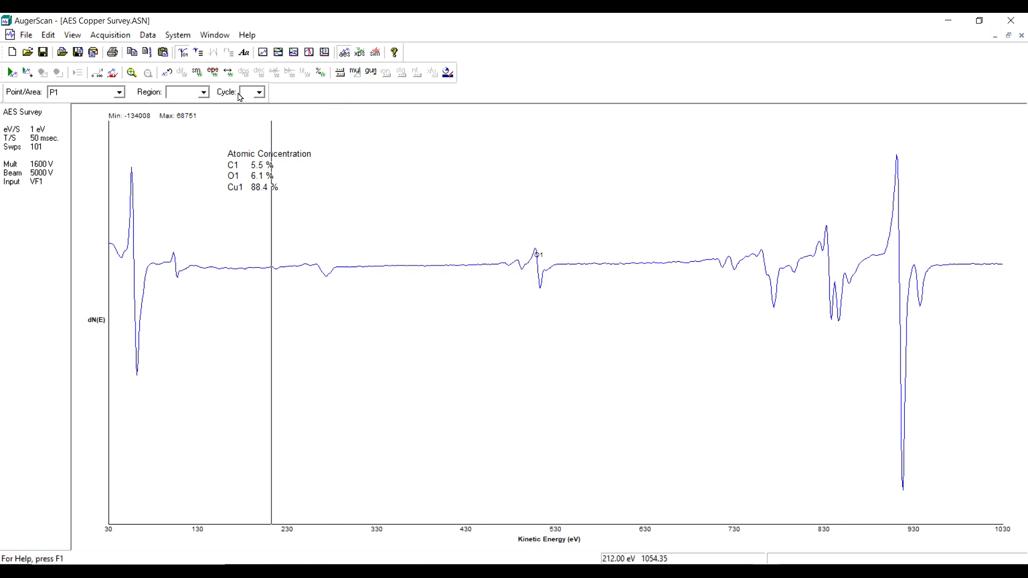
pyautogui.click(169, 73)
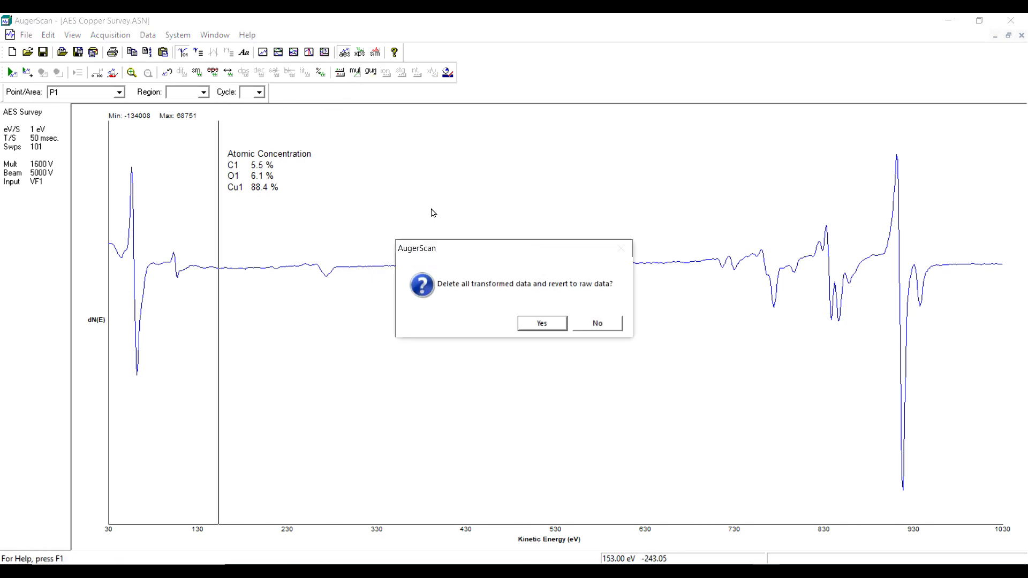
pyautogui.click(539, 323)
# Delete the Atomic Concentration annotation from the graph and differentiate the raw spectrum.
pyautogui.click(265, 175)
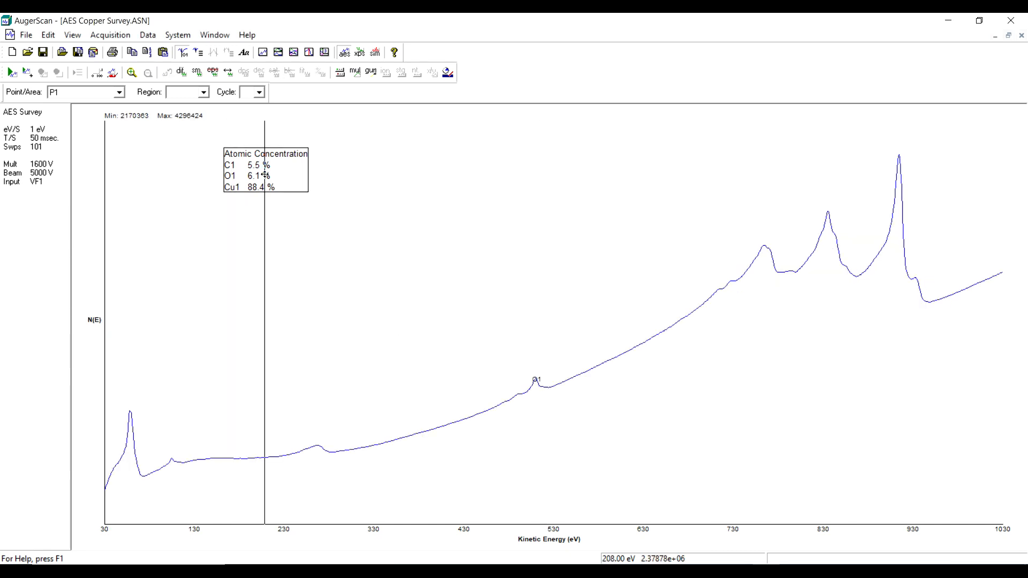
pyautogui.press('Delete')
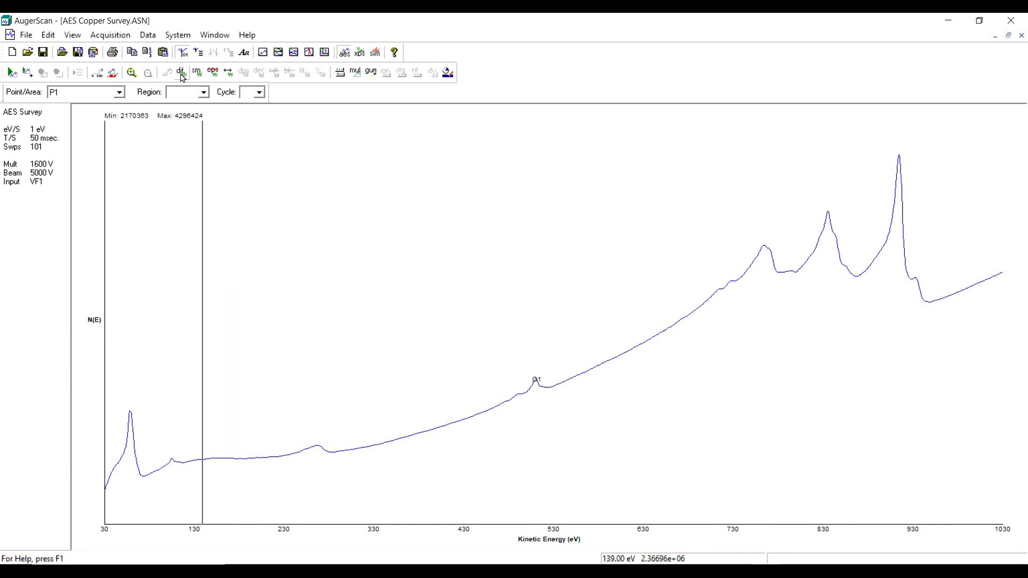
pyautogui.click(197, 73)
pyautogui.click(182, 72)
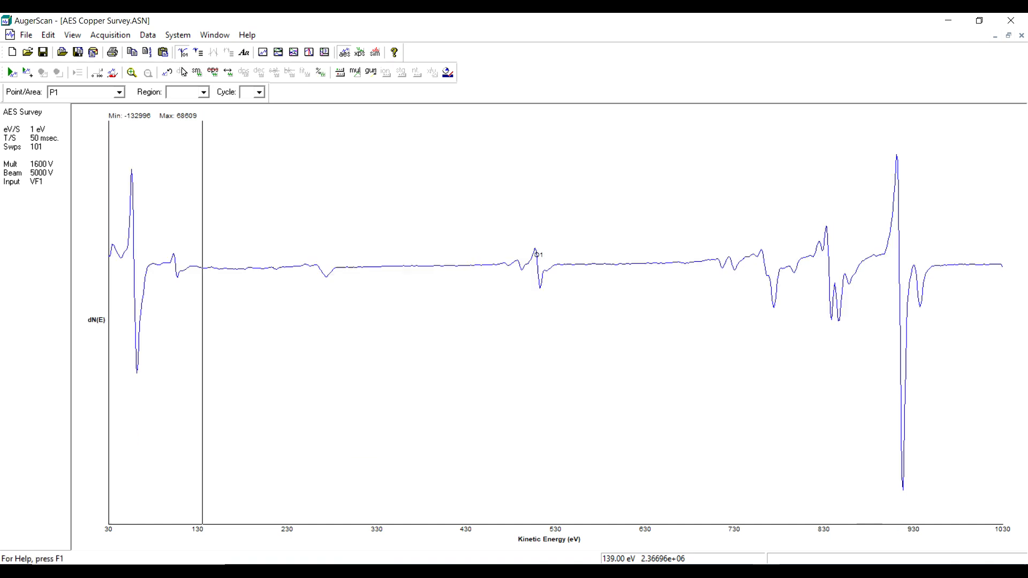
pyautogui.click(47, 37)
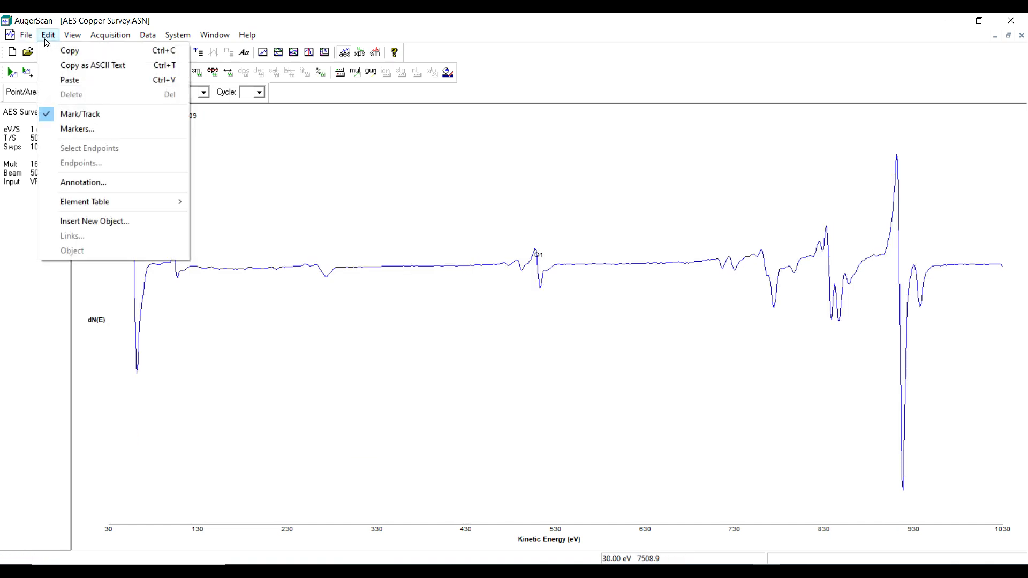
pyautogui.click(106, 127)
pyautogui.click(508, 275)
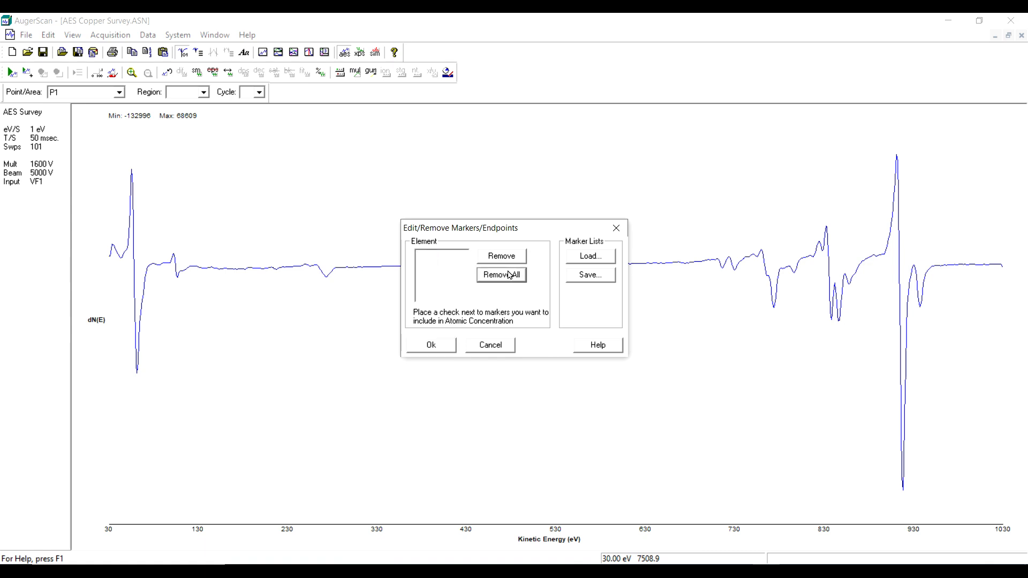
pyautogui.click(491, 346)
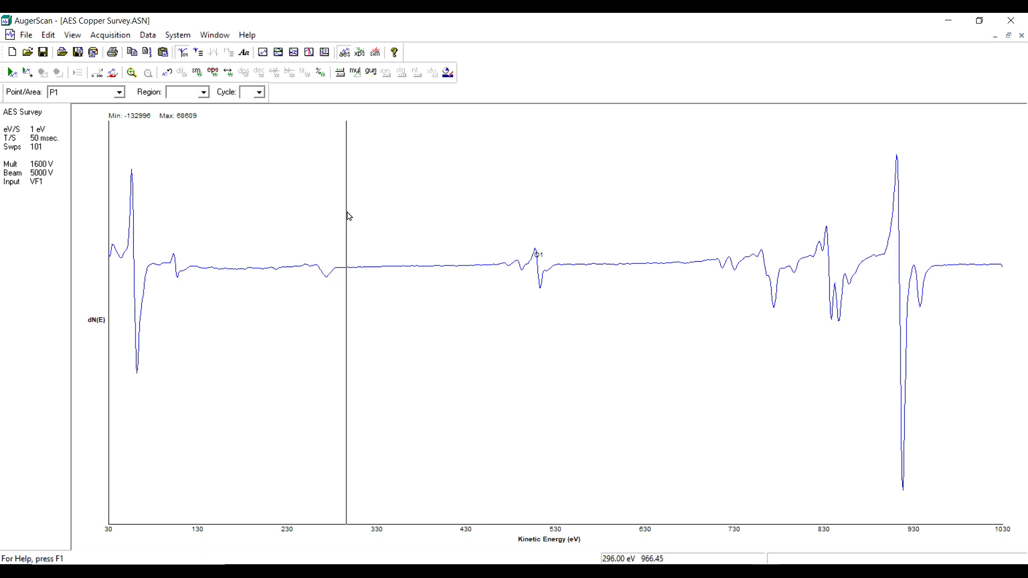
# Remove all element markers from the differentiated spectrum.
pyautogui.click(53, 39)
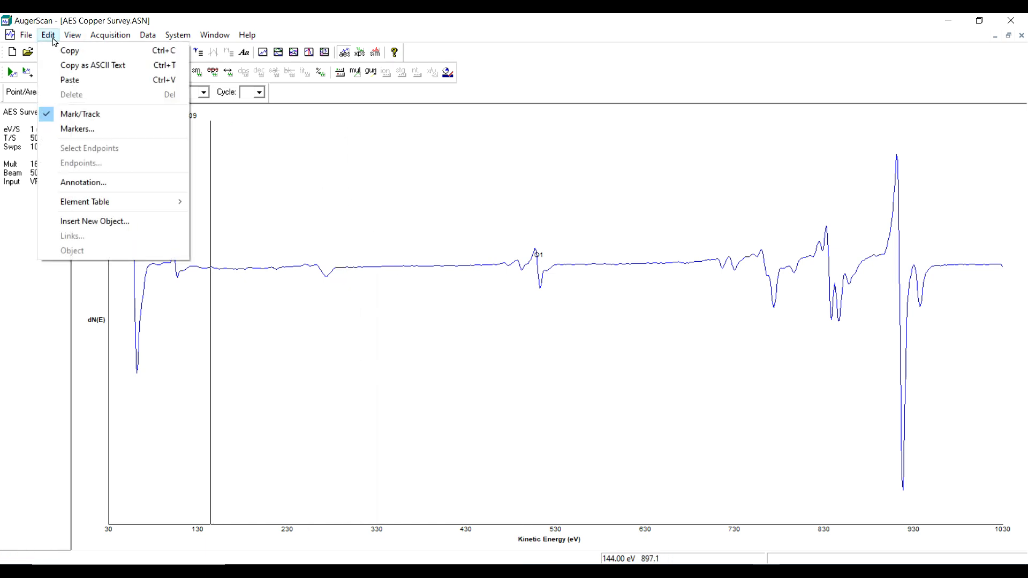
pyautogui.click(98, 129)
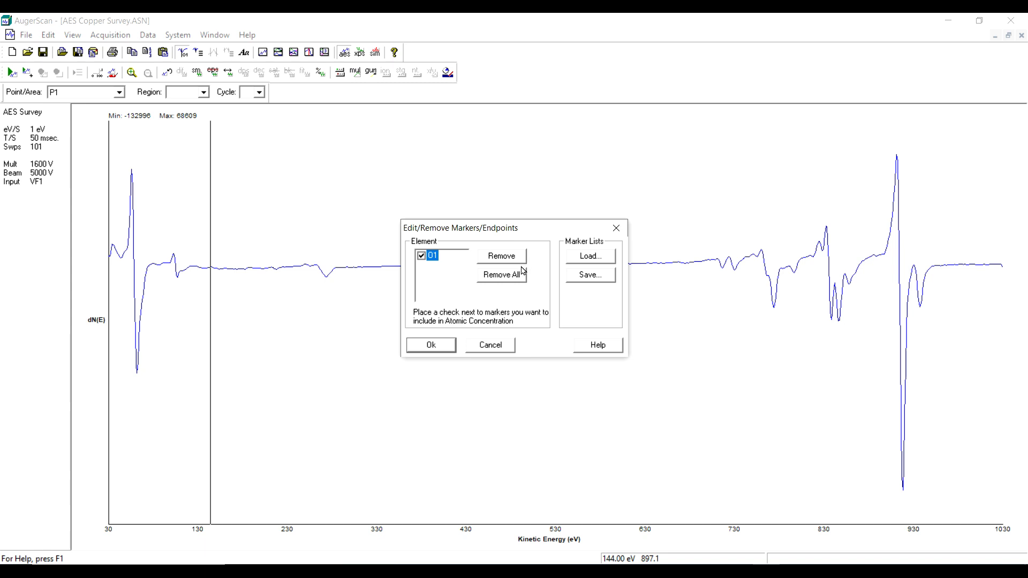
pyautogui.click(517, 276)
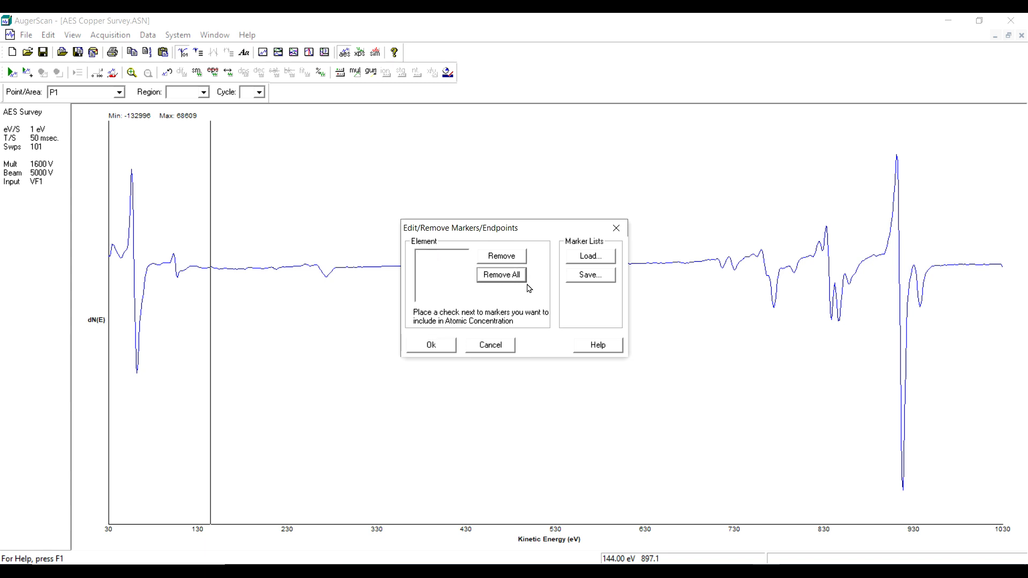
pyautogui.click(444, 350)
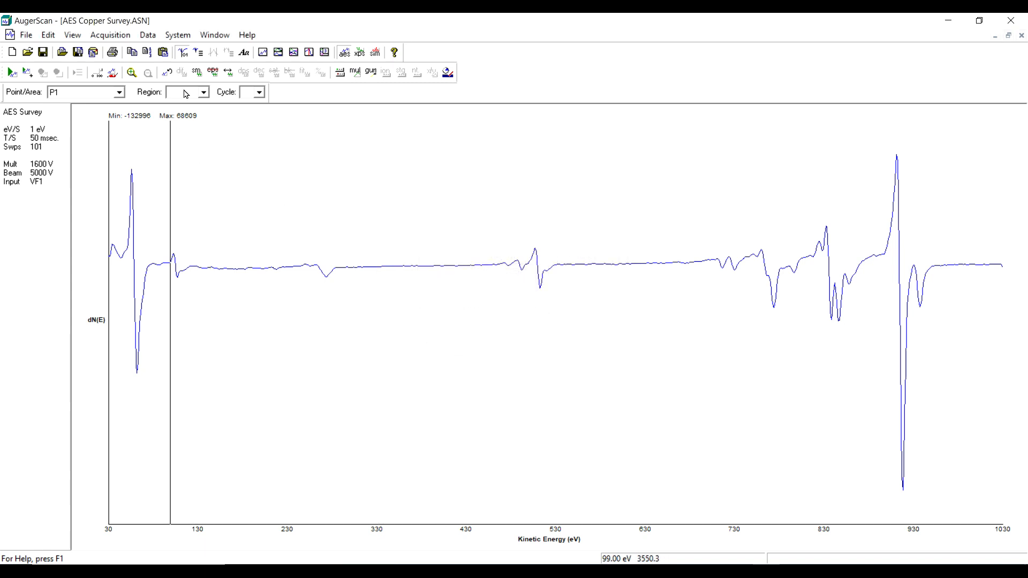
# Close the modified survey without saving its changes and reopen AES Copper Survey.ASN from the recent files.
pyautogui.click(1021, 36)
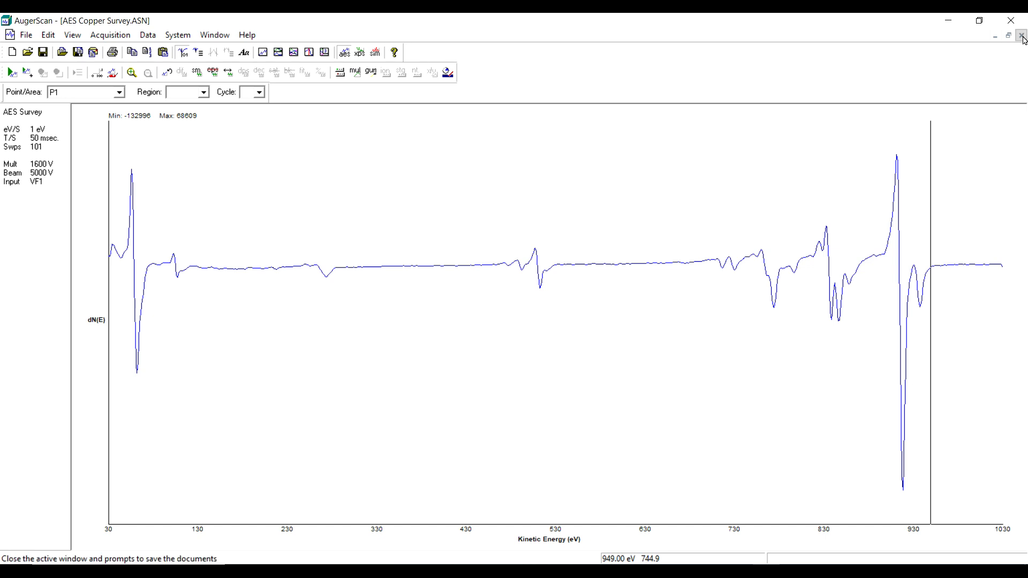
pyautogui.click(529, 323)
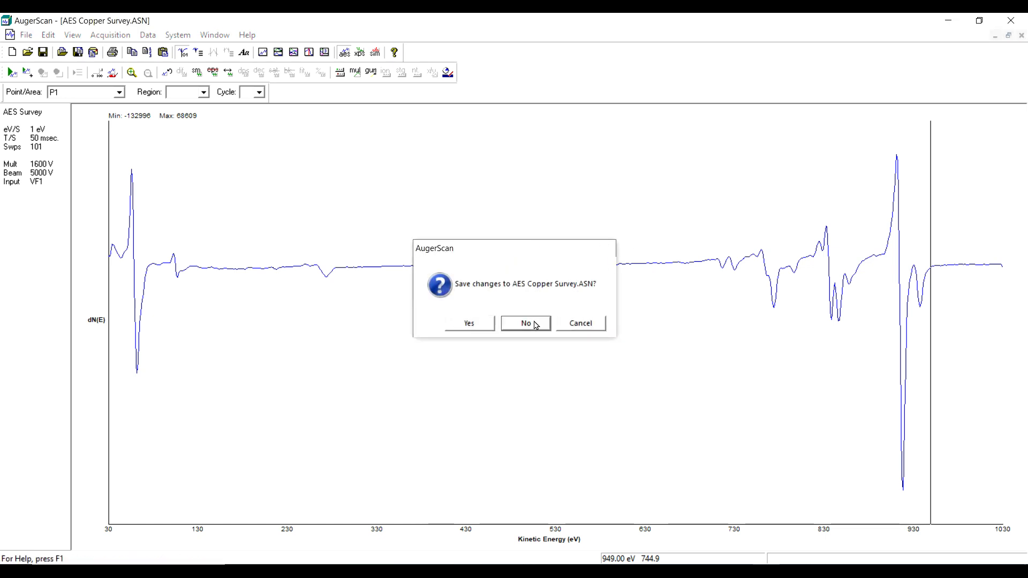
pyautogui.click(27, 35)
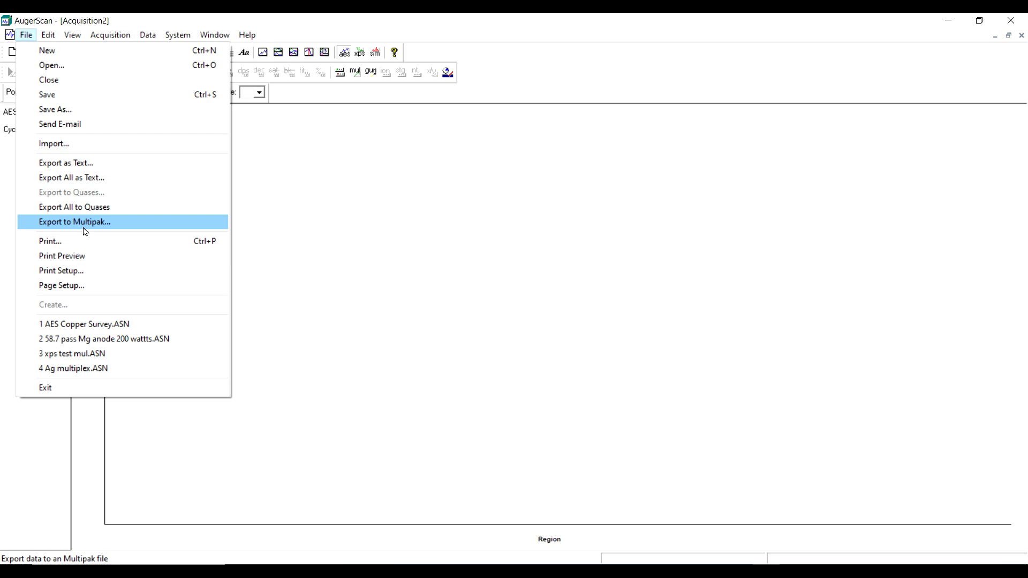
pyautogui.click(100, 324)
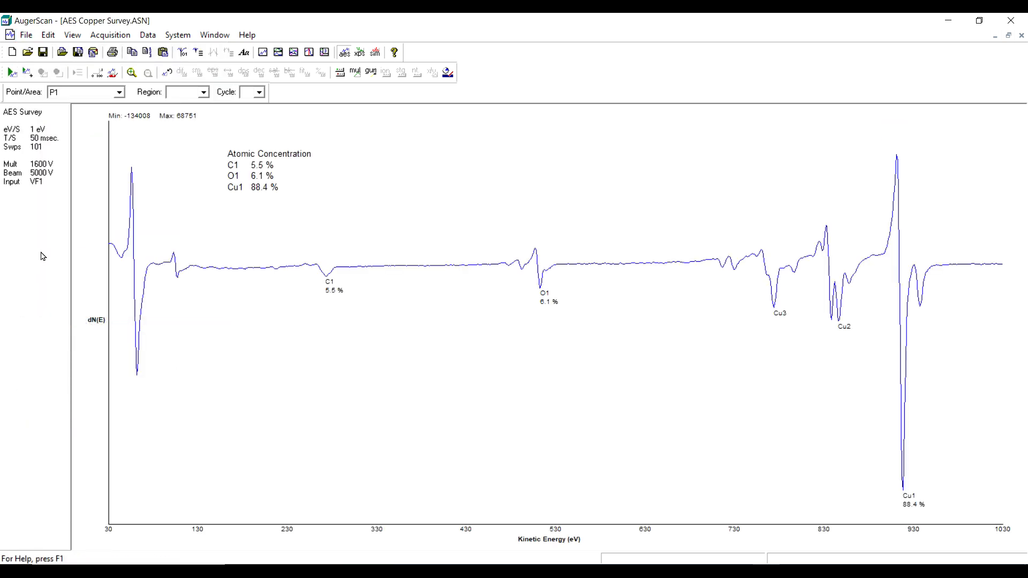
pyautogui.click(27, 38)
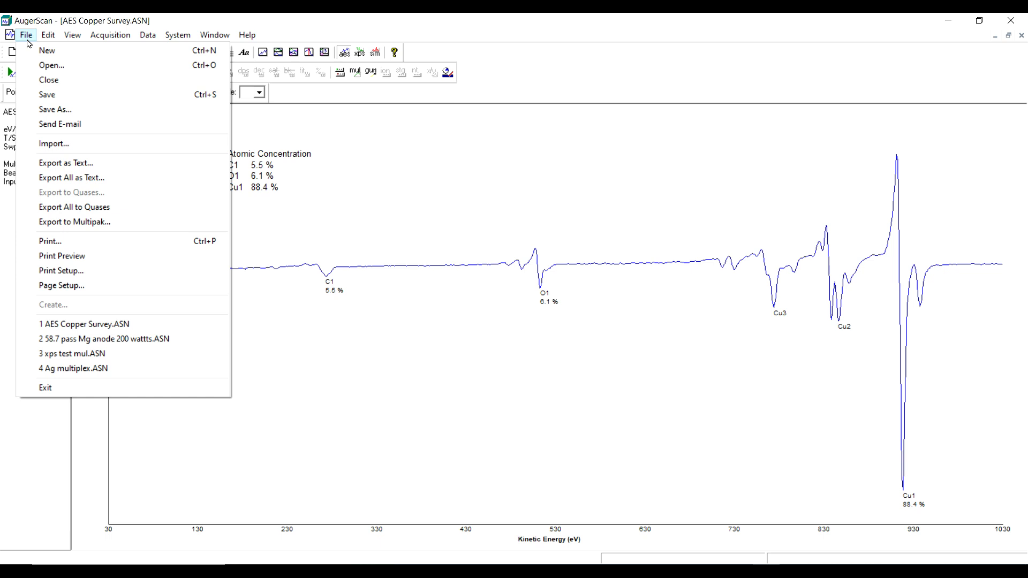
pyautogui.moveTo(49, 35)
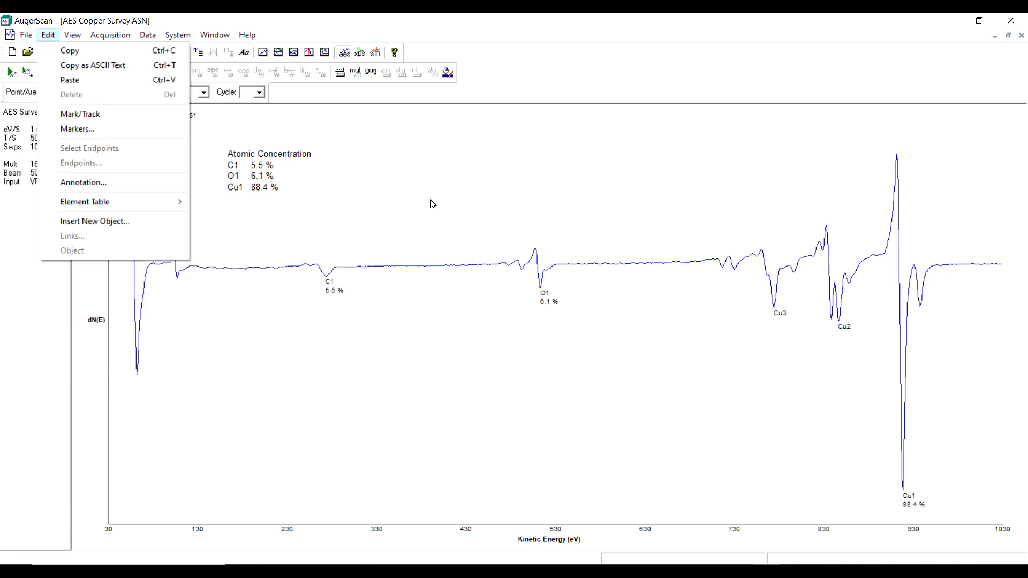
pyautogui.click(434, 186)
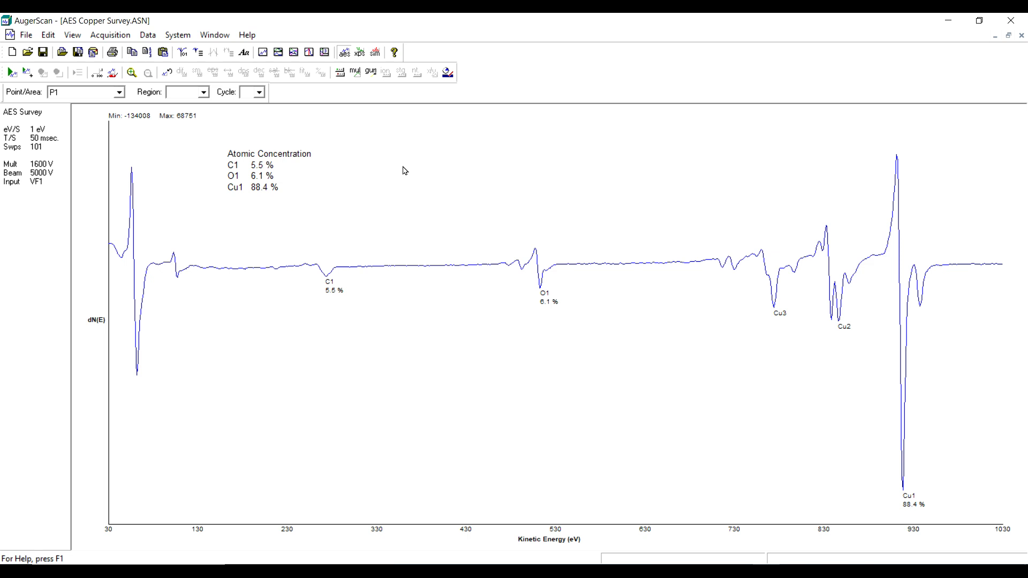
# Remove all element markers from the reopened survey and delete its Atomic Concentration annotation.
pyautogui.click(48, 37)
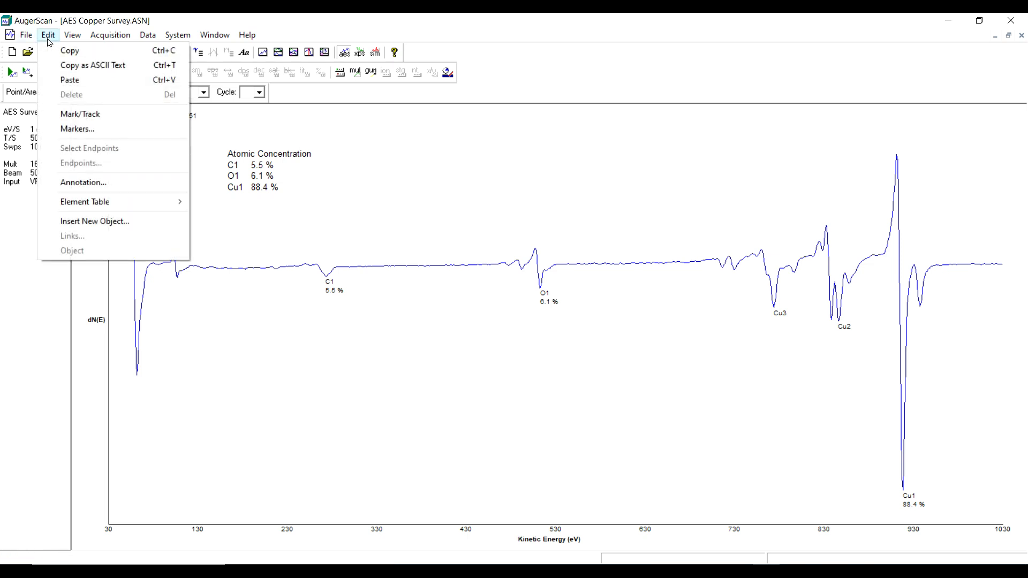
pyautogui.click(79, 138)
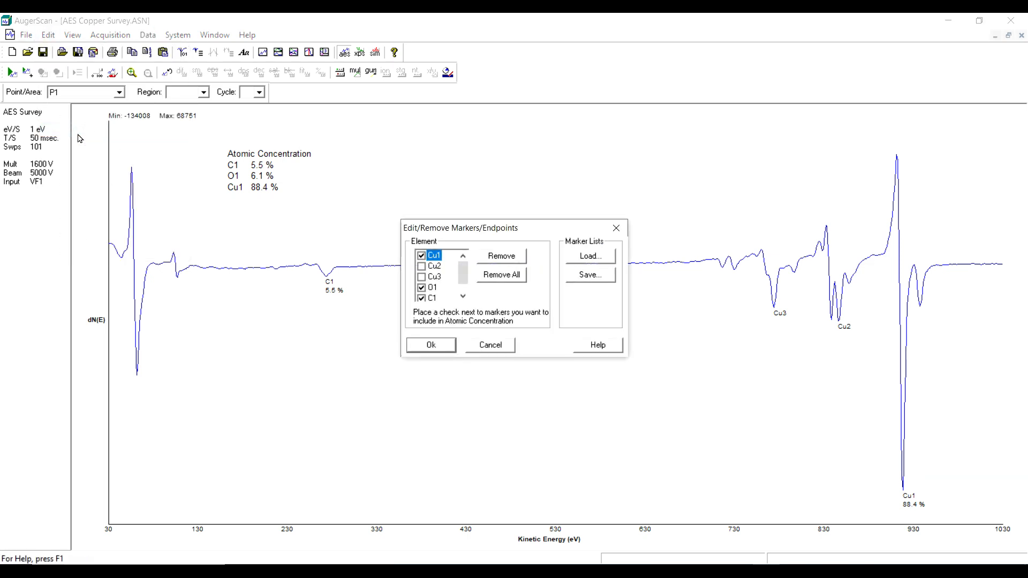
pyautogui.click(484, 279)
pyautogui.click(444, 346)
pyautogui.click(261, 186)
pyautogui.press('Delete')
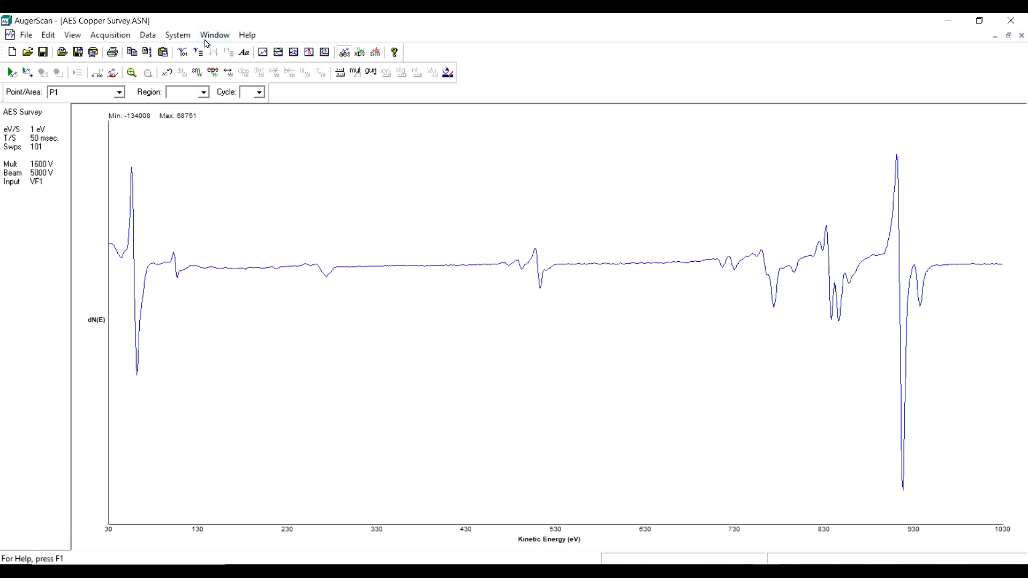
# Turn on Mark/Track and mark the oxygen peak at 512 eV as O1.
pyautogui.click(187, 54)
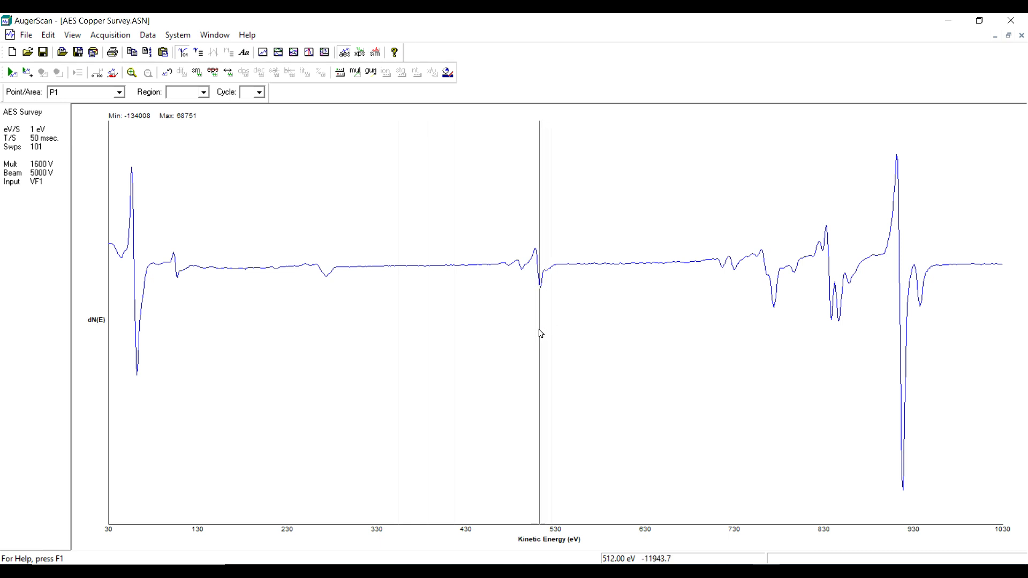
pyautogui.click(541, 335)
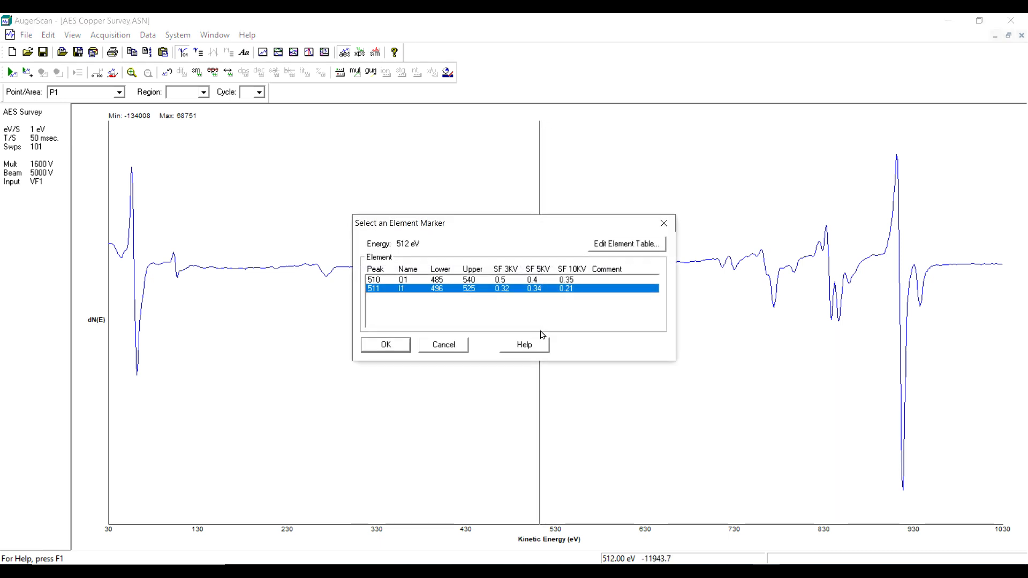
pyautogui.click(453, 281)
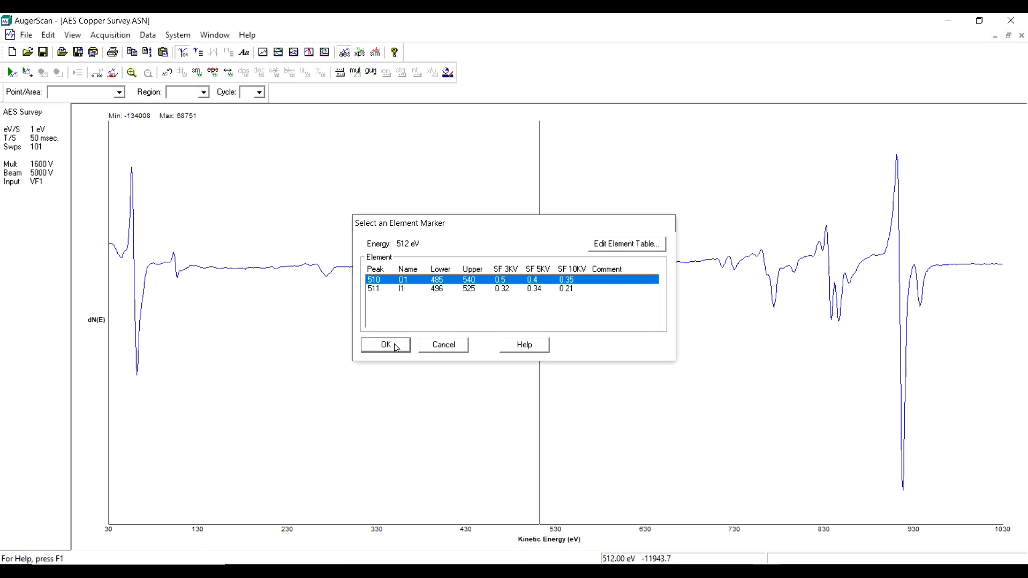
pyautogui.click(396, 346)
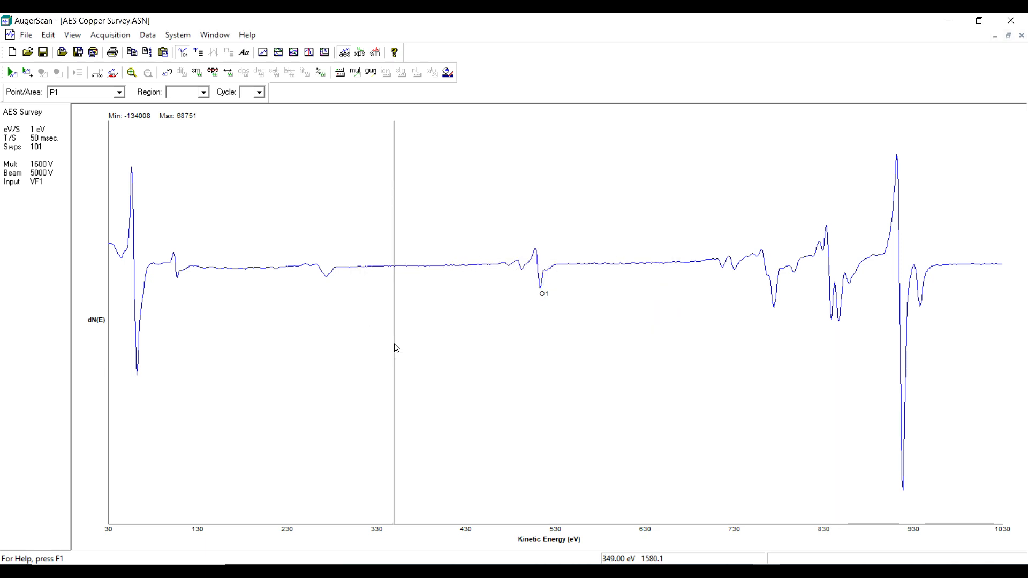
# Mark the carbon peak at 274 eV as C1 and the copper peaks as Cu1 (918 eV), Cu2 and Cu3.
pyautogui.click(329, 327)
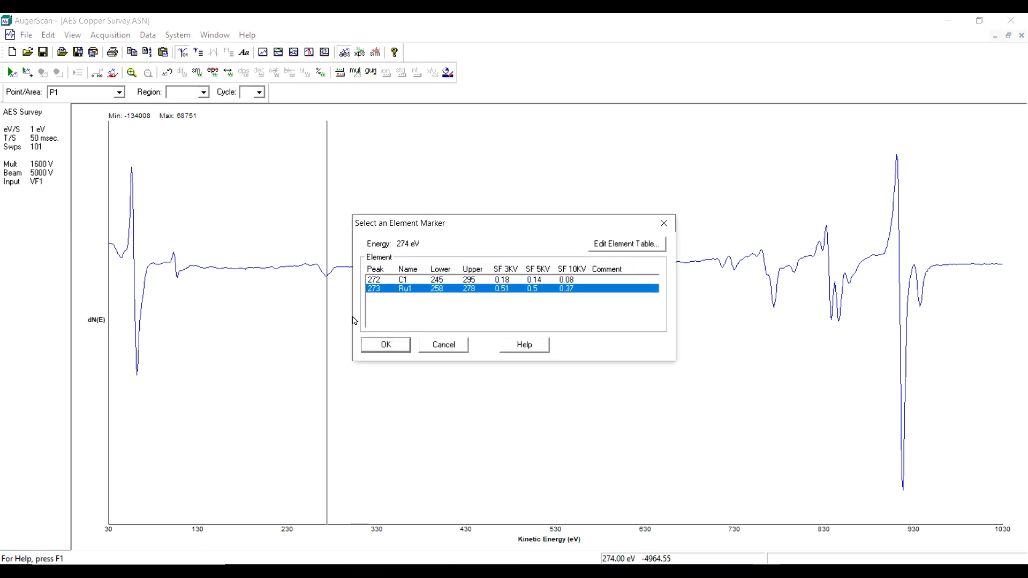
pyautogui.click(413, 280)
pyautogui.click(395, 348)
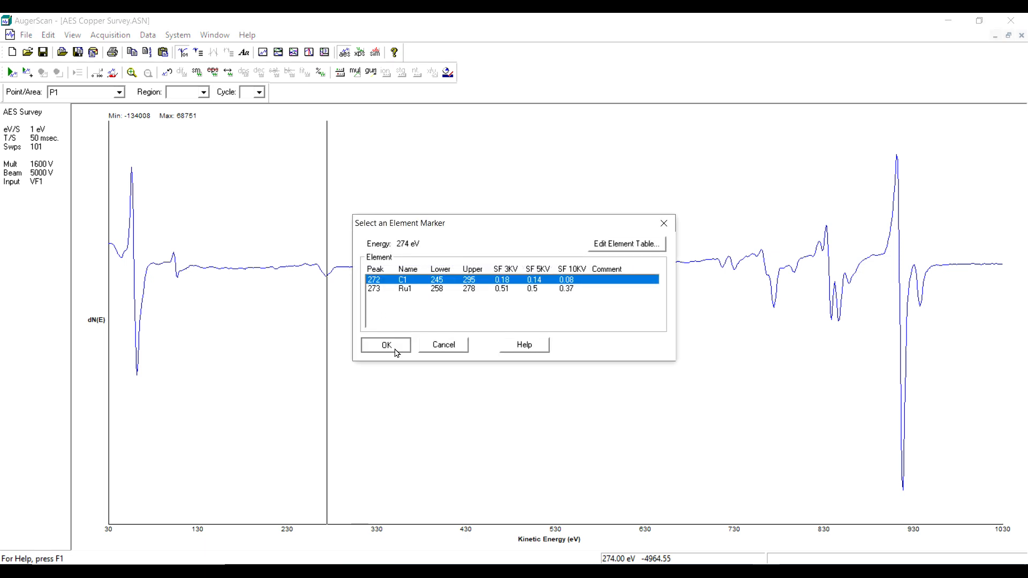
pyautogui.click(904, 440)
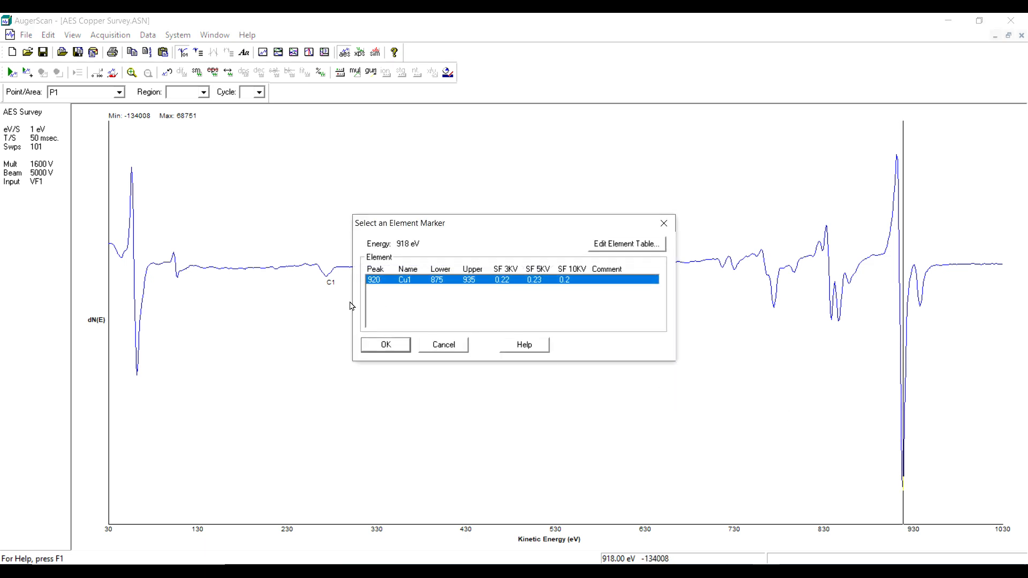
pyautogui.click(388, 345)
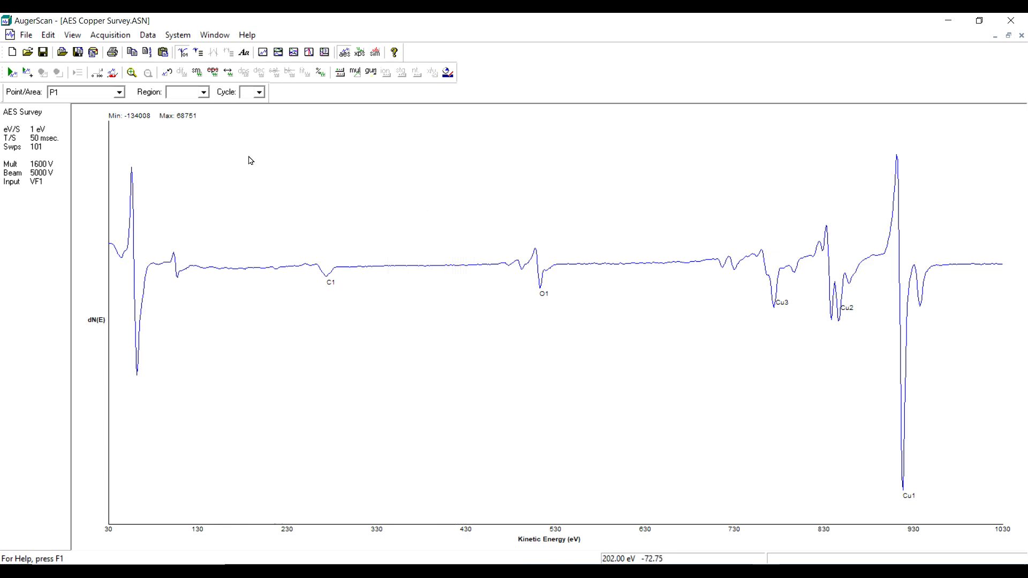
# Turn off Mark/Track and calculate the atomic concentrations for the marked elements.
pyautogui.click(182, 52)
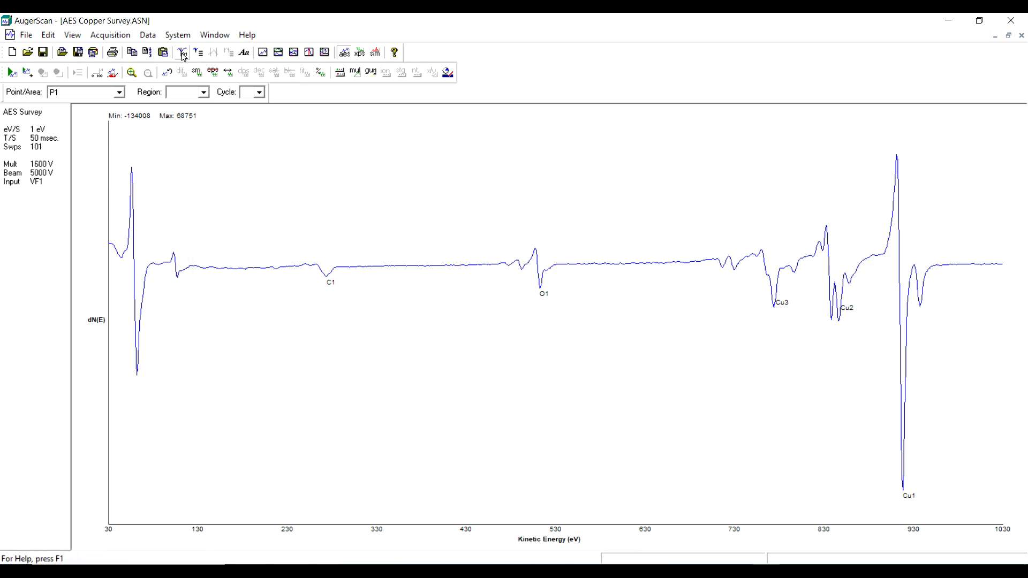
pyautogui.click(320, 73)
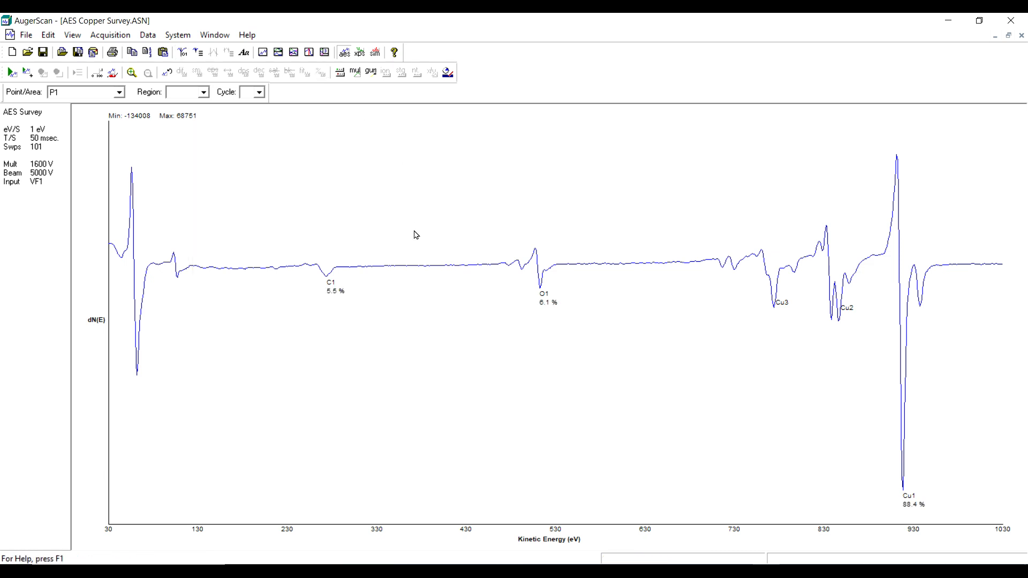
# In the view options, set the annotation tab width to 10 characters and enable creating Atomic Concentration tables.
pyautogui.click(73, 35)
pyautogui.click(102, 215)
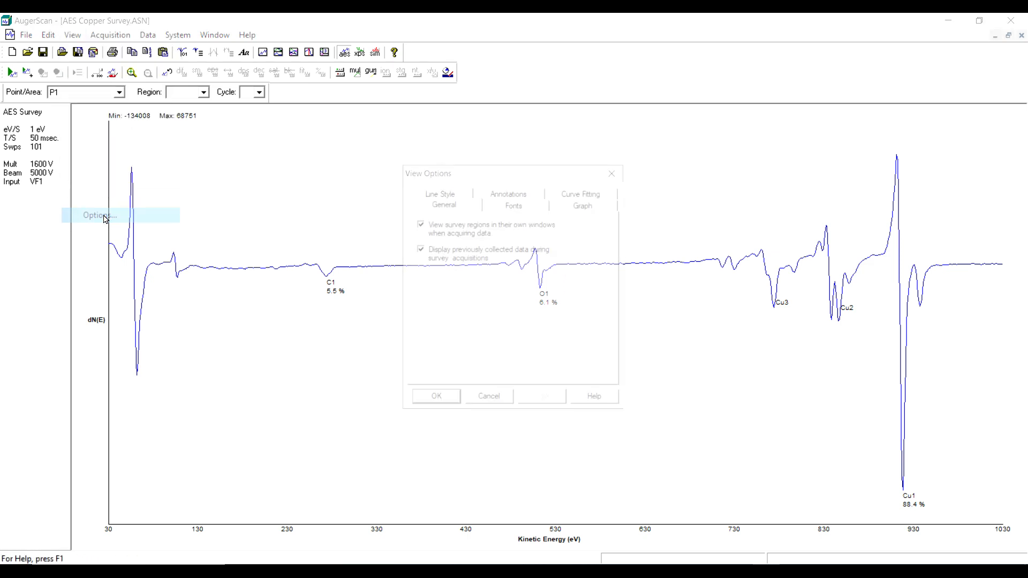
pyautogui.click(528, 206)
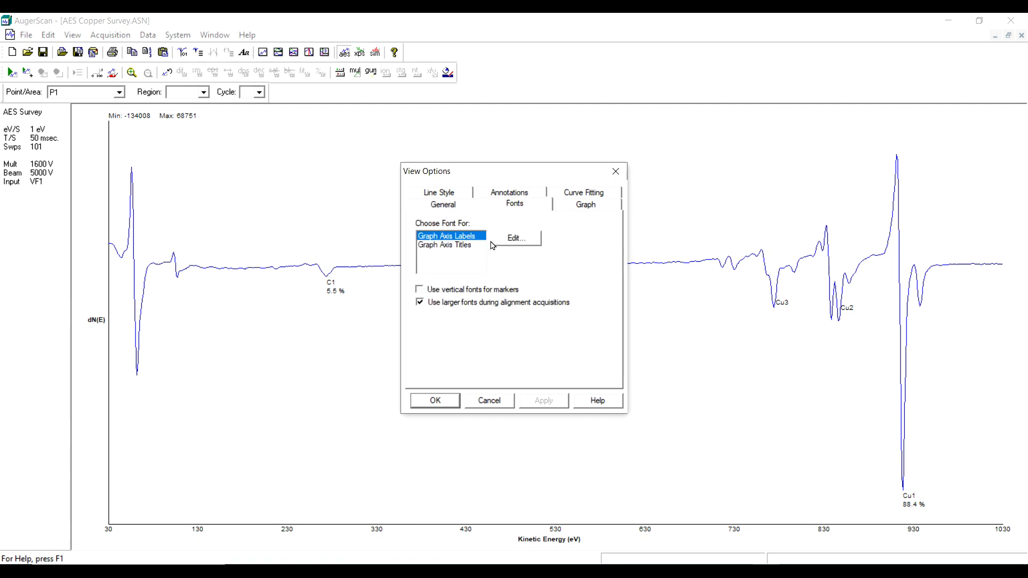
pyautogui.click(574, 206)
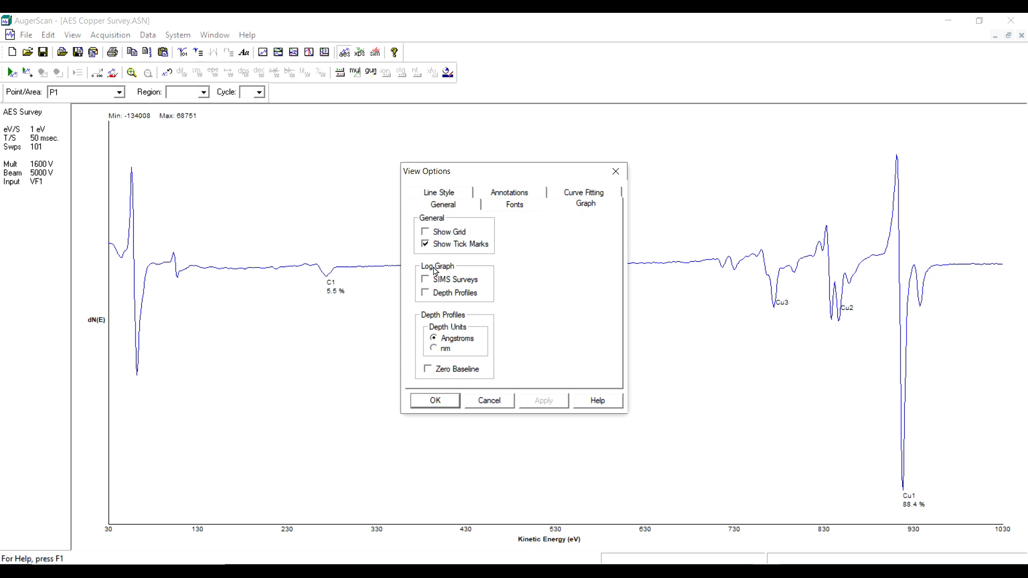
pyautogui.click(523, 193)
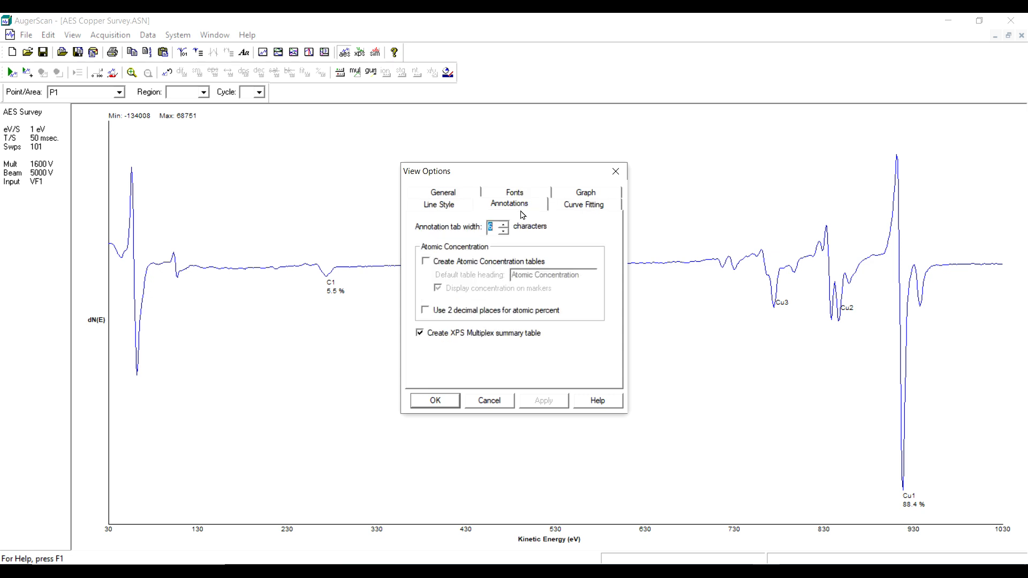
pyautogui.click(504, 223)
pyautogui.click(504, 224)
pyautogui.click(504, 223)
pyautogui.click(504, 223)
pyautogui.click(427, 262)
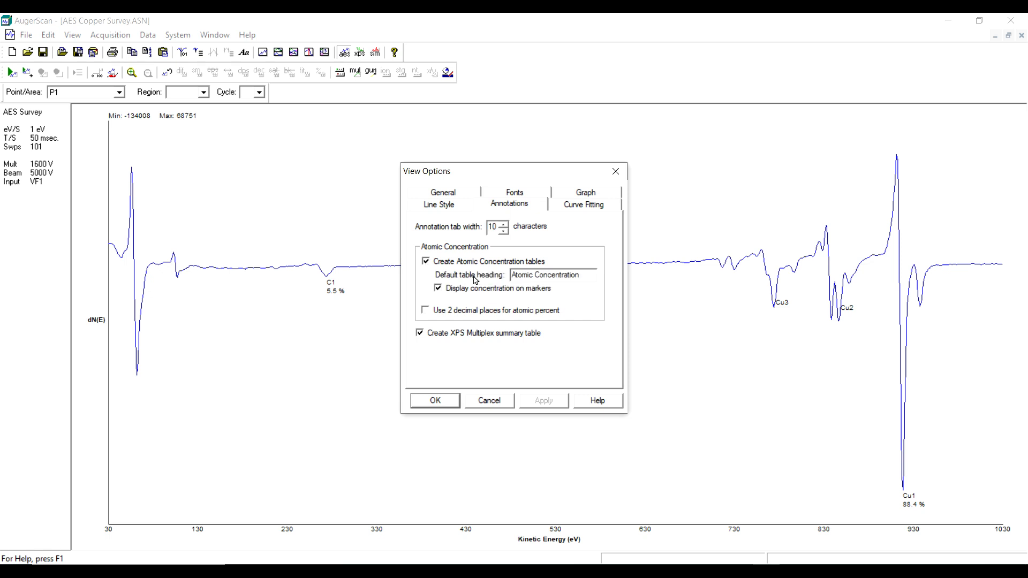
pyautogui.click(436, 402)
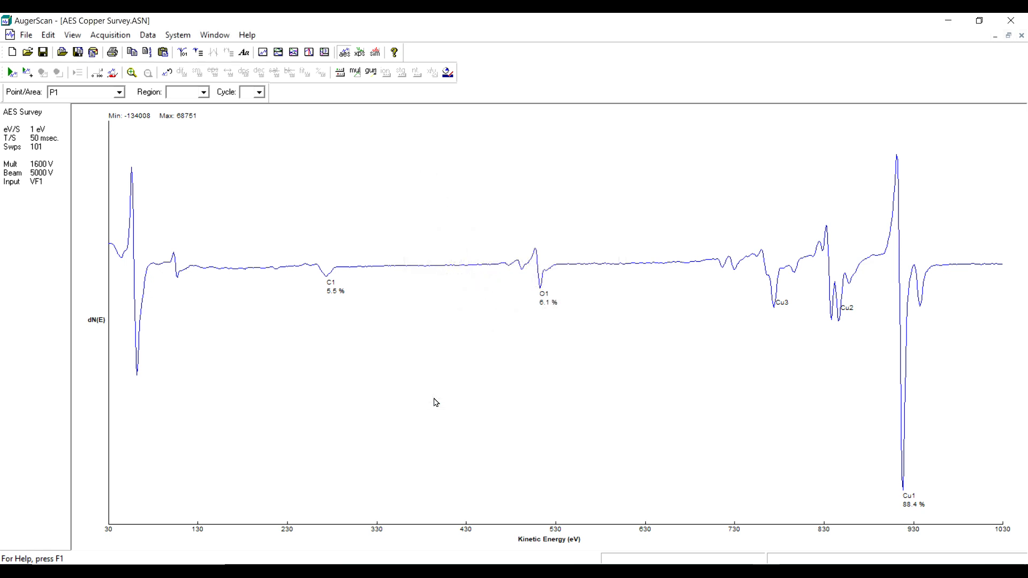
# Revert the survey to its original data, differentiate it again and recalculate atomic concentrations, placing the table above the C1 peak.
pyautogui.click(167, 72)
pyautogui.click(542, 324)
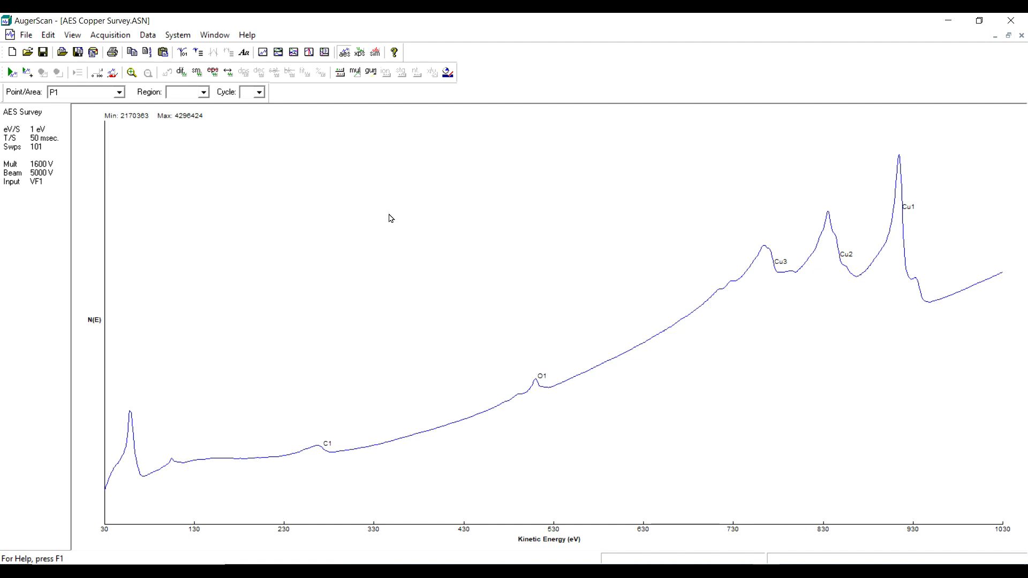
pyautogui.click(181, 73)
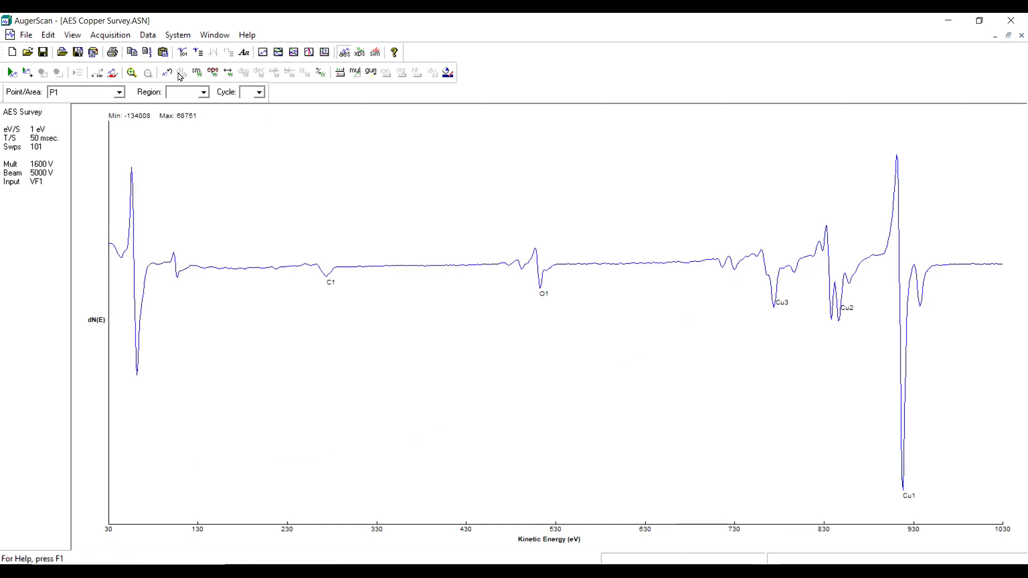
pyautogui.click(320, 73)
pyautogui.moveTo(157, 143); pyautogui.dragTo(262, 155)
# Set the Atomic Concentration table's font size to 12 and its colour to black.
pyautogui.doubleClick(276, 173)
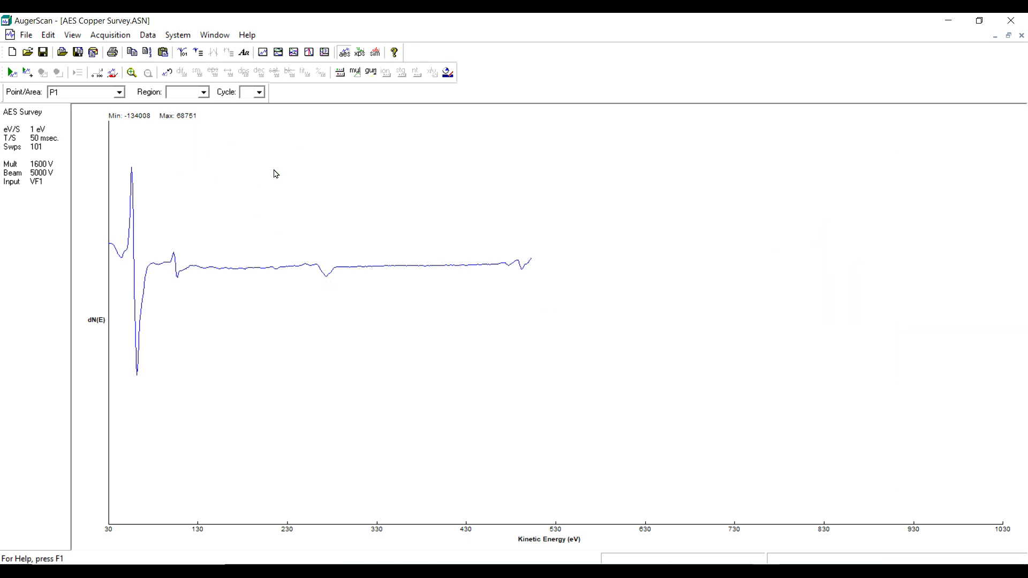
pyautogui.click(445, 328)
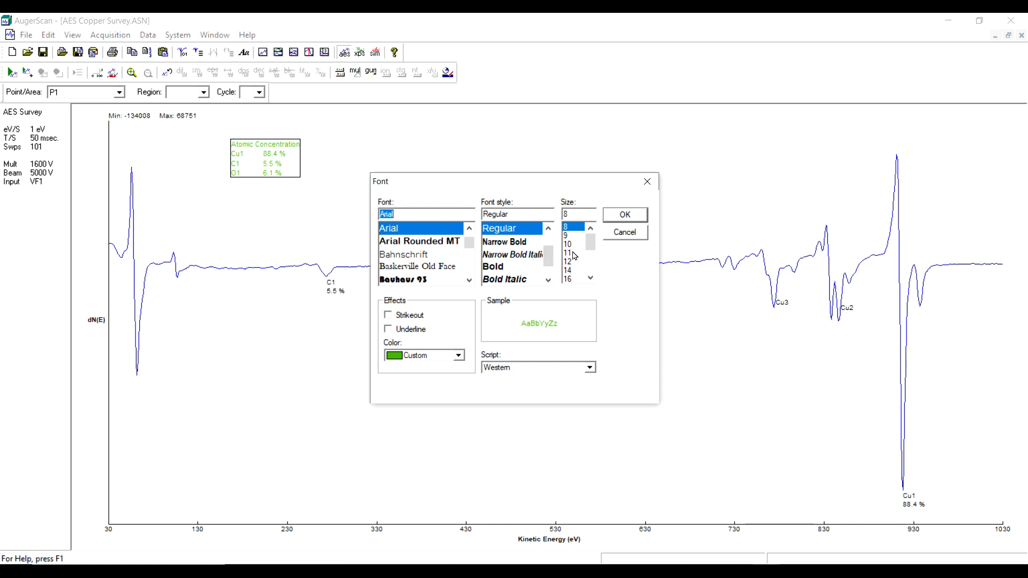
pyautogui.click(571, 262)
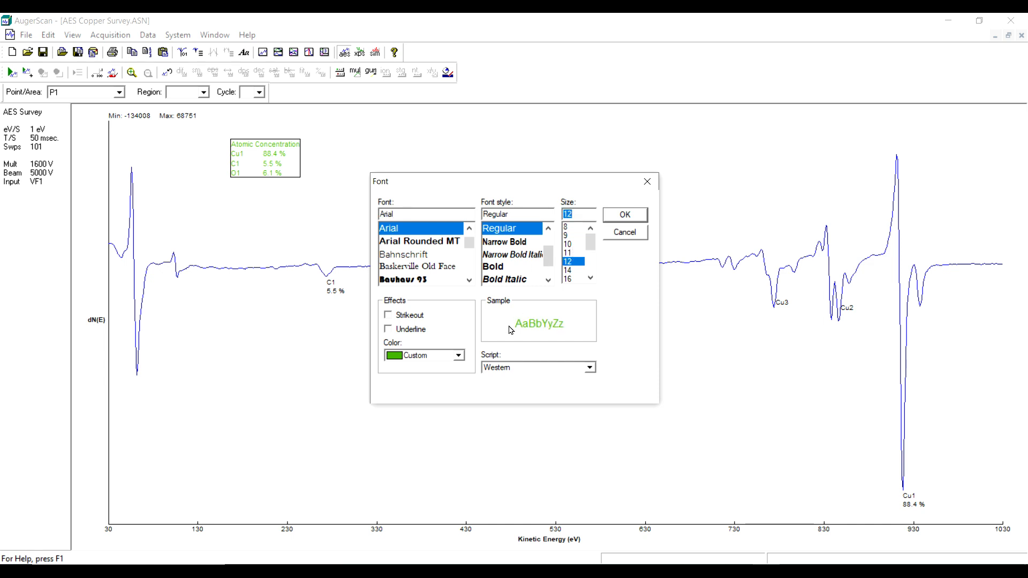
pyautogui.click(458, 356)
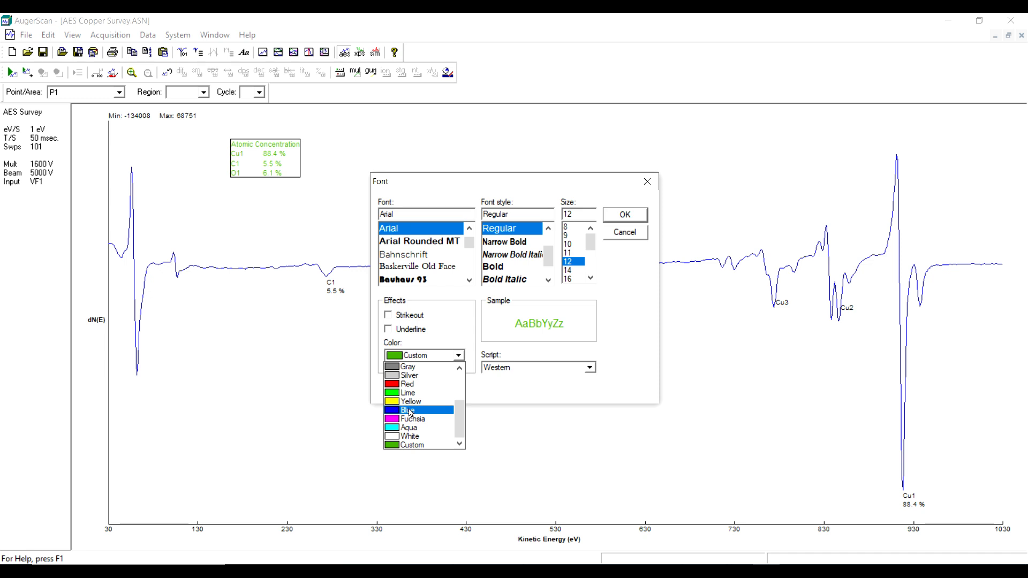
pyautogui.scroll(3, 459, 419)
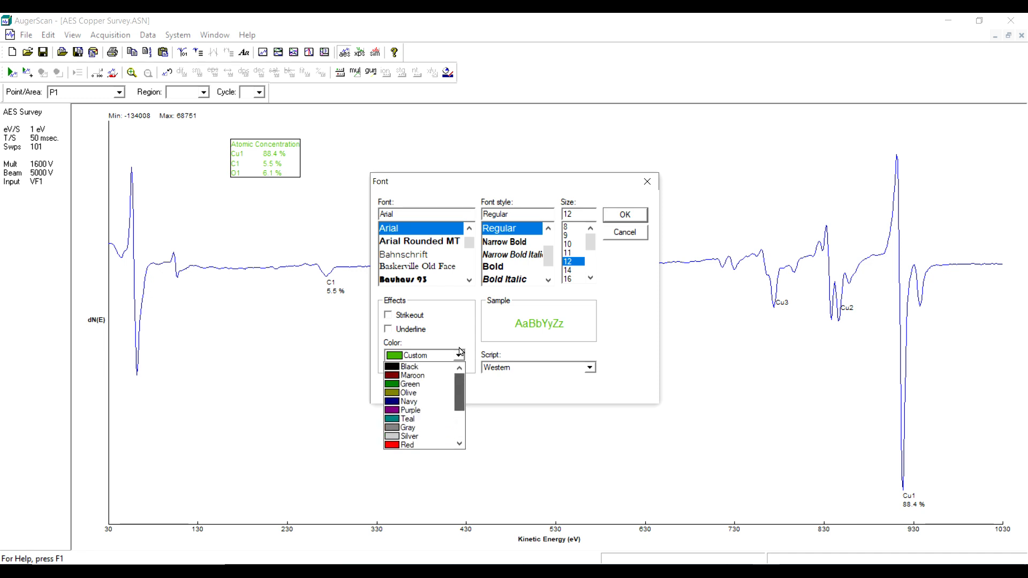
pyautogui.click(394, 369)
pyautogui.click(626, 215)
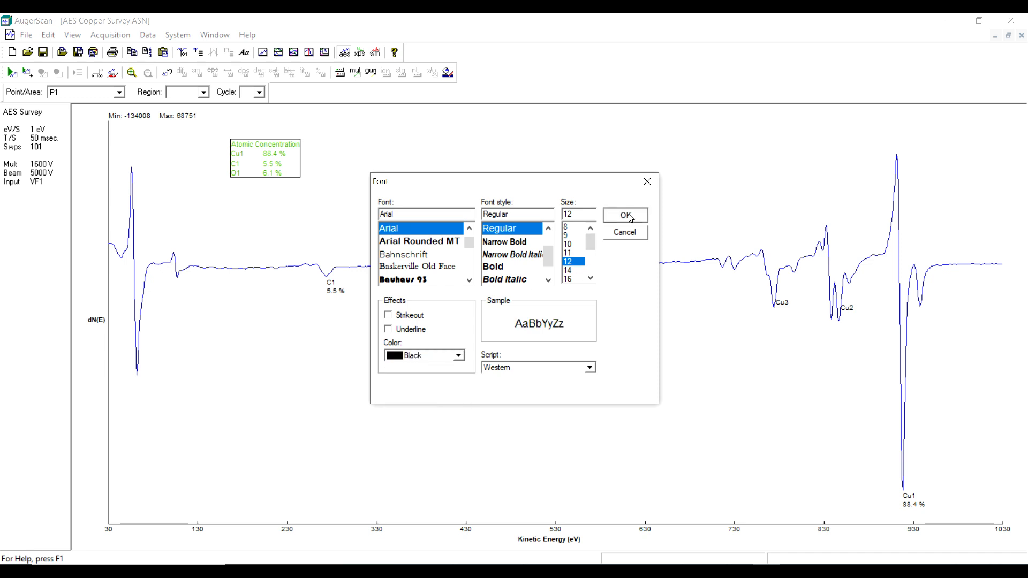
pyautogui.click(593, 263)
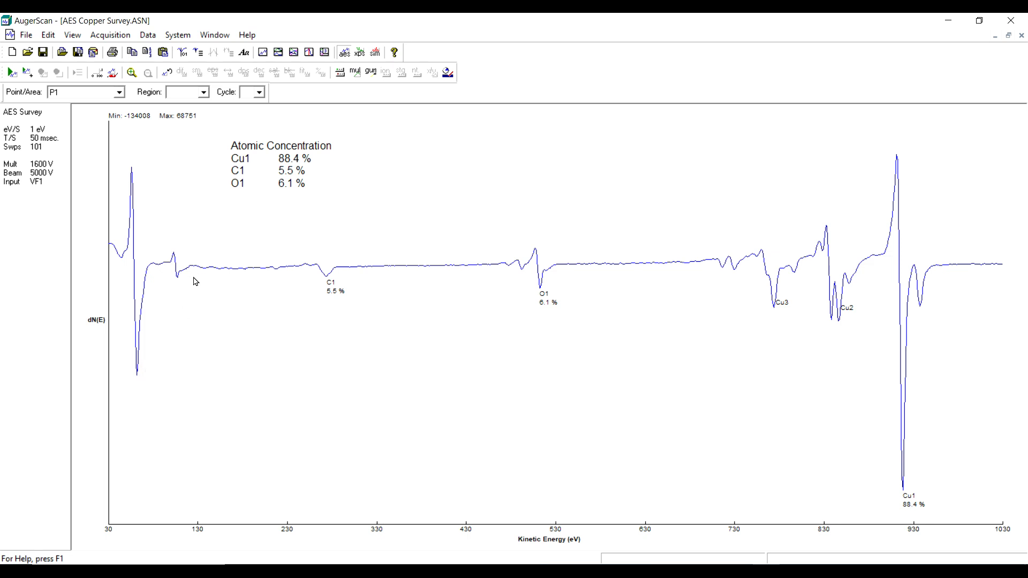
# Open the sample file Auger Profile.ASN and display all of its regions in separate windows.
pyautogui.click(51, 37)
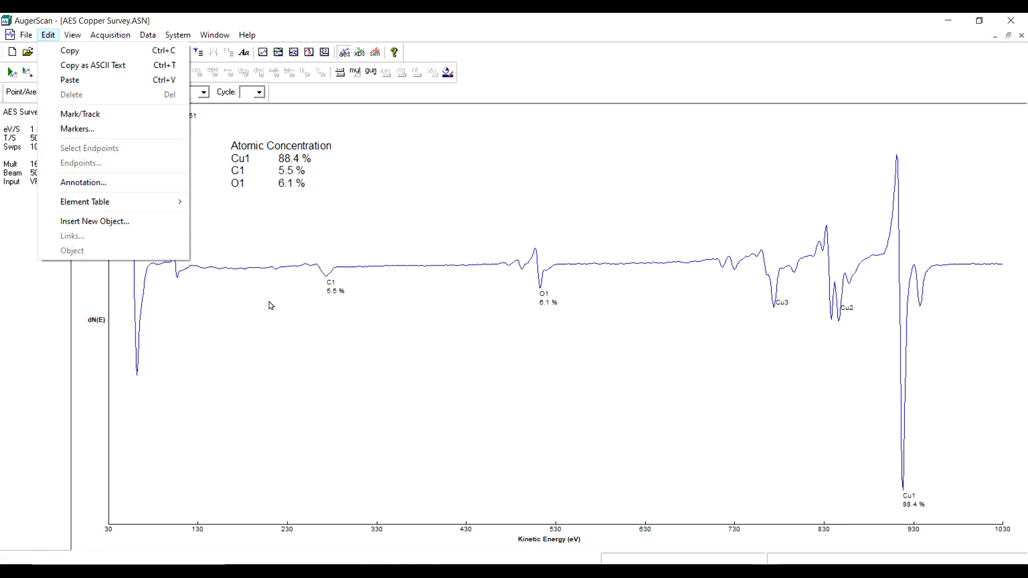
pyautogui.click(301, 343)
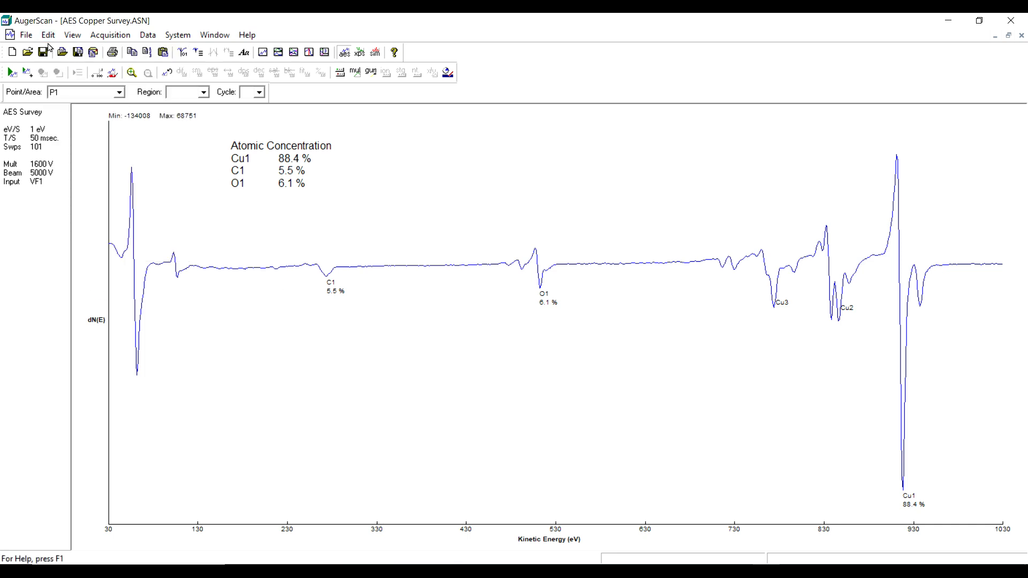
pyautogui.click(31, 36)
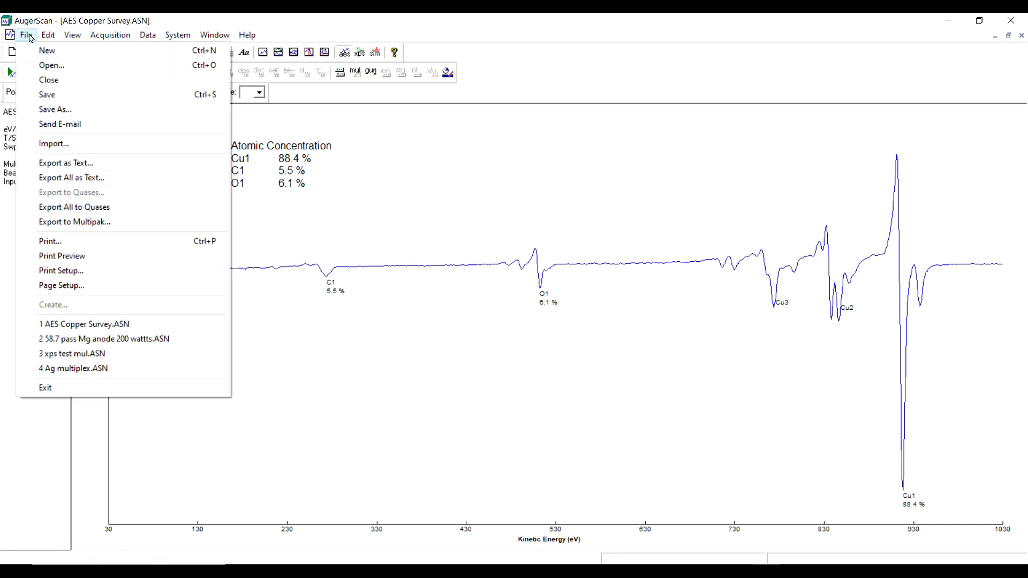
pyautogui.click(52, 65)
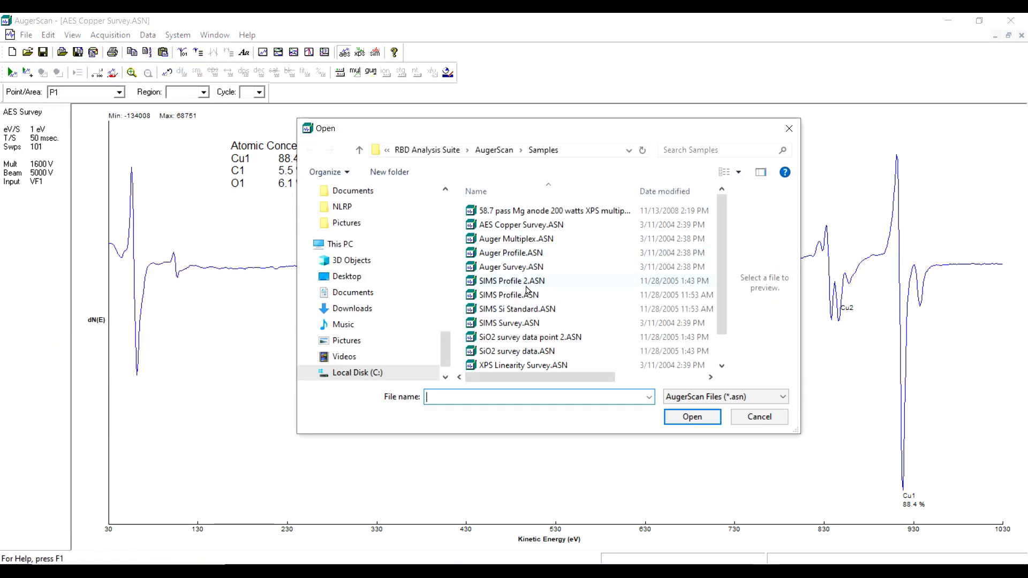
pyautogui.click(537, 256)
pyautogui.click(690, 417)
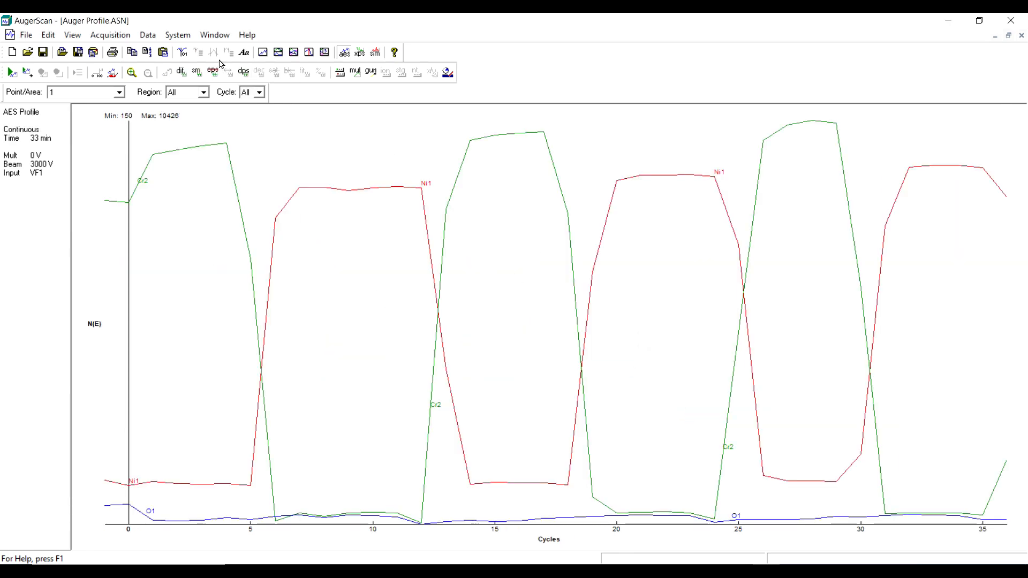
pyautogui.click(217, 40)
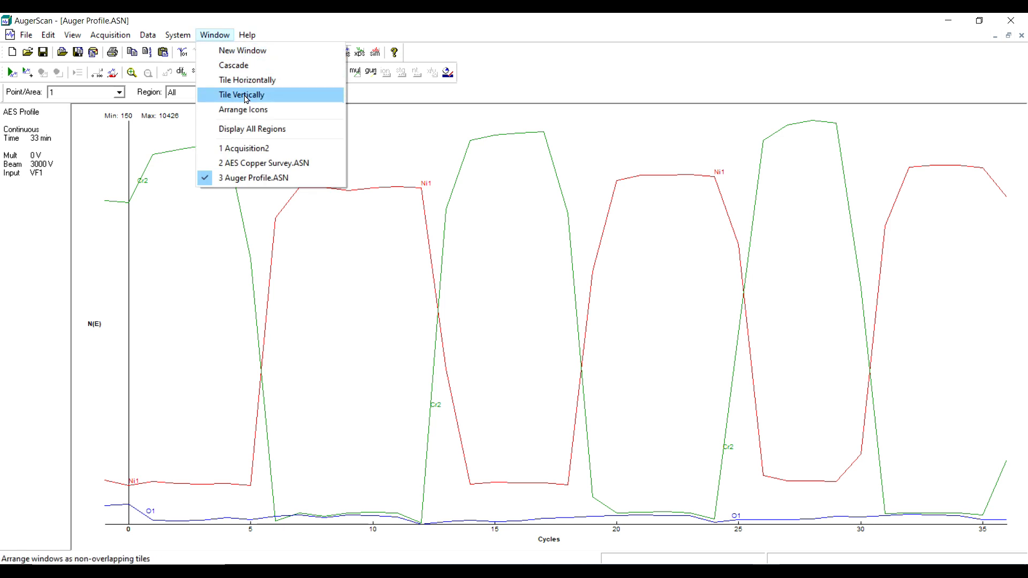
pyautogui.click(248, 129)
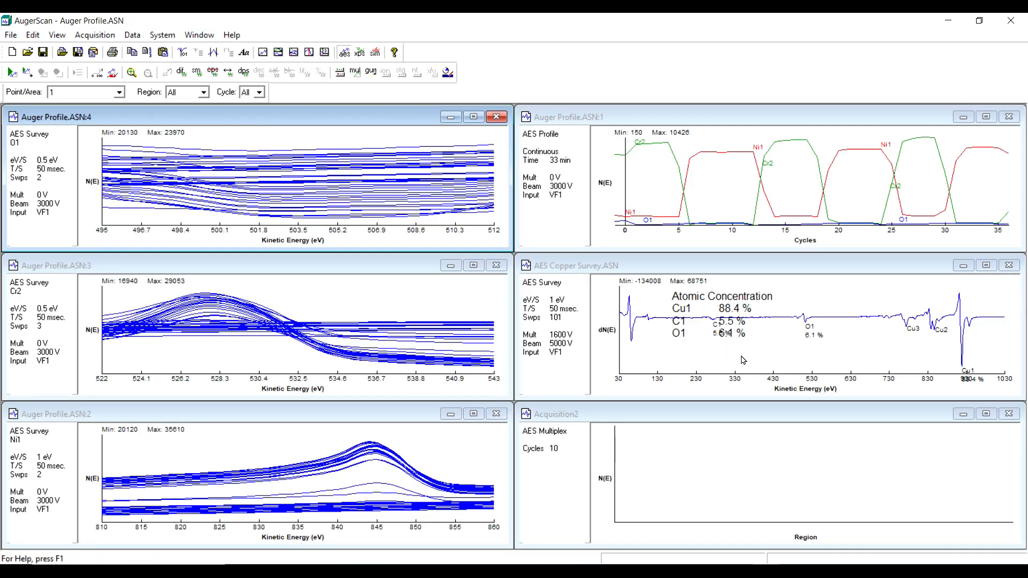
# Close the empty Acquisition2 window, minimize the AES Copper Survey and tile the remaining profile windows horizontally.
pyautogui.click(1006, 415)
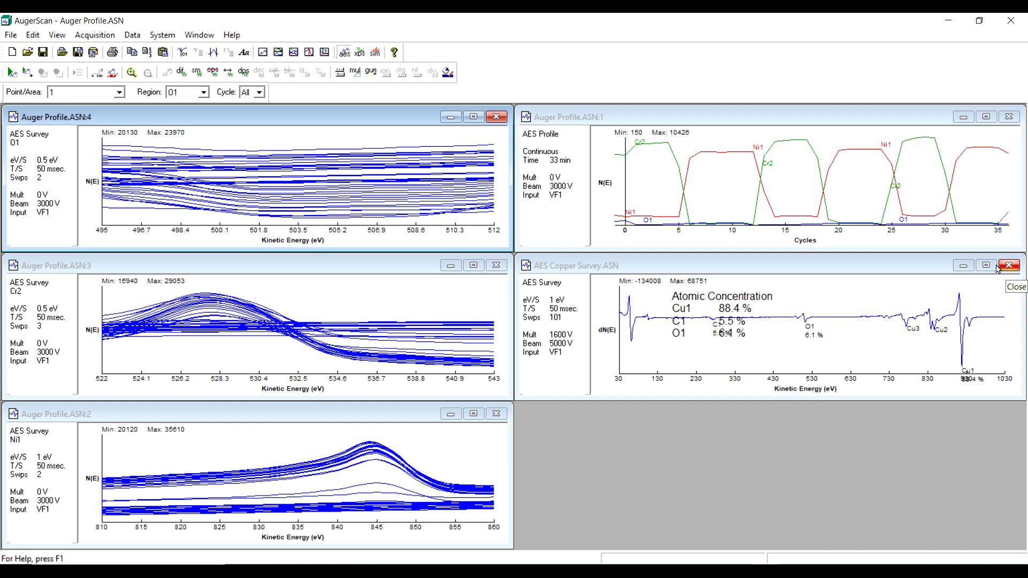
pyautogui.click(1008, 266)
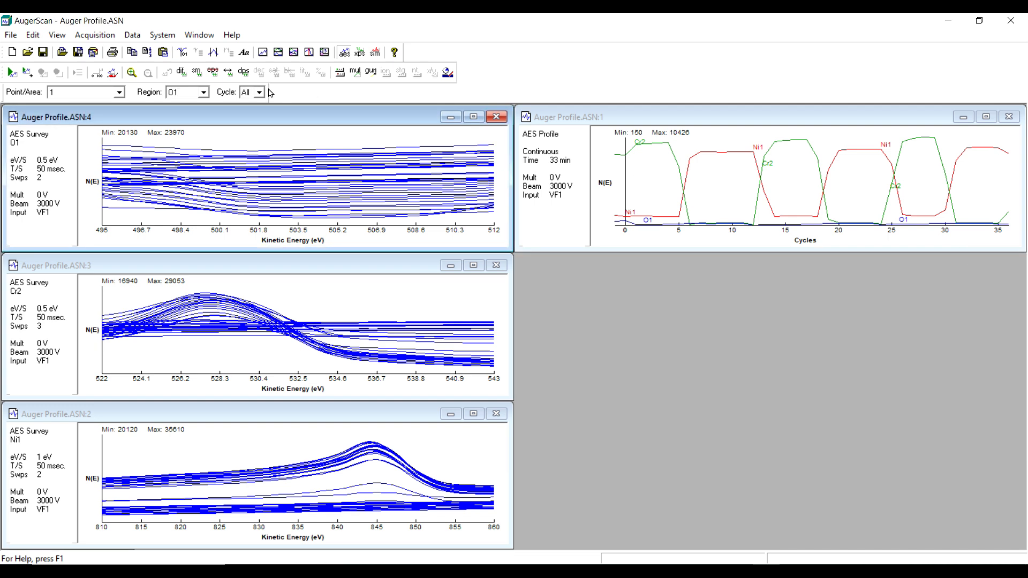
pyautogui.click(197, 36)
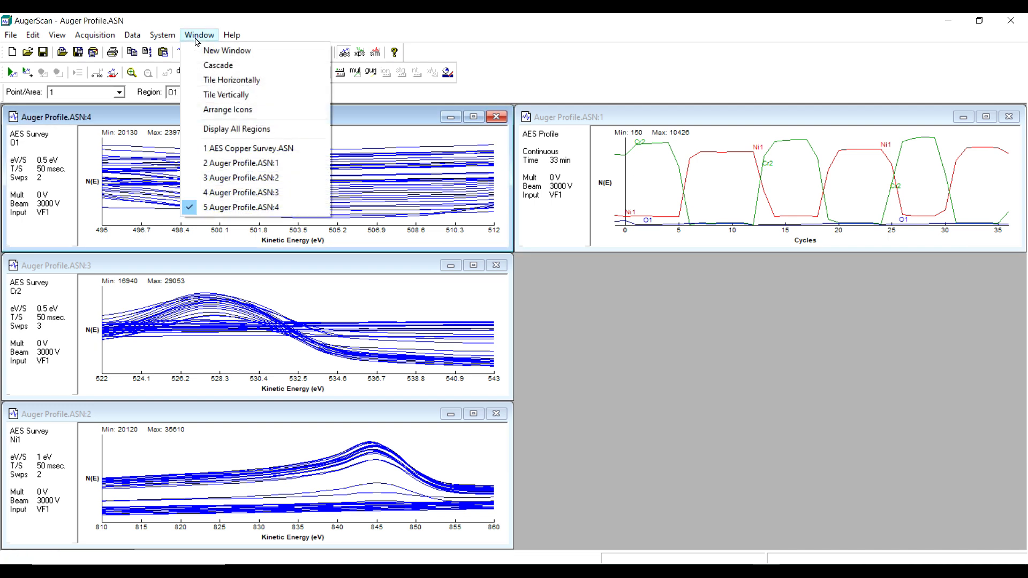
pyautogui.click(222, 79)
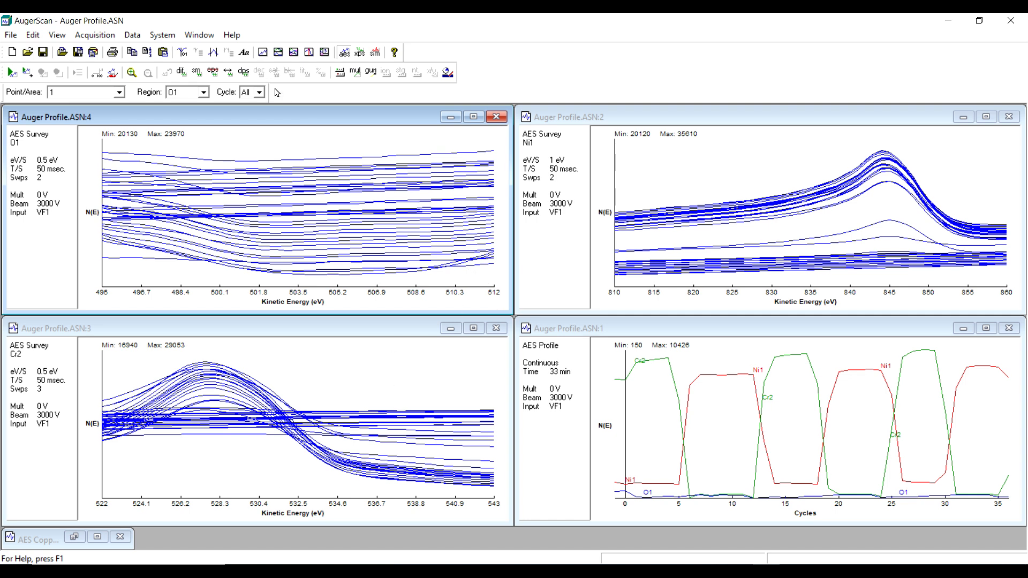
# Differentiate the Auger profile data and convert the depth profile to atomic concentration.
pyautogui.click(182, 75)
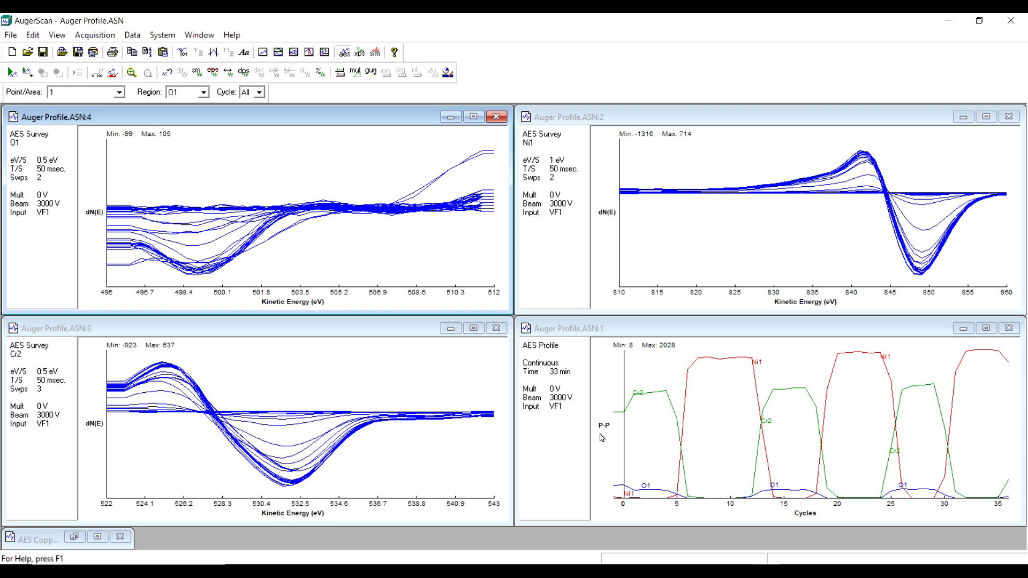
pyautogui.click(322, 74)
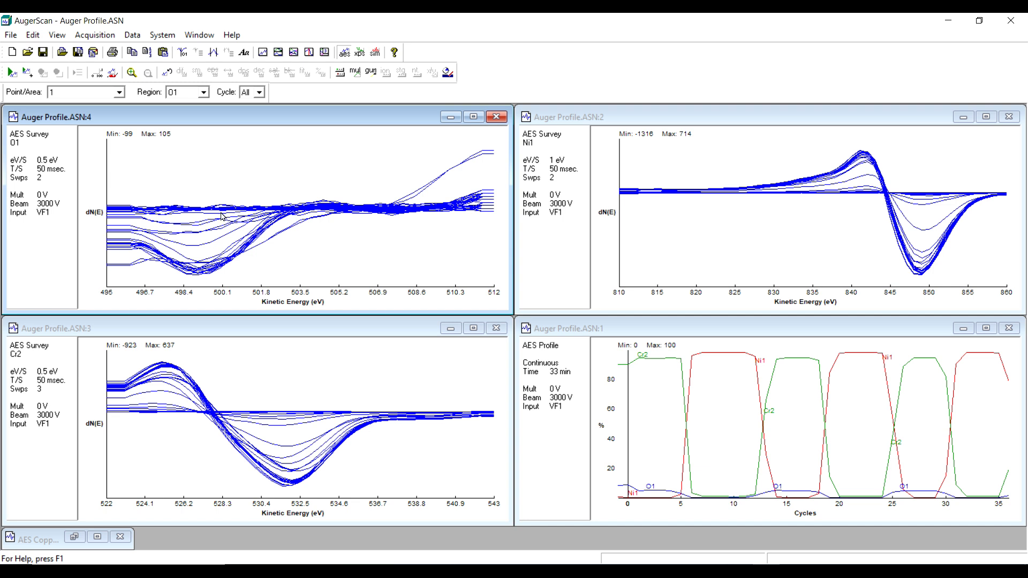
# Turn on Select Endpoints for the Cr2 region and set the endpoints at about 523 eV and 537.5 eV.
pyautogui.click(243, 331)
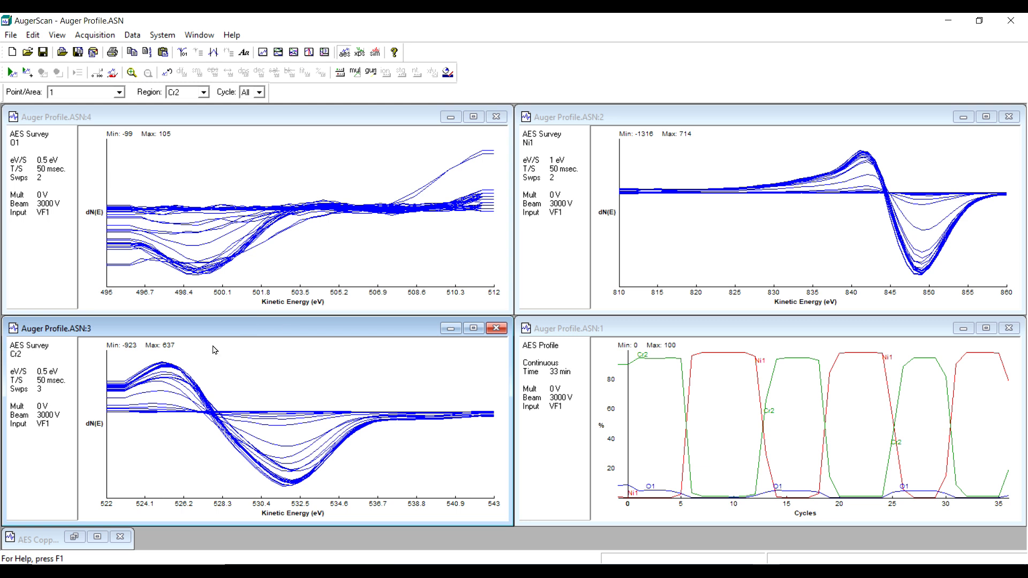
pyautogui.click(33, 35)
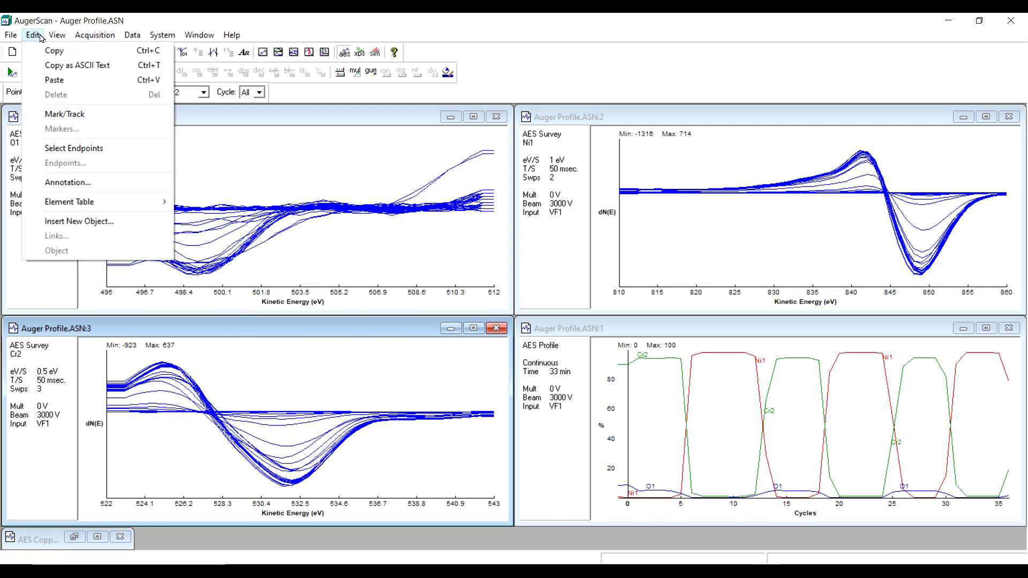
pyautogui.click(79, 148)
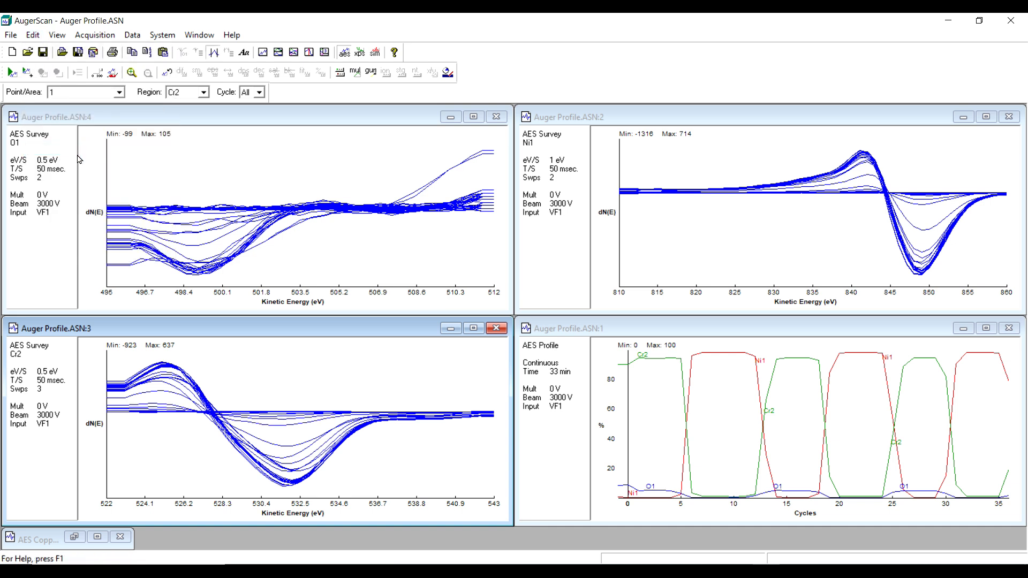
pyautogui.click(125, 358)
pyautogui.click(393, 407)
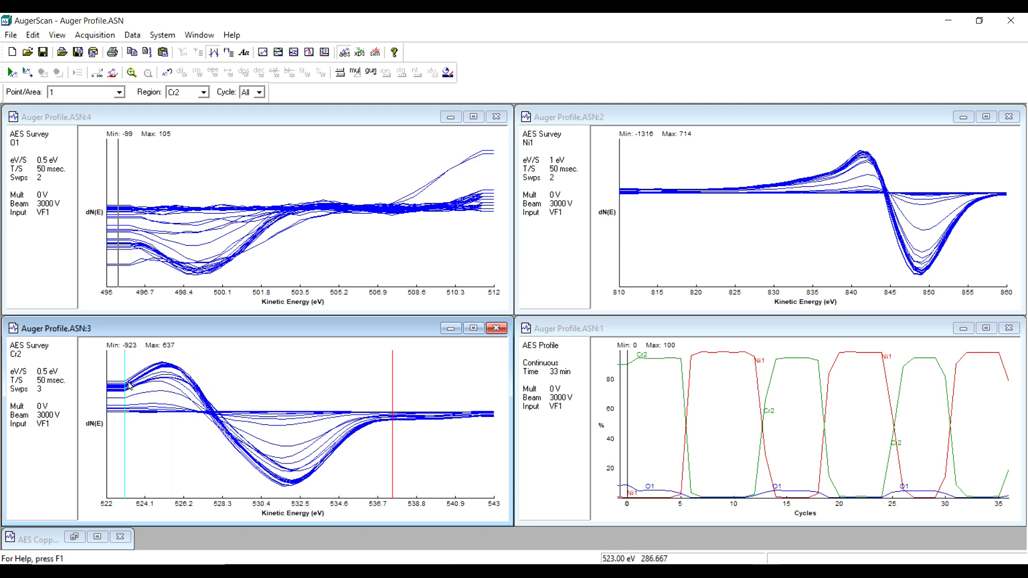
# Try narrower endpoint ranges on the upper part of the Cr2 peak, and set the range to about 522–537 eV.
pyautogui.moveTo(122, 380); pyautogui.dragTo(213, 397)
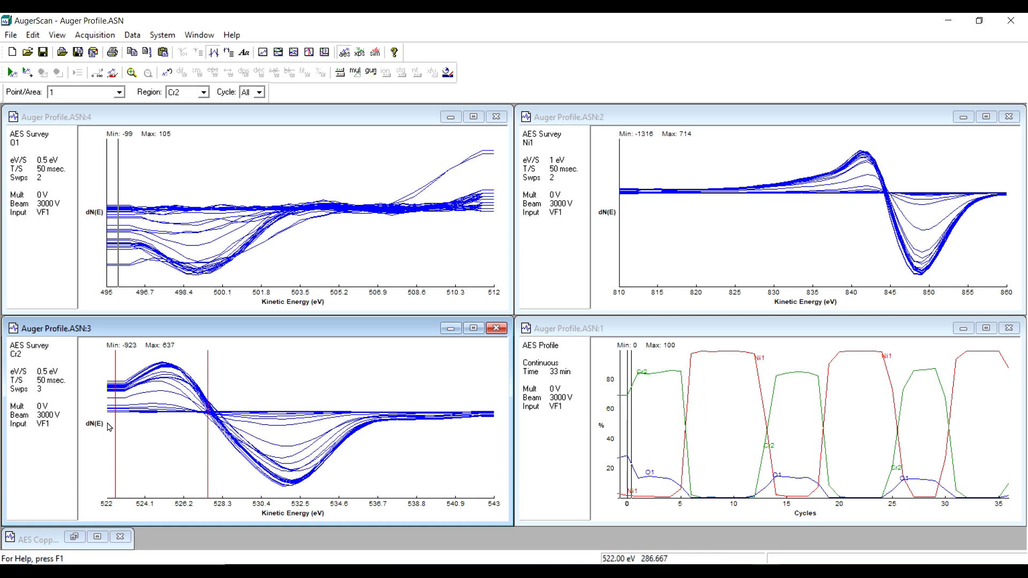
pyautogui.moveTo(138, 367); pyautogui.dragTo(181, 369)
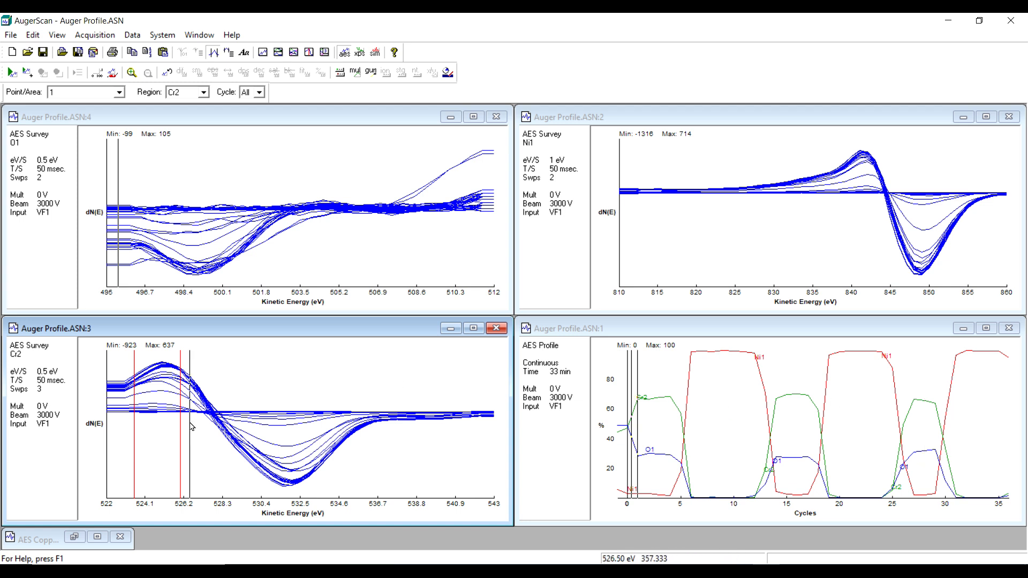
pyautogui.moveTo(114, 361)
pyautogui.mouseDown()
pyautogui.moveTo(405, 377)
pyautogui.moveTo(384, 390)
pyautogui.mouseUp()
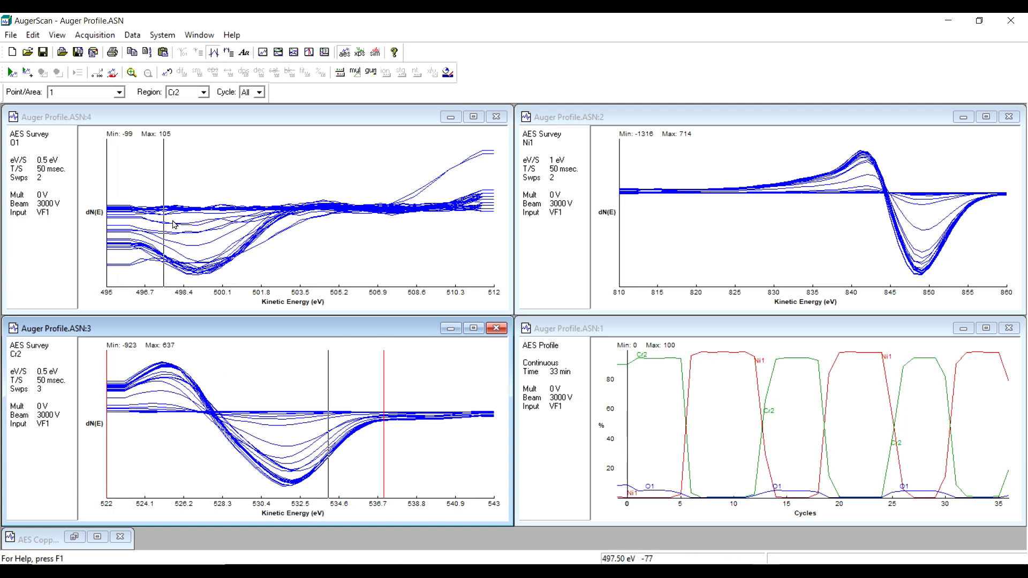
# Set the O1 endpoints at about 496 eV and 505.5 eV, and the Ni1 endpoints at about 823 eV and 857 eV.
pyautogui.moveTo(129, 198); pyautogui.dragTo(347, 194)
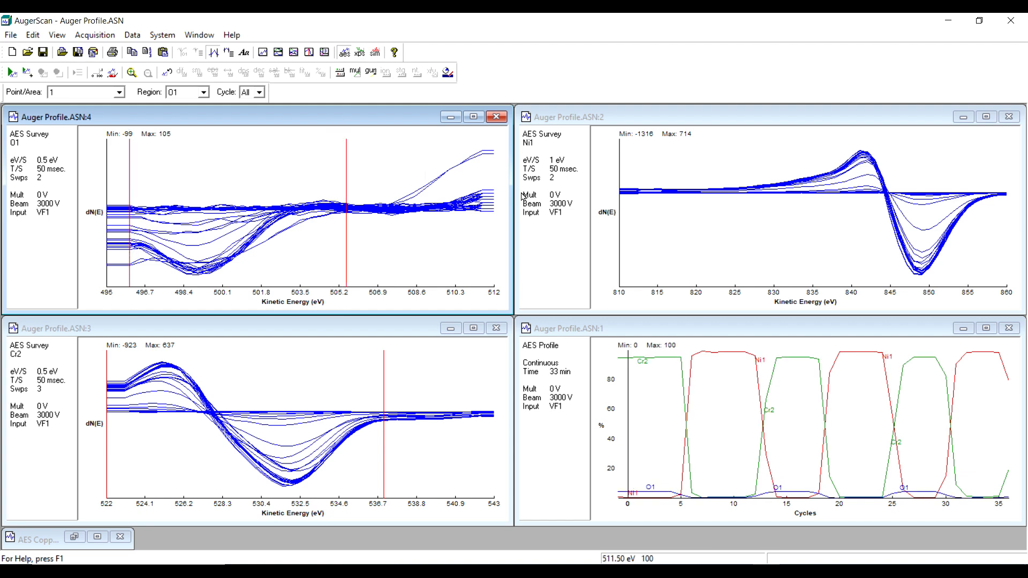
pyautogui.moveTo(722, 184); pyautogui.dragTo(985, 196)
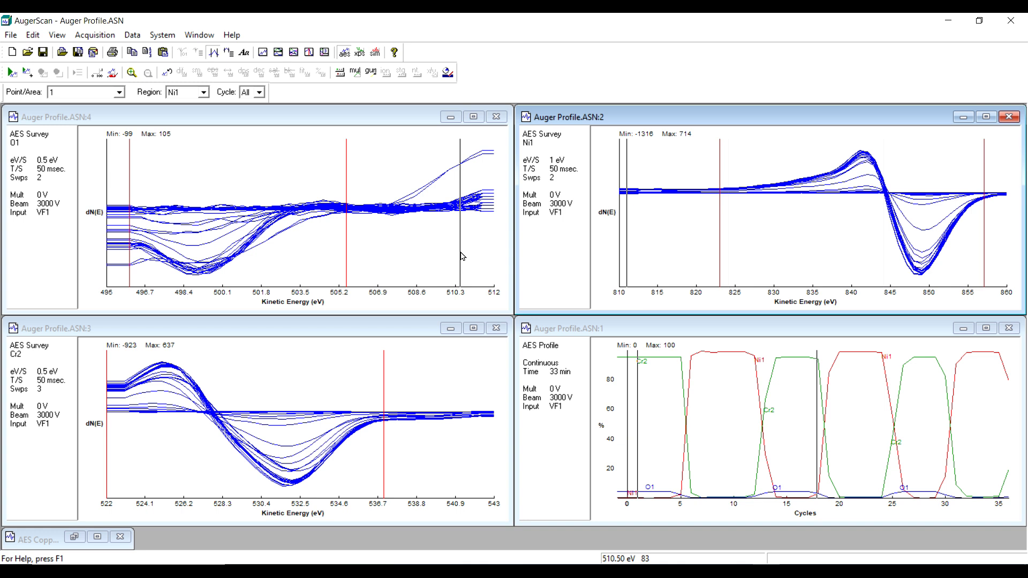
# Maximize the AES Copper Survey window and add the annotation "foiwjfiowejf[weopfqpewfpwelkmfe" in Arial Regular 12.
pyautogui.click(40, 37)
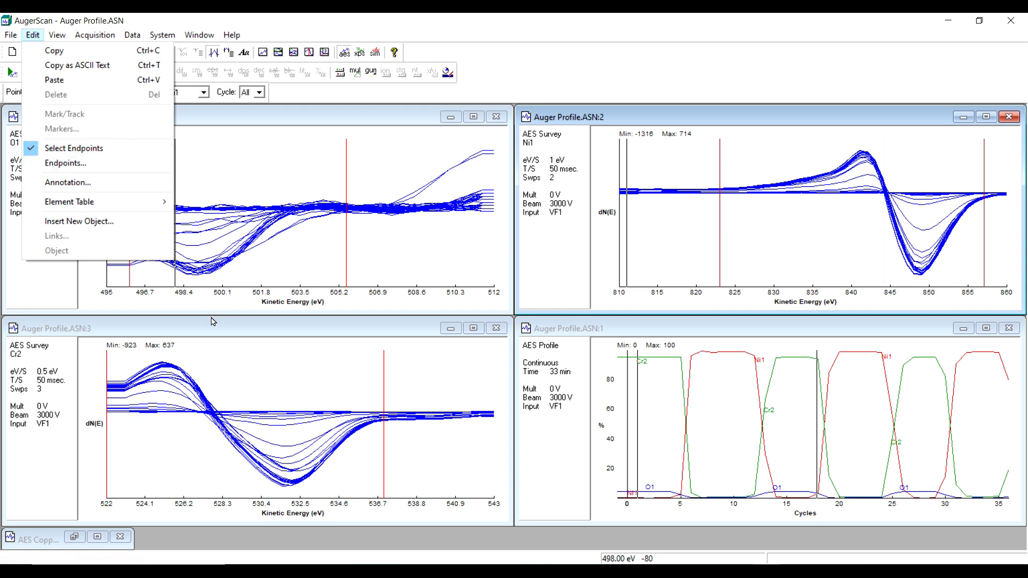
pyautogui.click(99, 538)
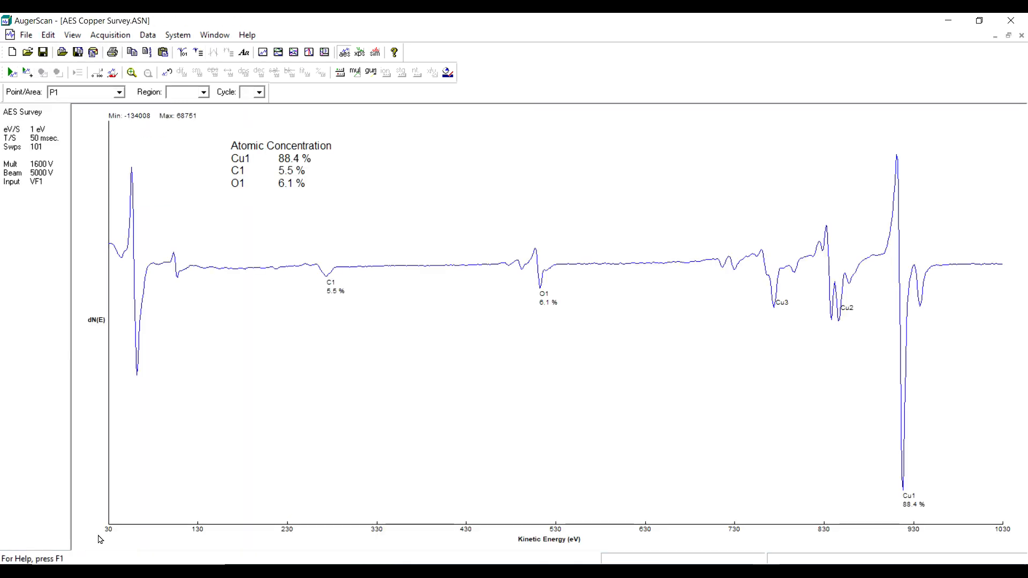
pyautogui.click(54, 38)
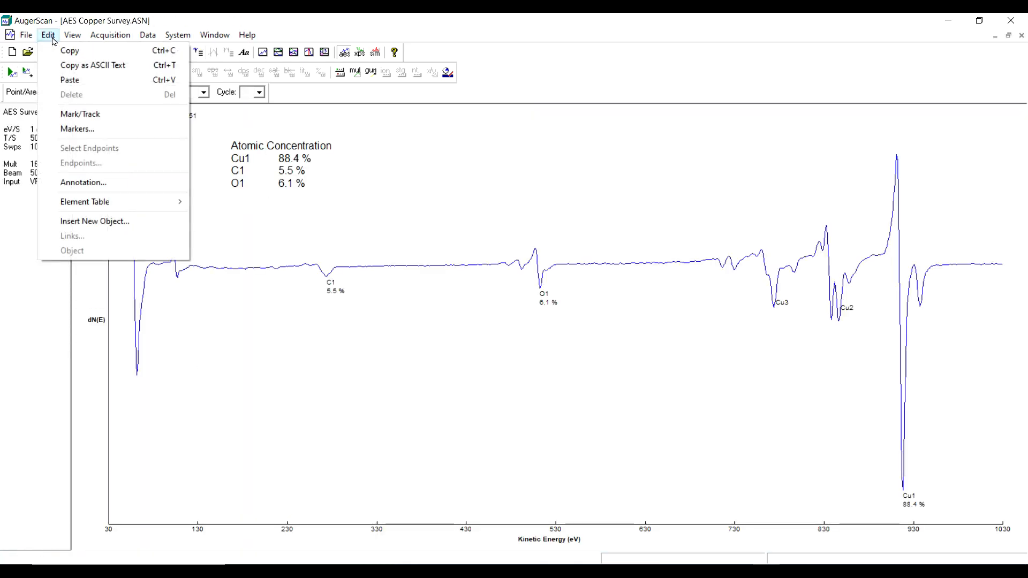
pyautogui.click(82, 182)
pyautogui.write('foiwjfiowejf[weopfqpewfpwelkmfe')
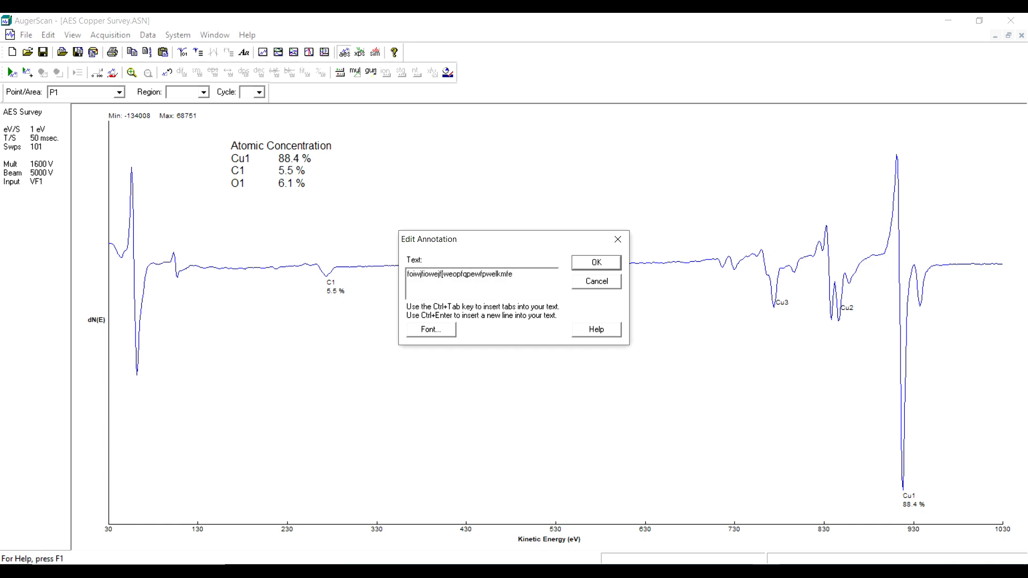
pyautogui.click(448, 336)
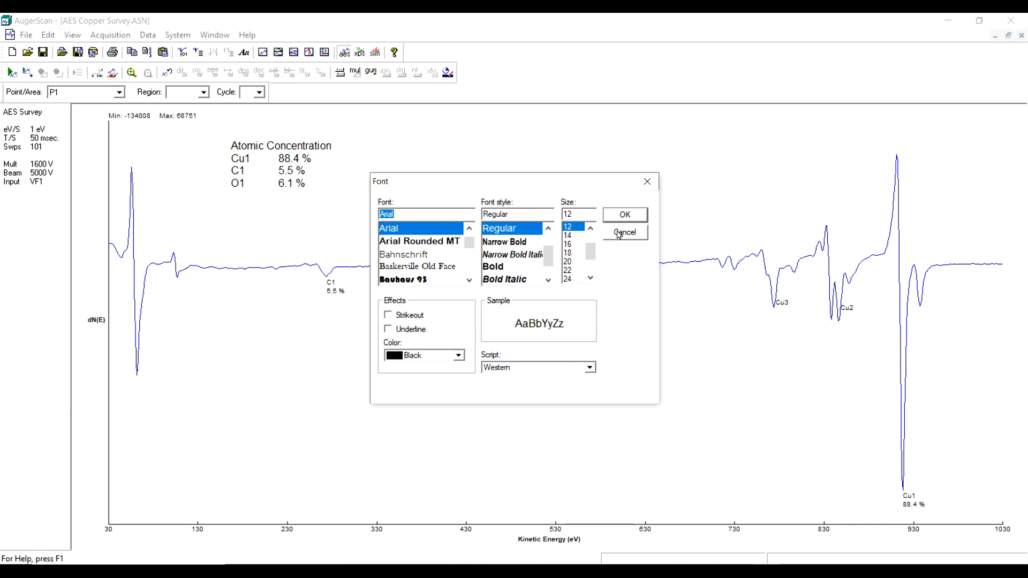
pyautogui.click(625, 216)
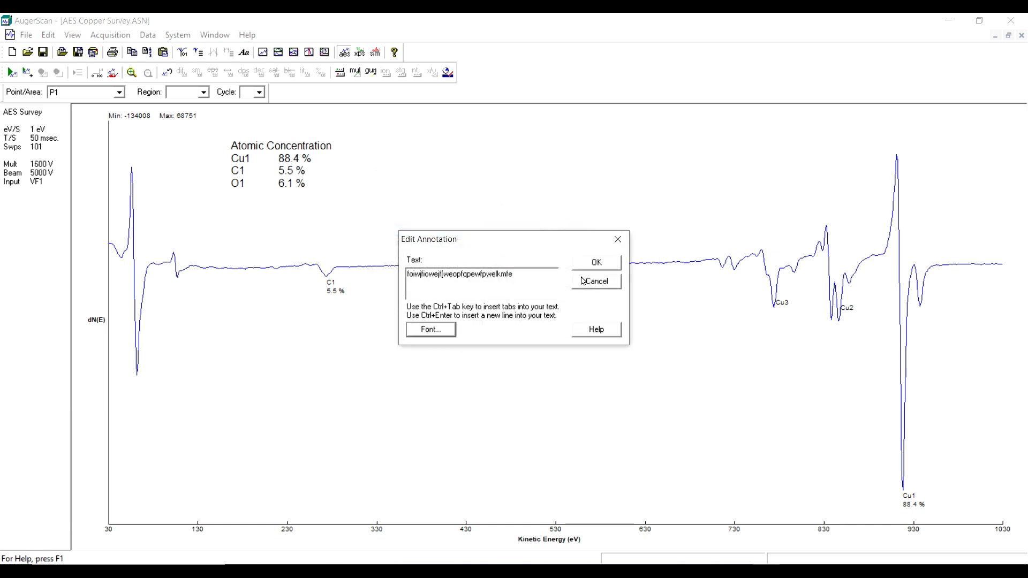
pyautogui.click(596, 263)
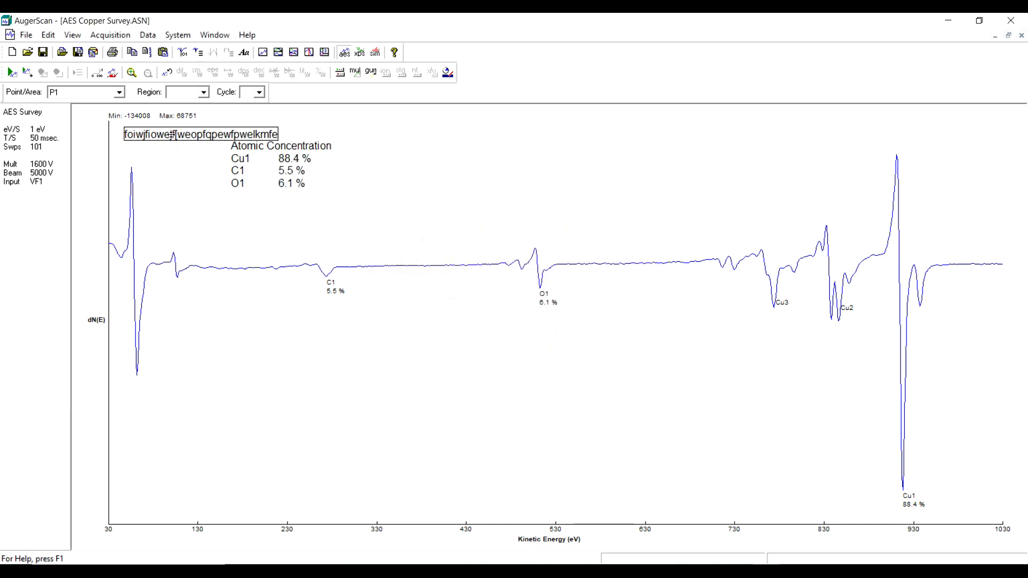
# Move the new text annotation to just below the O1 peak, then delete it.
pyautogui.moveTo(174, 132)
pyautogui.mouseDown()
pyautogui.moveTo(417, 277)
pyautogui.moveTo(539, 321)
pyautogui.mouseUp()
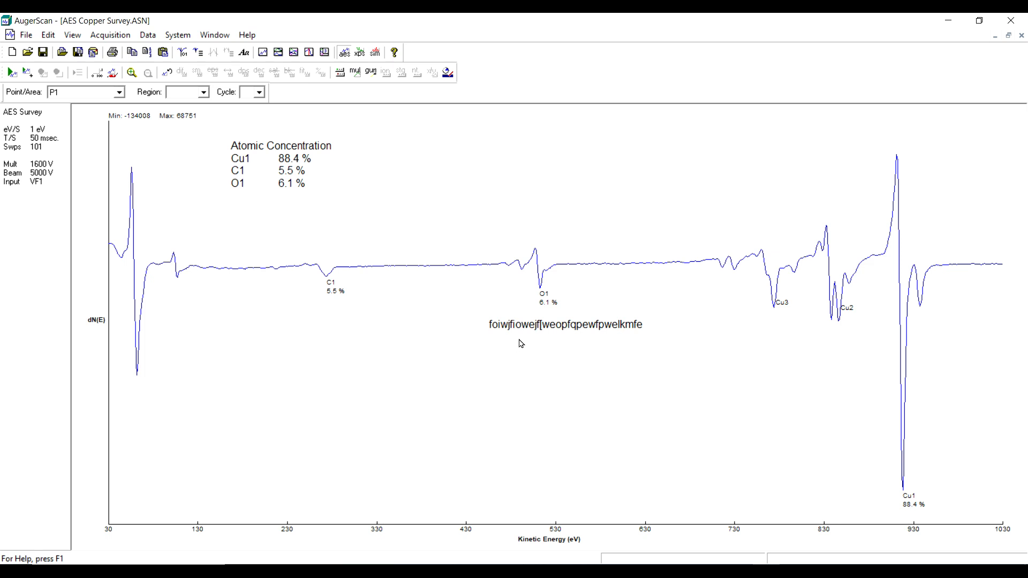
pyautogui.click(539, 325)
pyautogui.press('Delete')
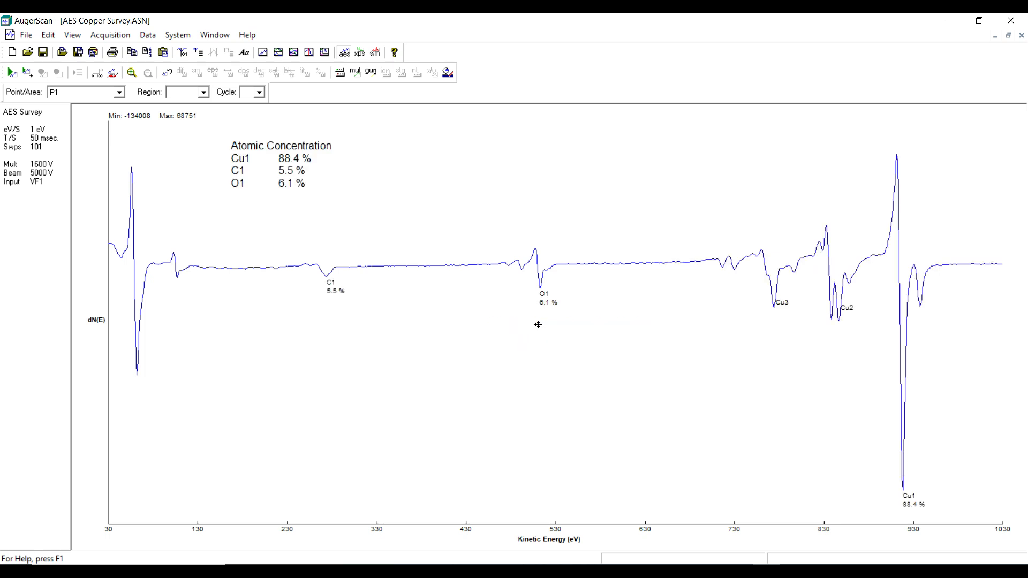
# Examine the peak energies, ranges and sensitivity factors in the default AES element table.
pyautogui.click(55, 40)
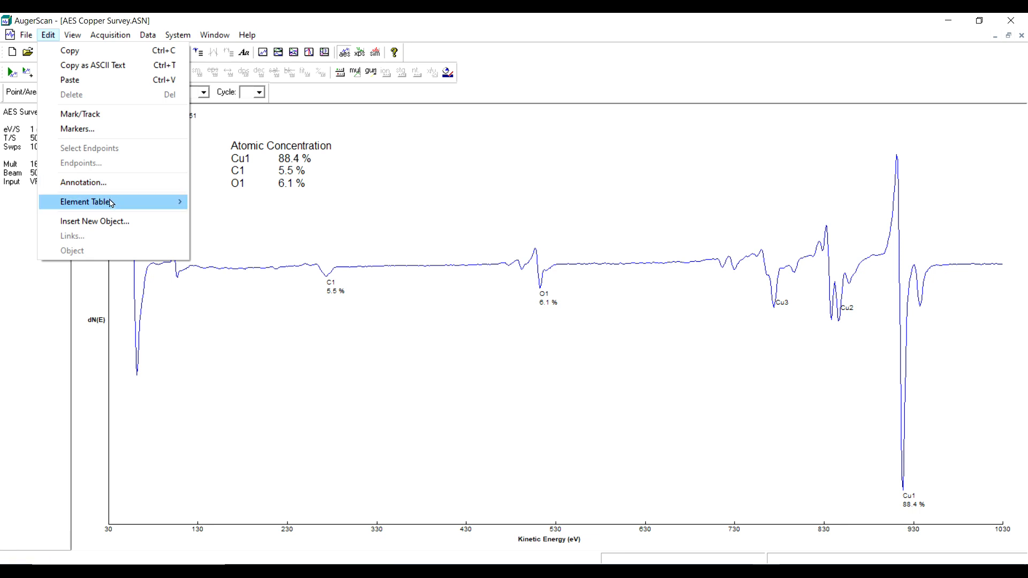
pyautogui.moveTo(115, 202)
pyautogui.click(218, 204)
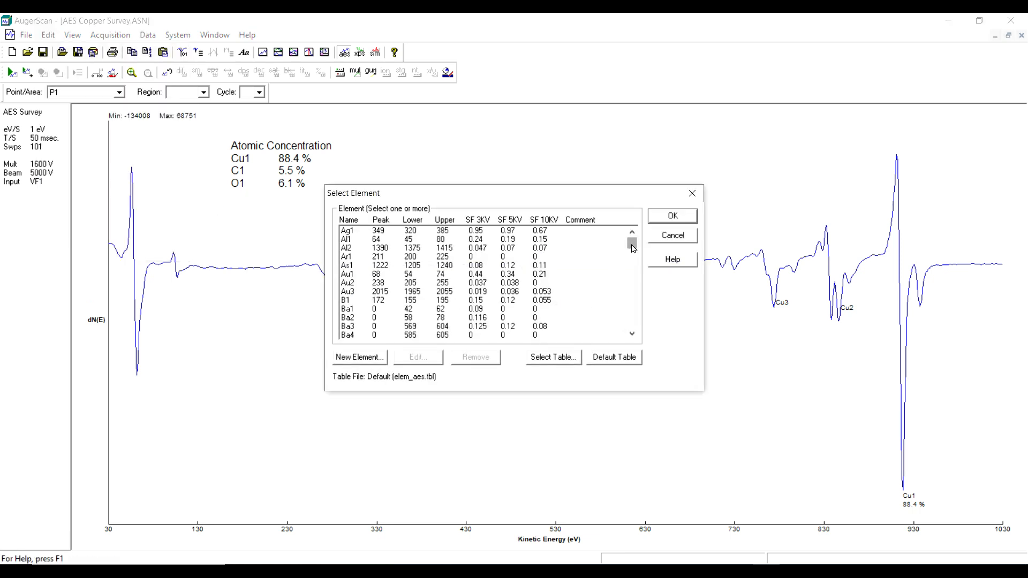
pyautogui.moveTo(633, 248)
pyautogui.mouseDown()
pyautogui.moveTo(632, 281)
pyautogui.moveTo(631, 268)
pyautogui.mouseUp()
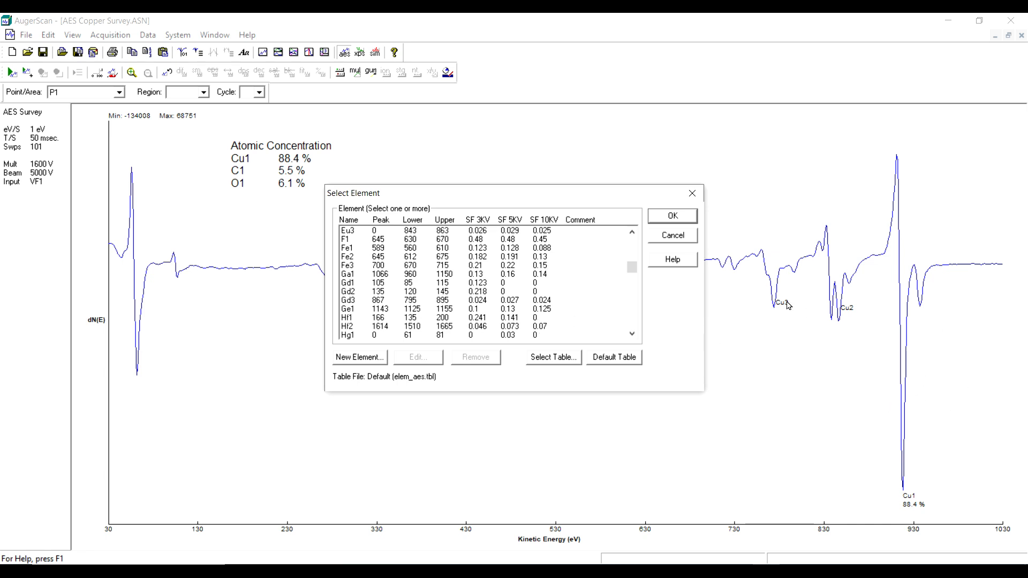
pyautogui.click(685, 219)
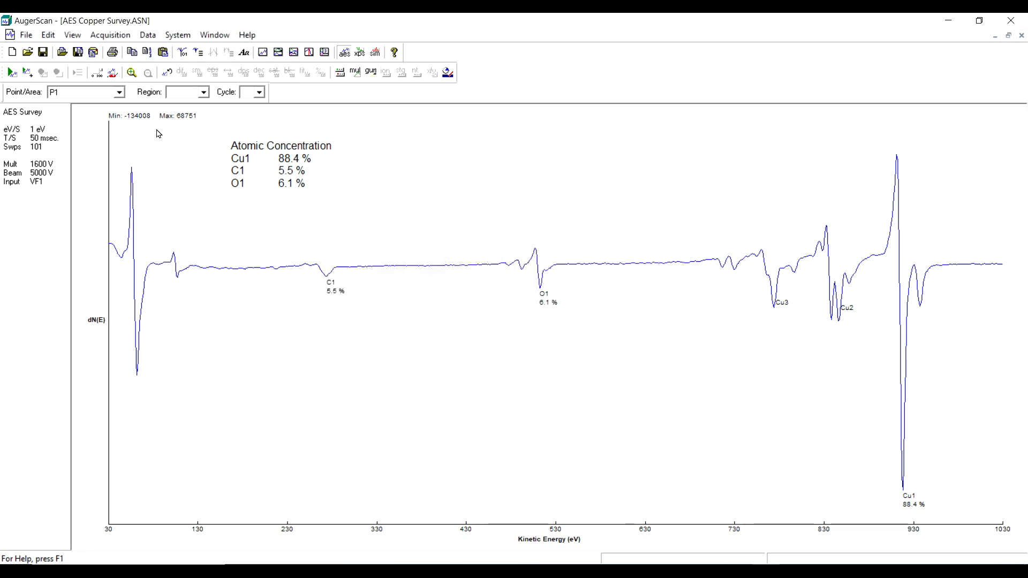
# Revert the copper survey to raw data, deleting all transformed data, and take another look at the default AES element table.
pyautogui.click(167, 73)
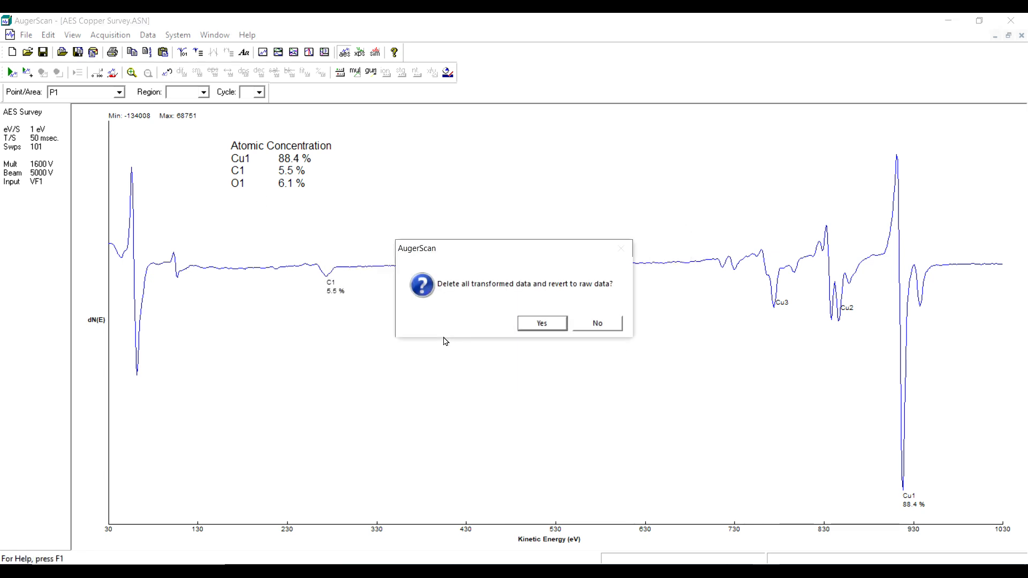
pyautogui.click(541, 324)
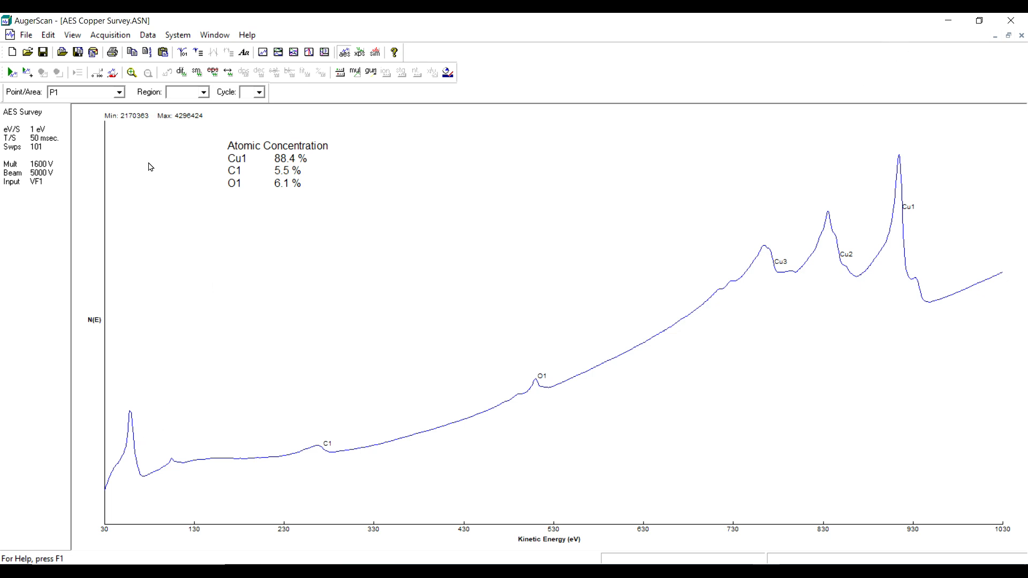
pyautogui.click(50, 36)
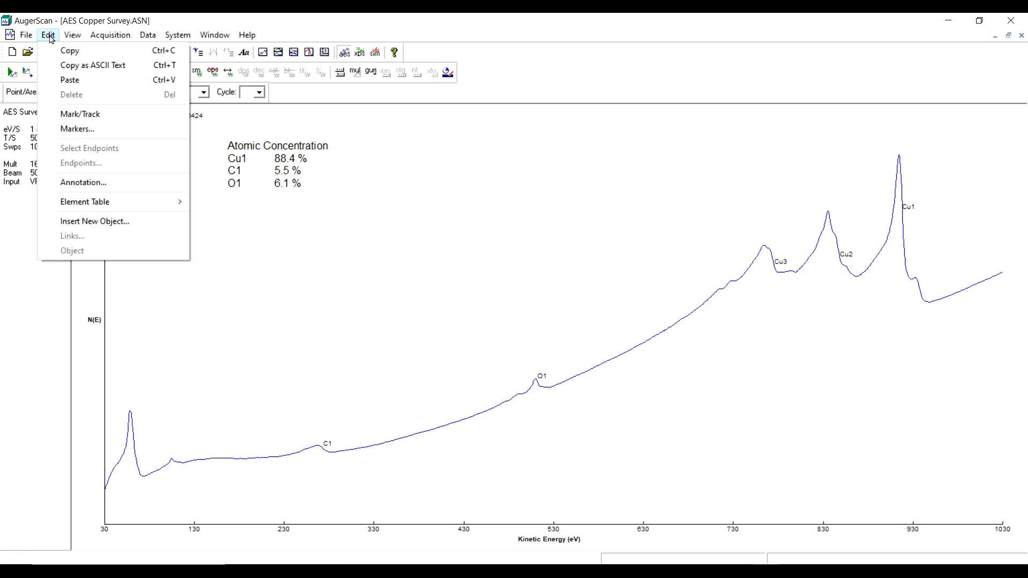
pyautogui.moveTo(109, 205)
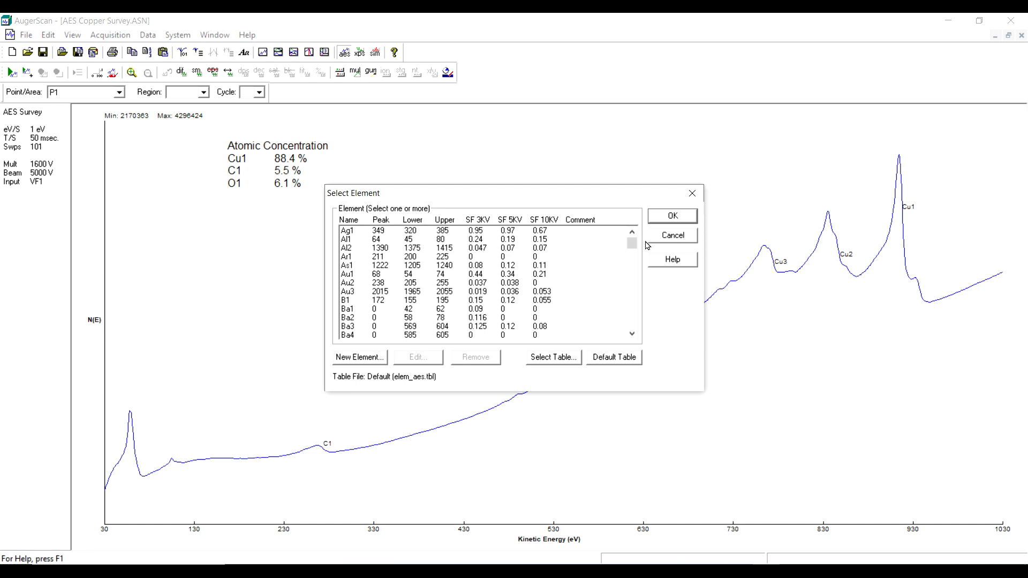
pyautogui.click(664, 236)
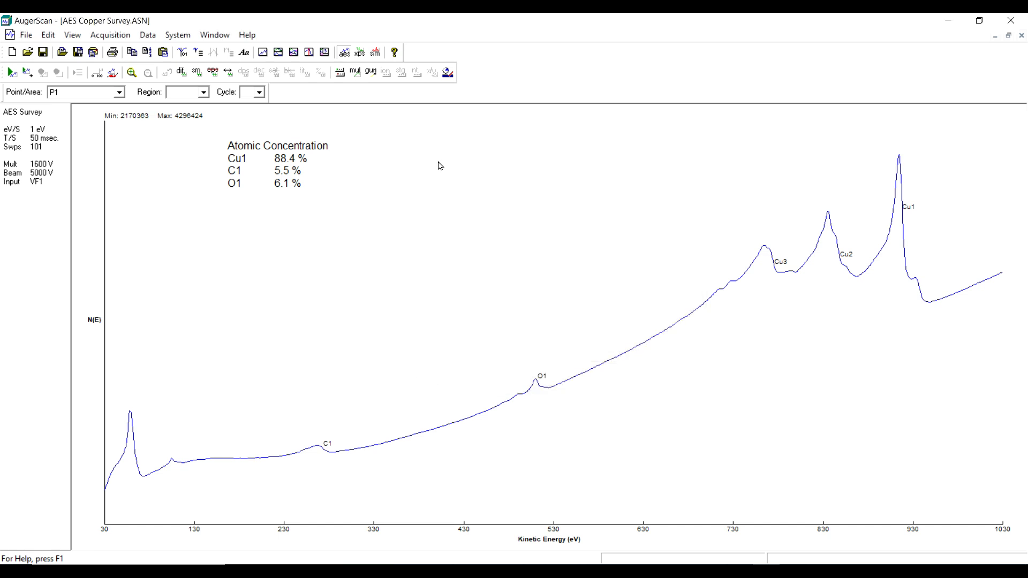
pyautogui.click(53, 36)
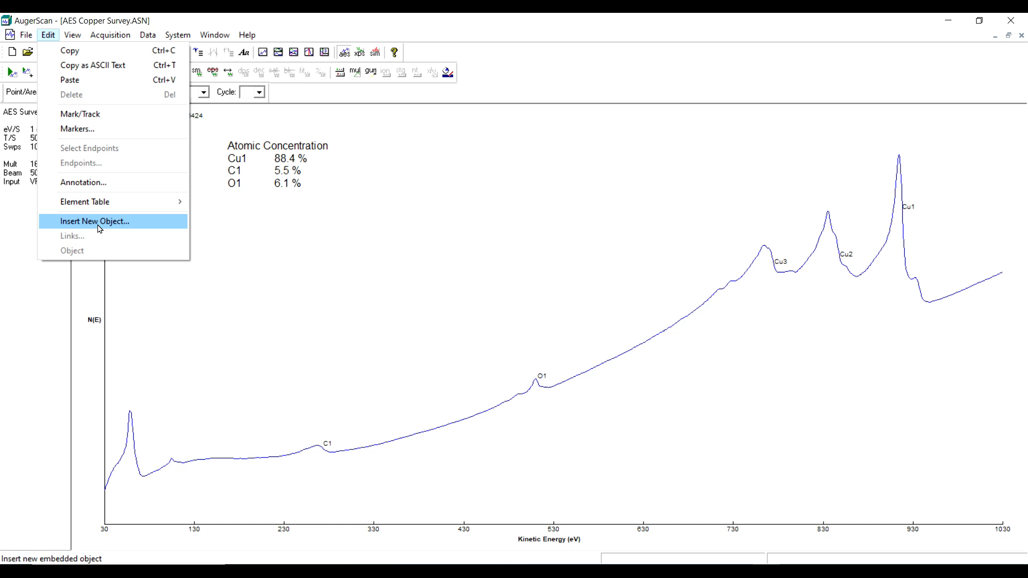
pyautogui.moveTo(76, 40)
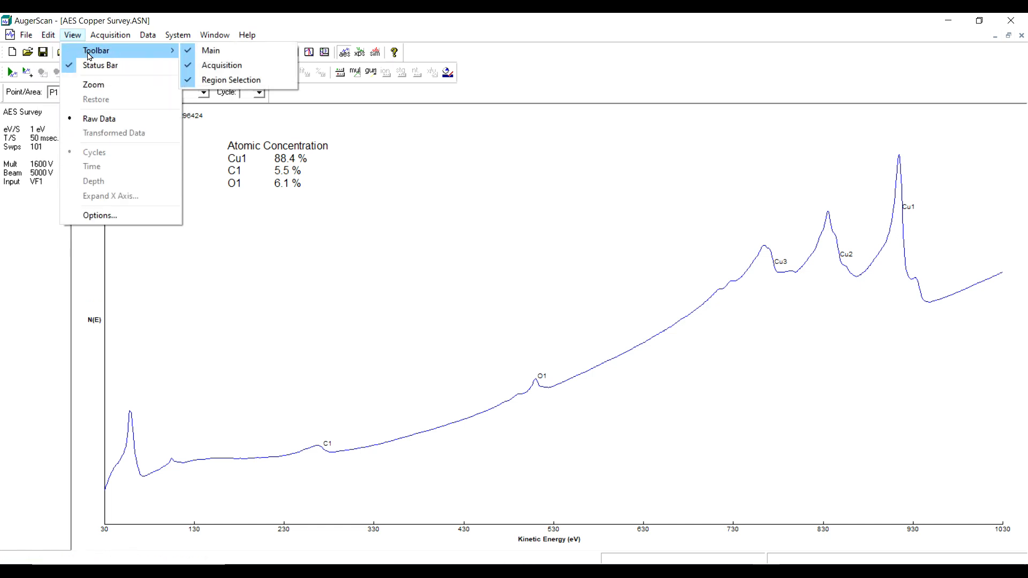
pyautogui.click(243, 292)
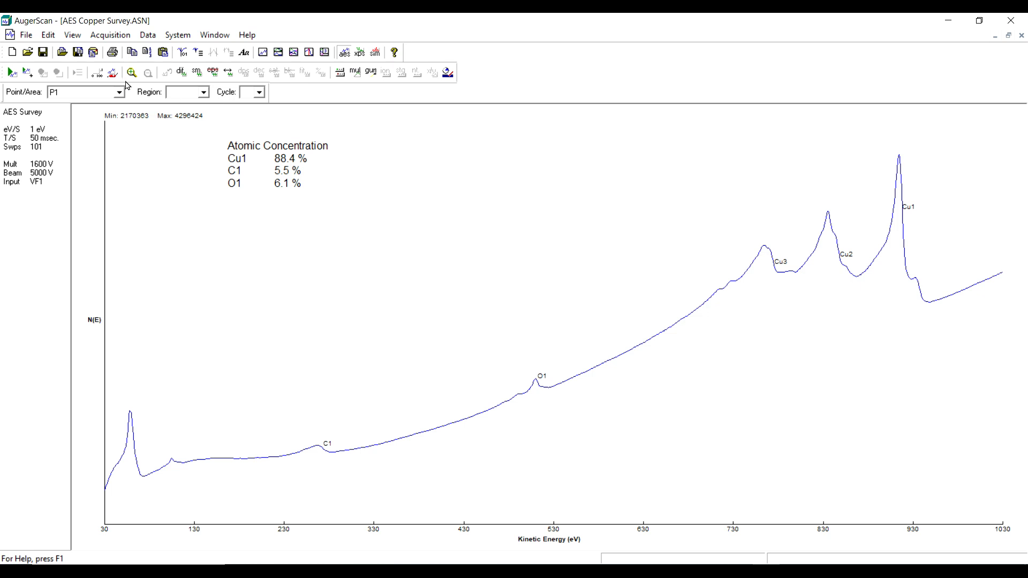
pyautogui.click(75, 36)
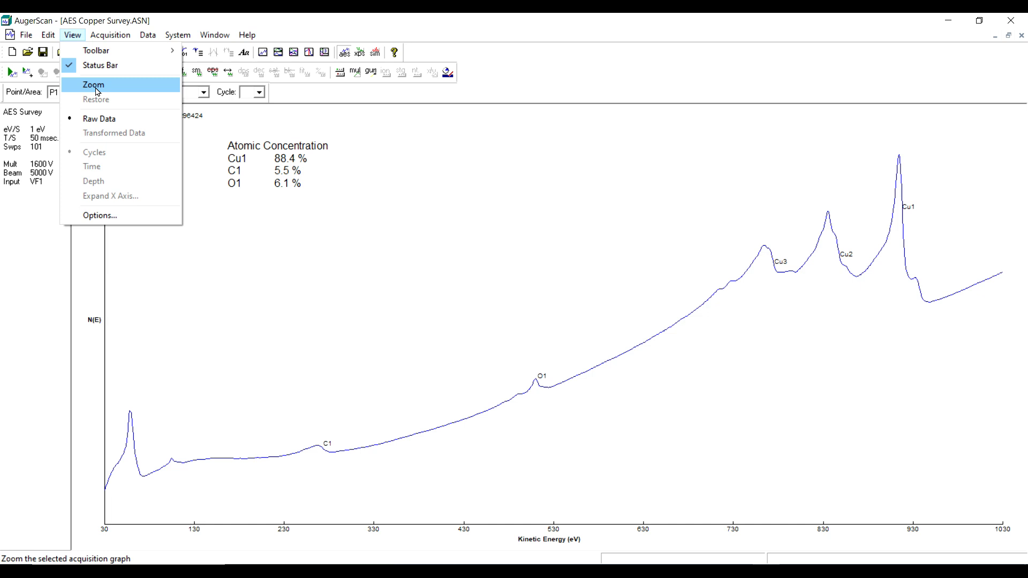
pyautogui.click(307, 283)
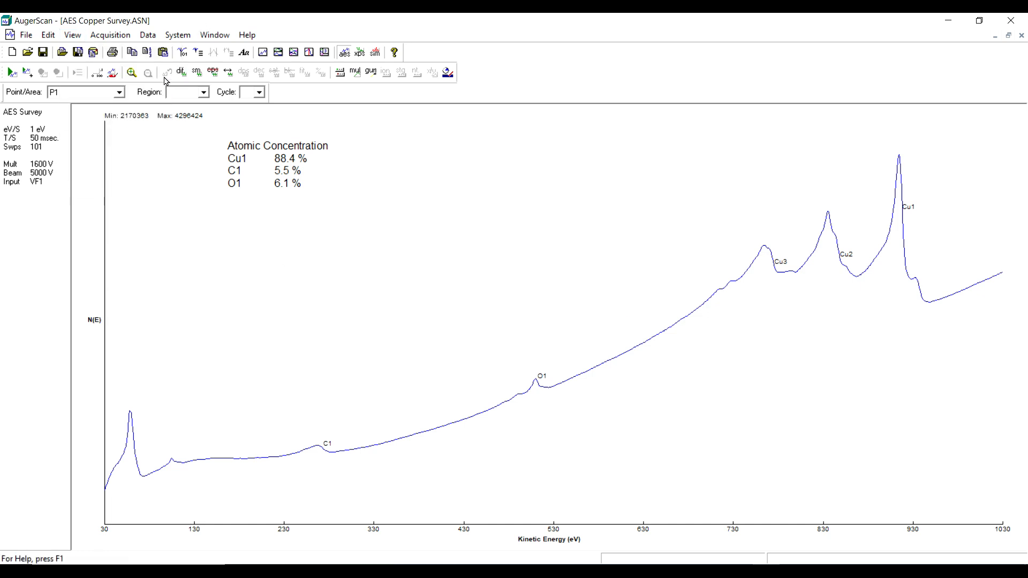
# Differentiate the copper survey data and remove all of its element markers.
pyautogui.click(181, 72)
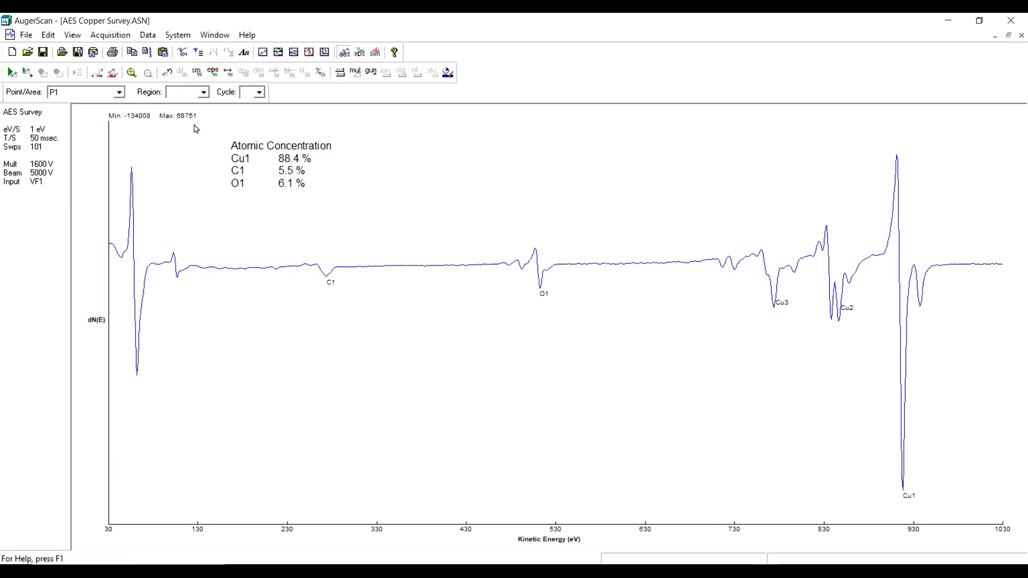
pyautogui.click(51, 39)
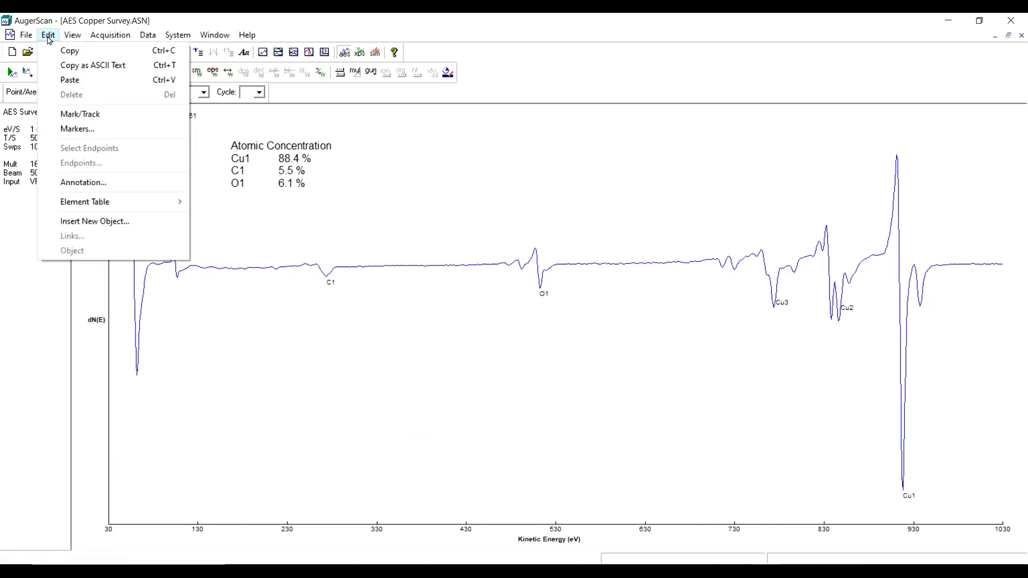
pyautogui.click(81, 128)
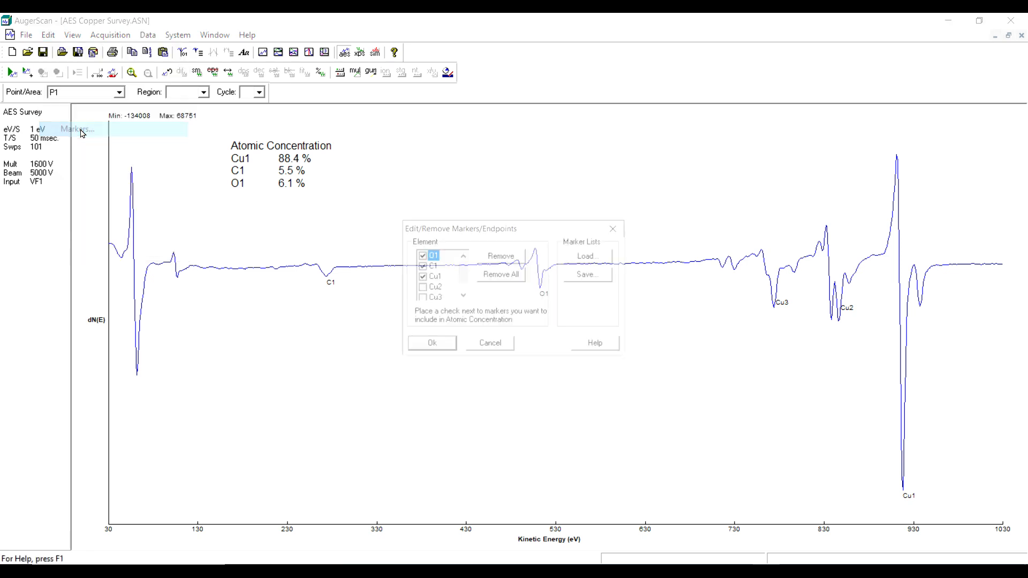
pyautogui.click(496, 283)
pyautogui.click(437, 345)
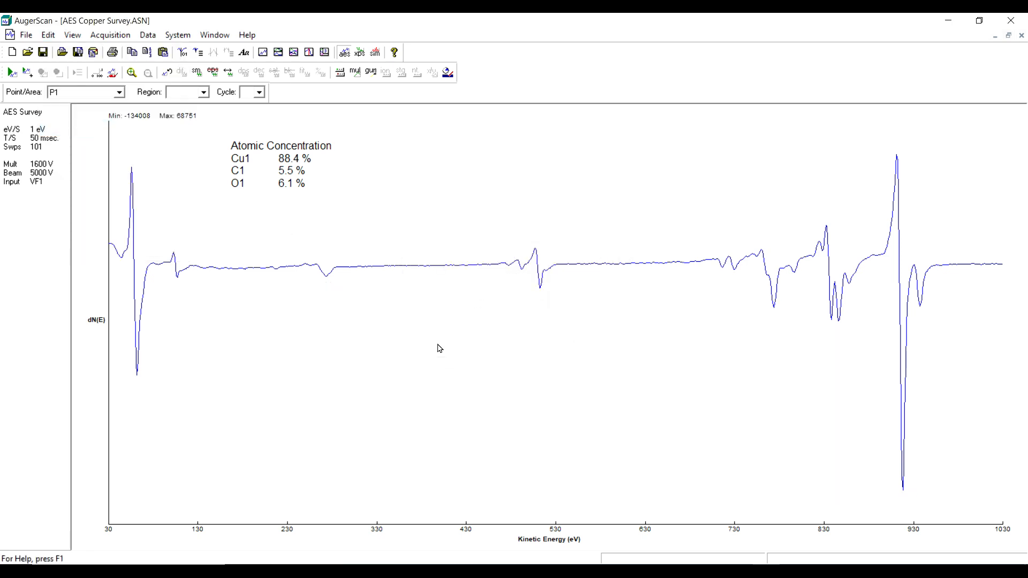
# Delete the Atomic Concentration table from the copper survey graph.
pyautogui.click(281, 159)
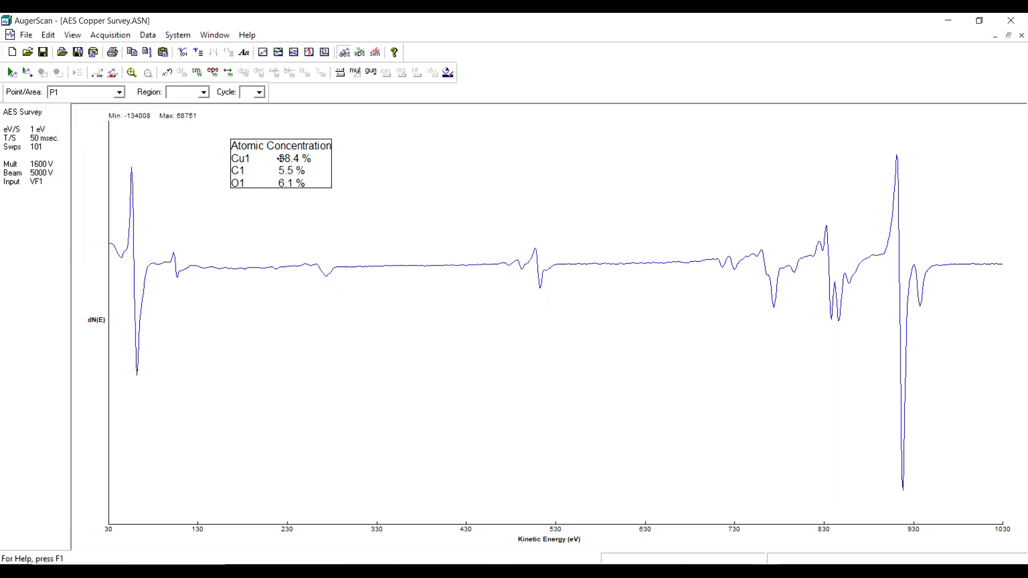
pyautogui.press('Delete')
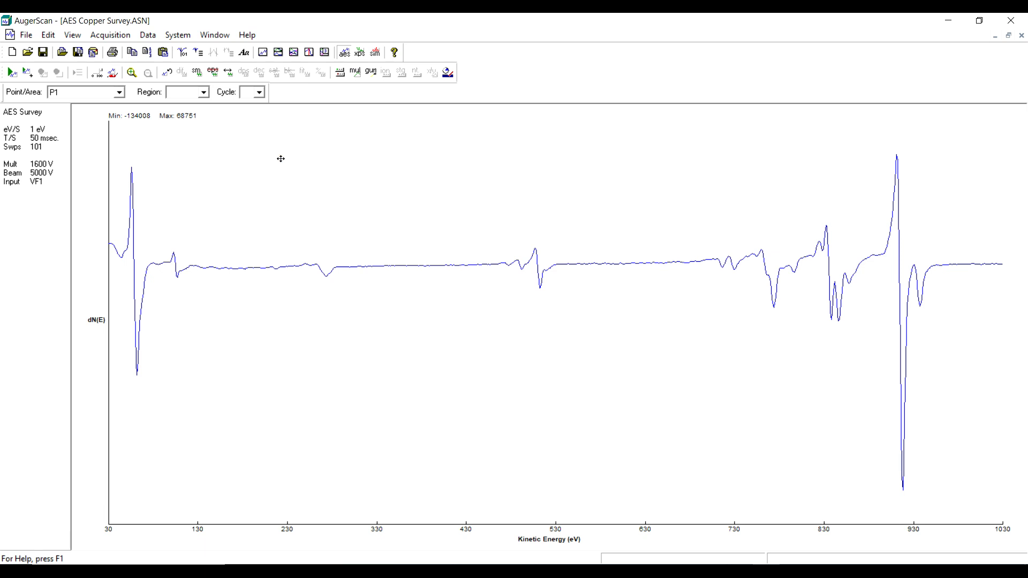
# Zoom the survey graph in on the main copper peak, covering about 860–970 eV over its full height.
pyautogui.click(74, 36)
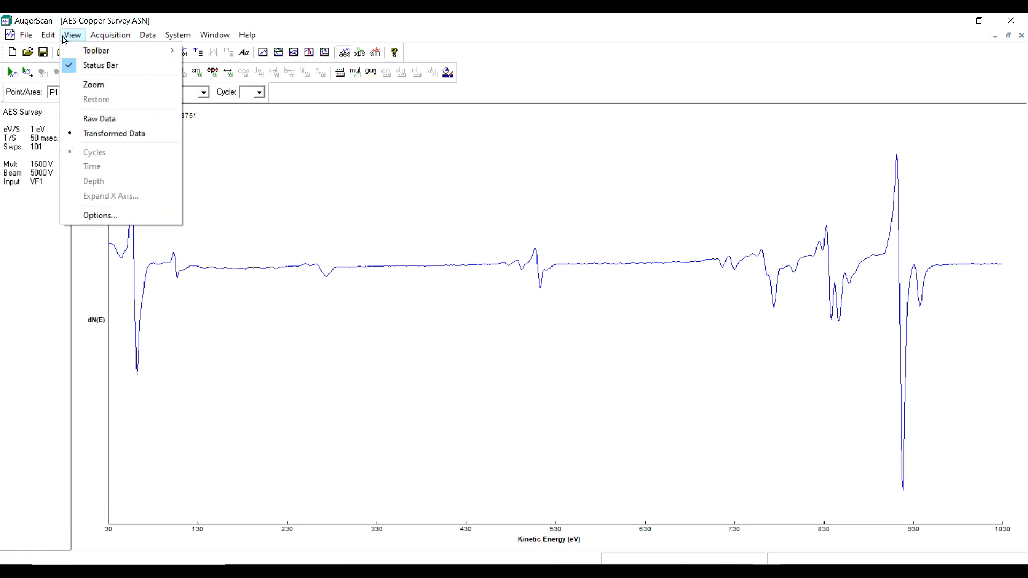
pyautogui.moveTo(51, 37)
pyautogui.click(92, 85)
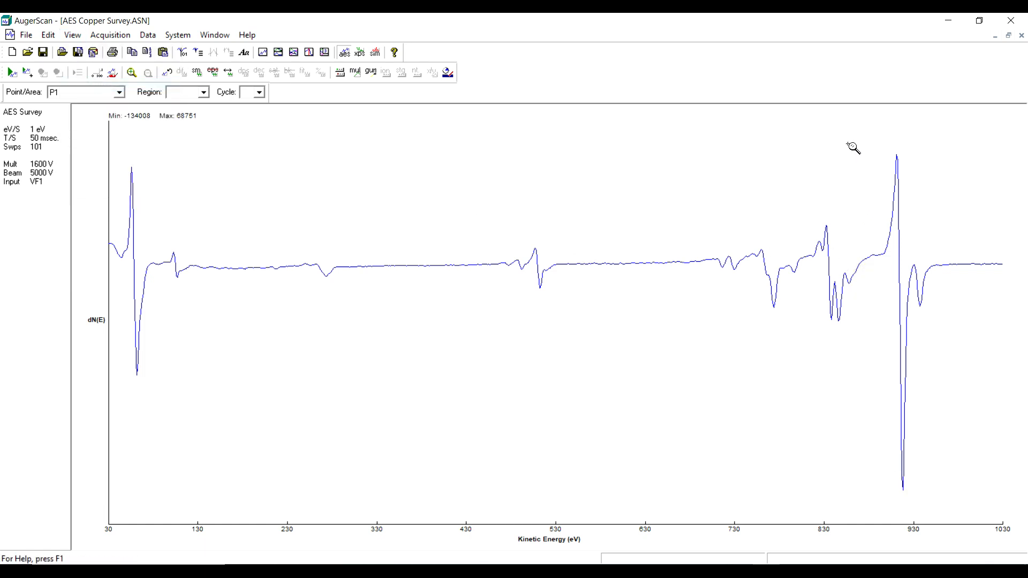
pyautogui.moveTo(851, 135); pyautogui.dragTo(945, 510)
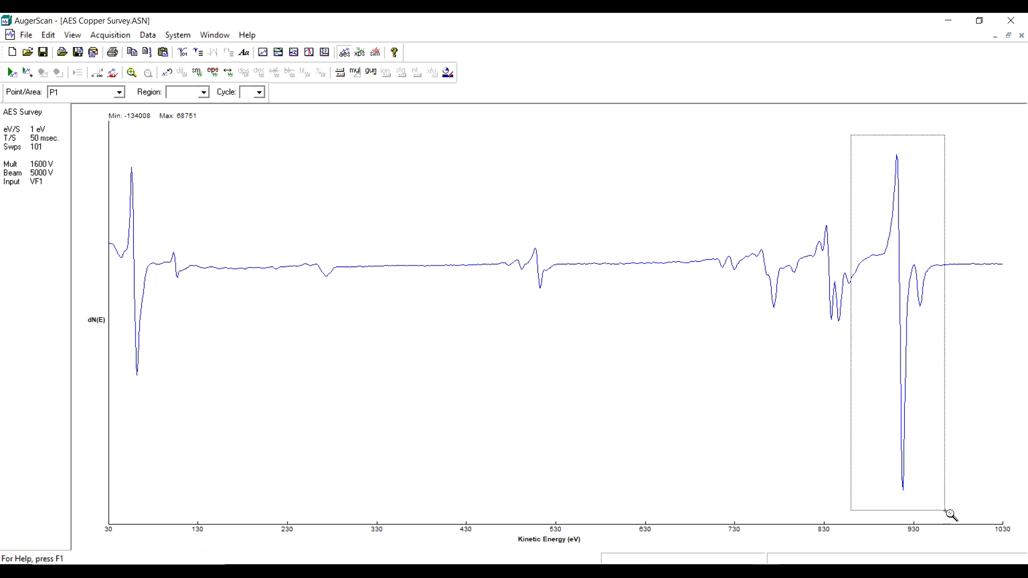
pyautogui.moveTo(946, 512); pyautogui.dragTo(946, 512)
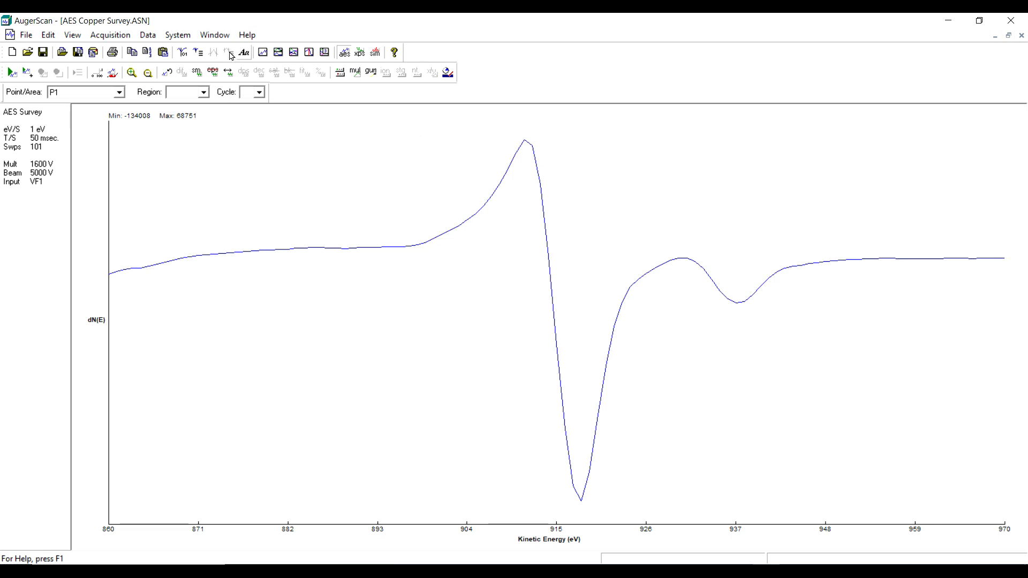
# Mark the main copper peak at 918 eV on the survey with the Cu1 element marker.
pyautogui.click(182, 52)
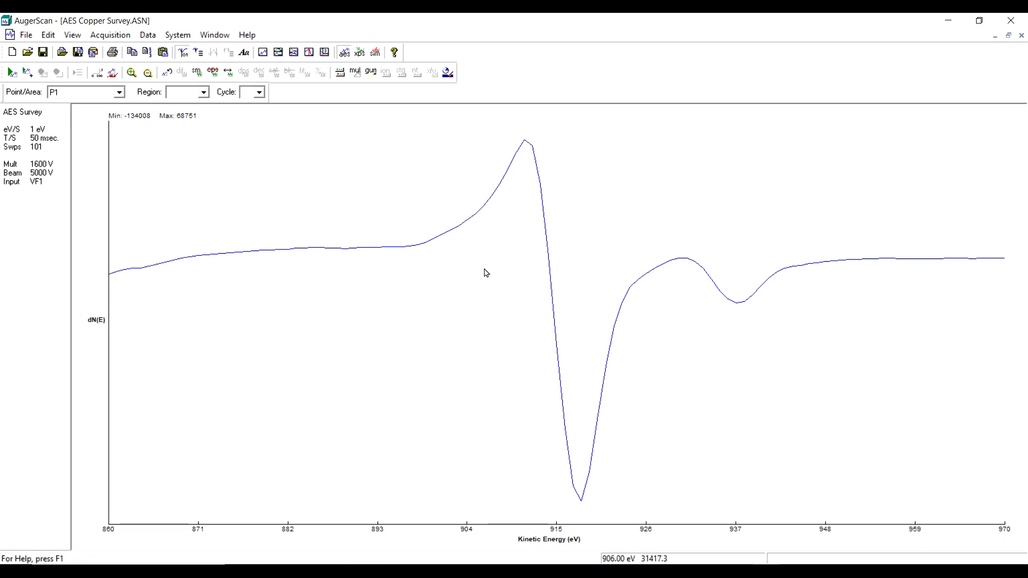
pyautogui.click(584, 309)
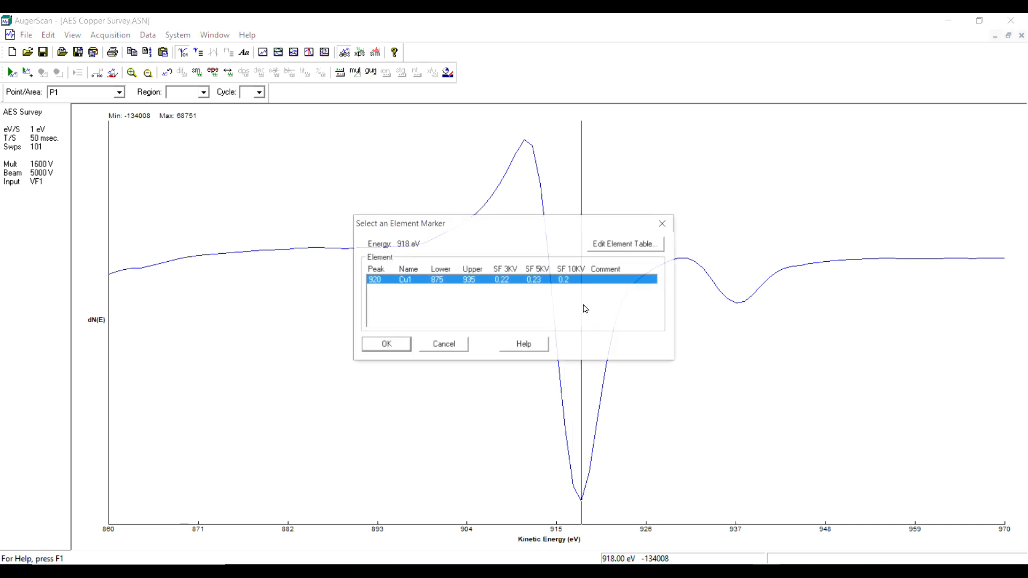
pyautogui.click(387, 345)
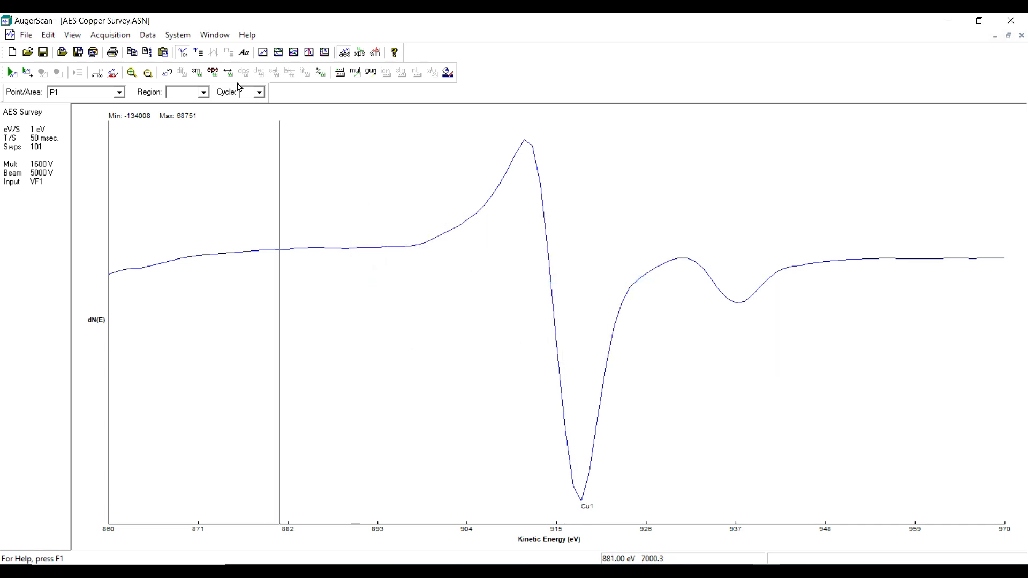
pyautogui.click(184, 54)
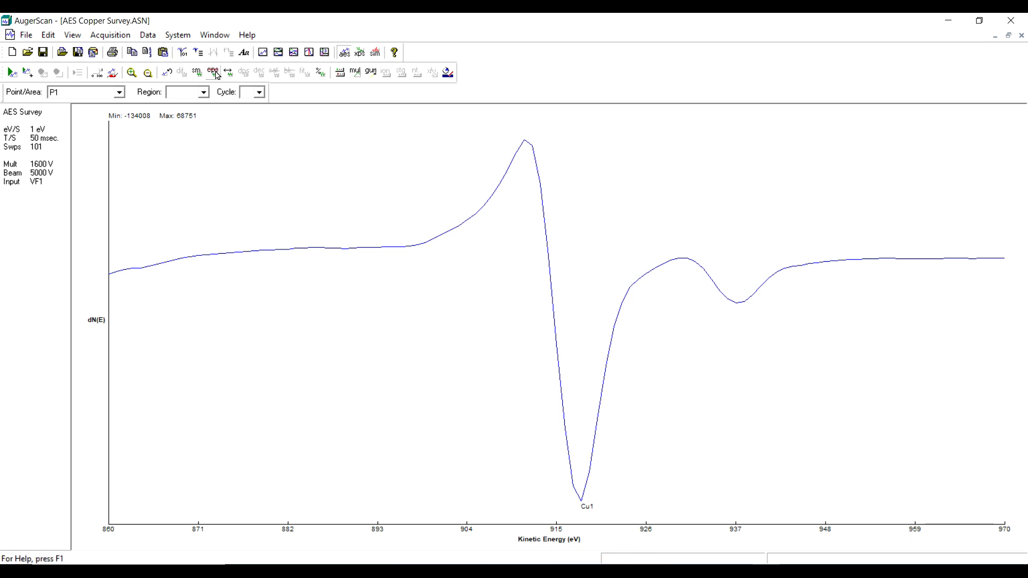
# Restore the copper survey graph to its full, unzoomed energy range.
pyautogui.click(50, 36)
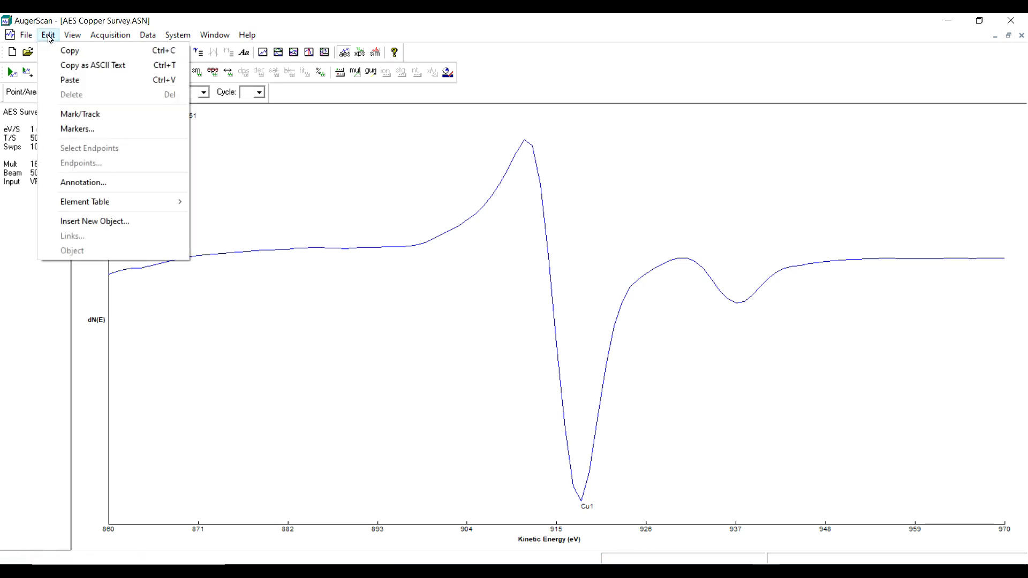
pyautogui.moveTo(68, 39)
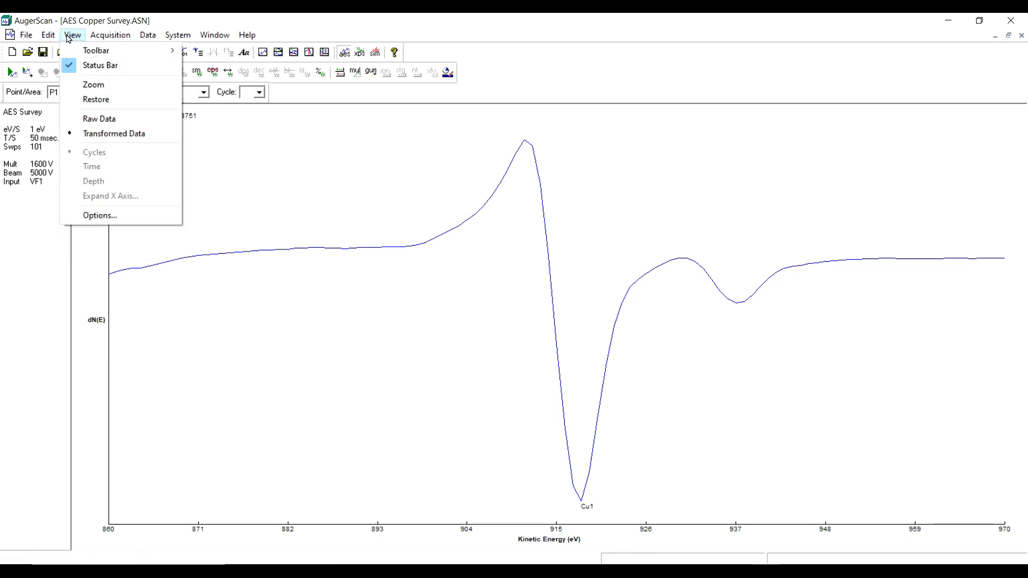
pyautogui.click(97, 100)
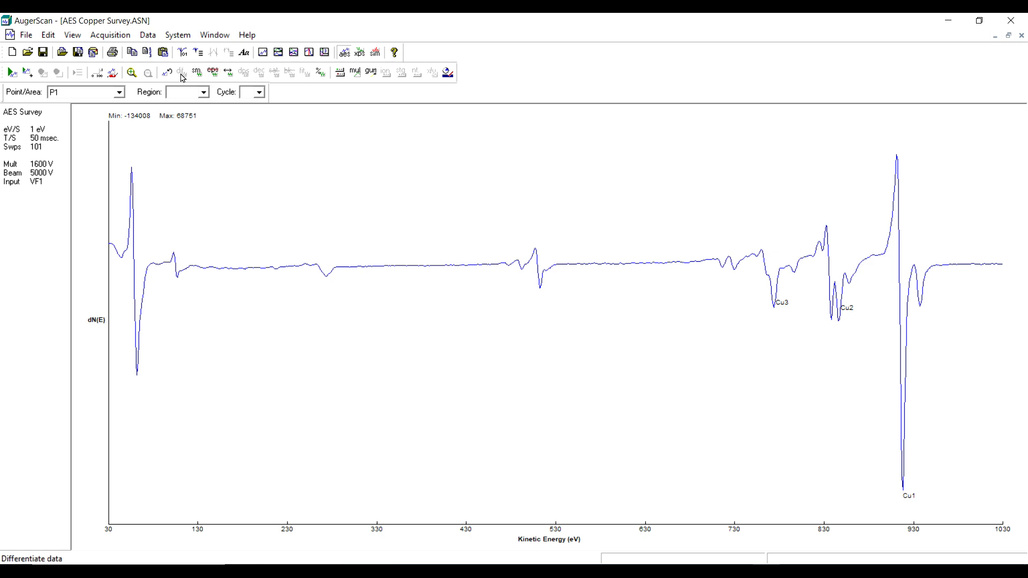
# Zoom in twice on the middle of the survey, starting with about 410–630 eV, and restore the full graph.
pyautogui.click(73, 39)
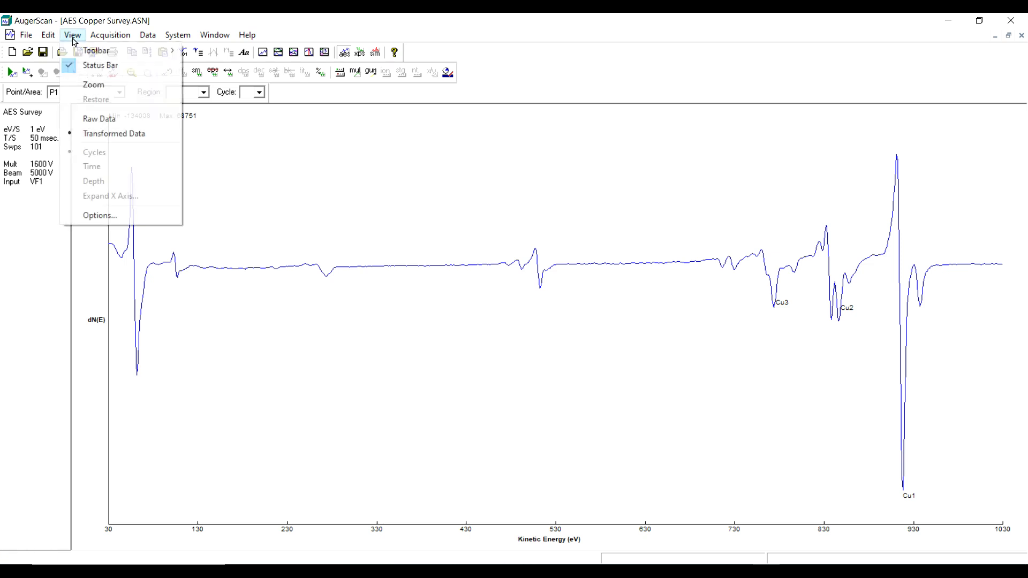
pyautogui.click(88, 85)
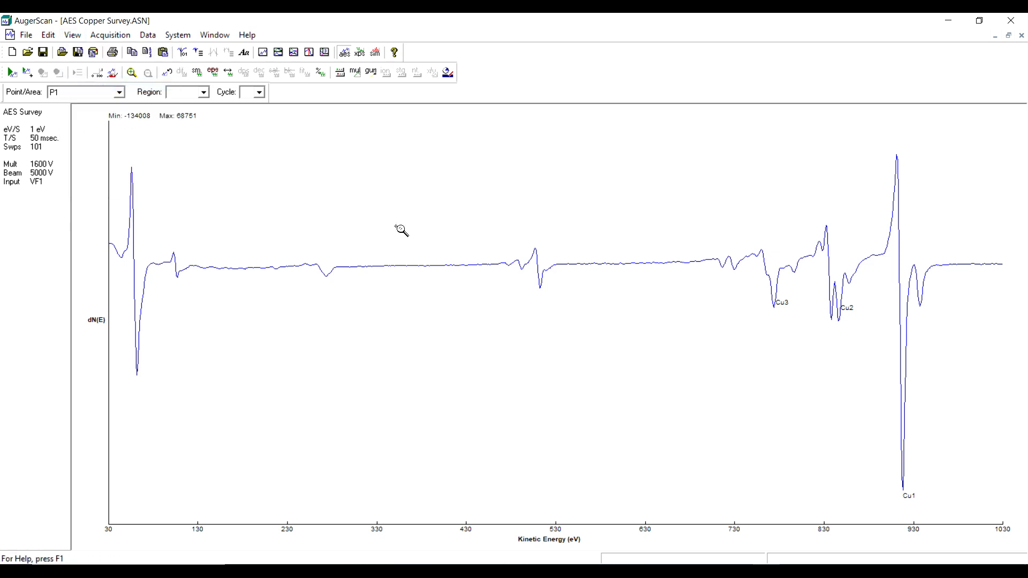
pyautogui.moveTo(448, 138); pyautogui.dragTo(643, 447)
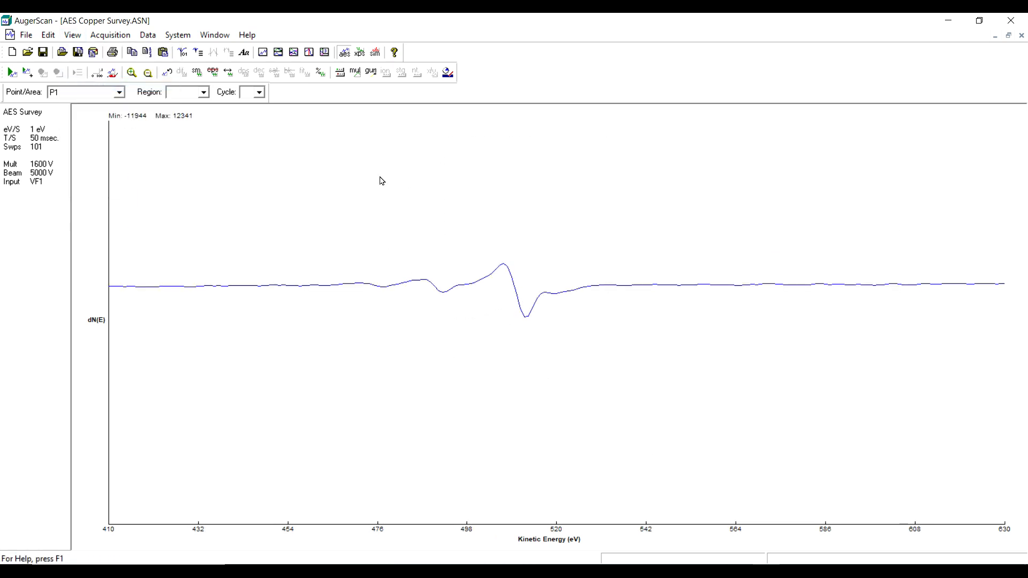
pyautogui.click(73, 36)
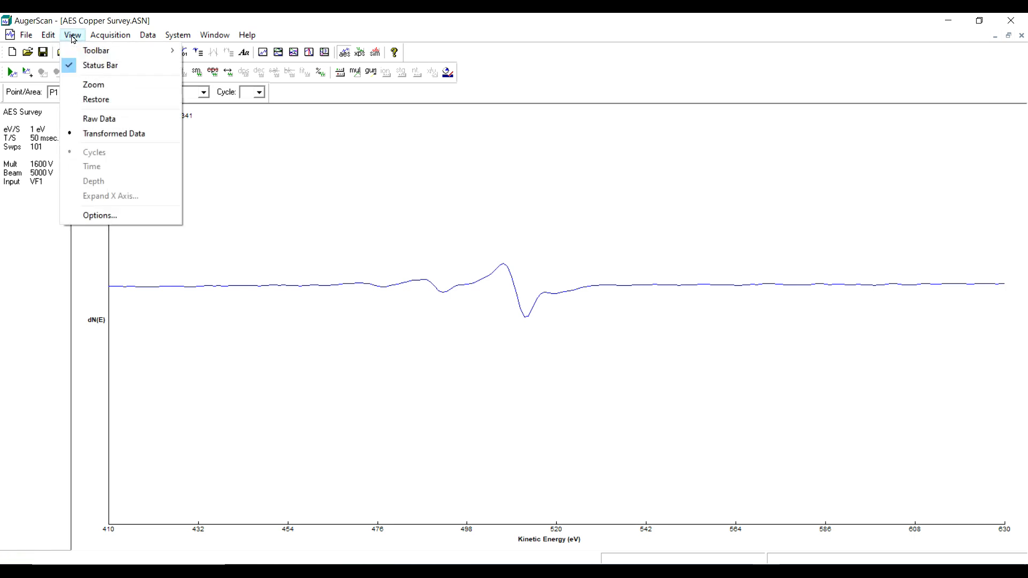
pyautogui.click(94, 85)
pyautogui.moveTo(396, 215); pyautogui.dragTo(591, 355)
pyautogui.click(70, 40)
pyautogui.click(92, 99)
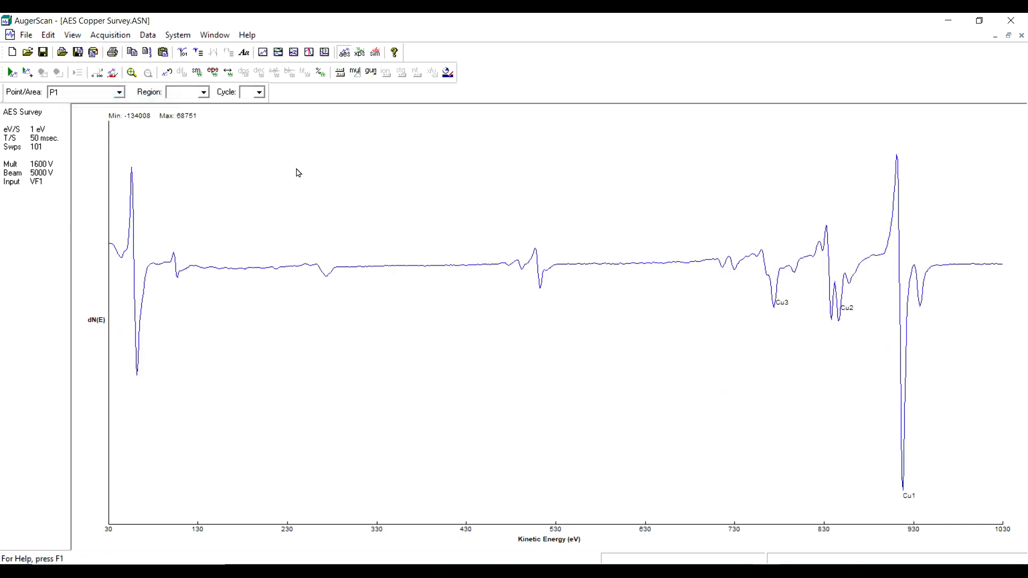
# Display the copper survey's raw data and switch back to its transformed data.
pyautogui.click(73, 38)
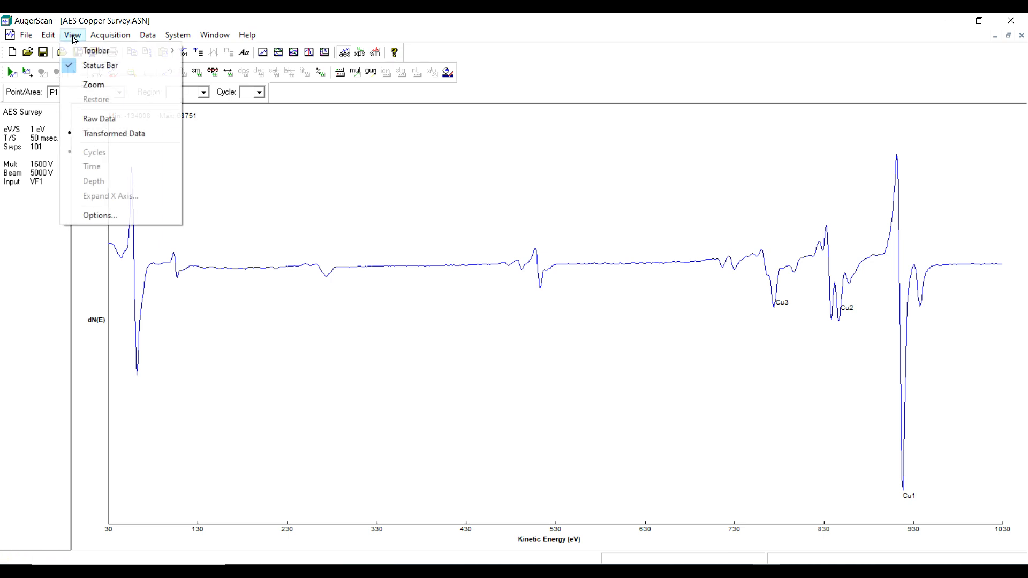
pyautogui.click(102, 124)
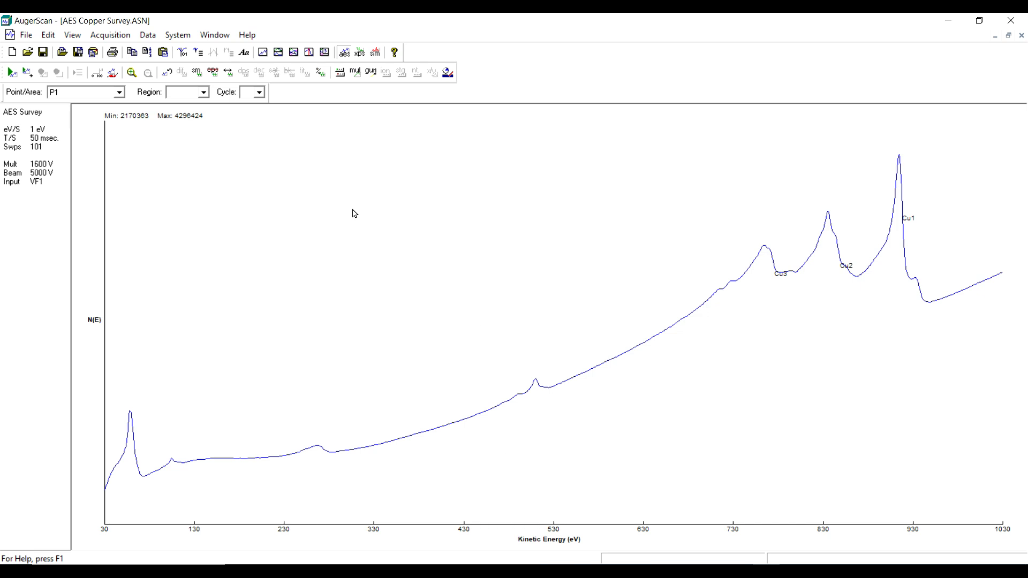
pyautogui.click(74, 39)
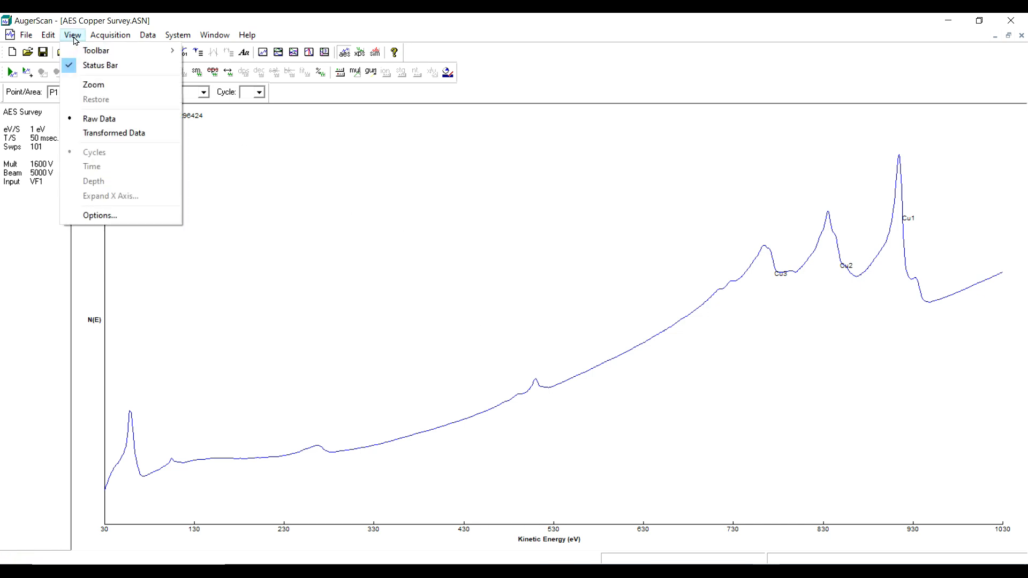
pyautogui.click(109, 134)
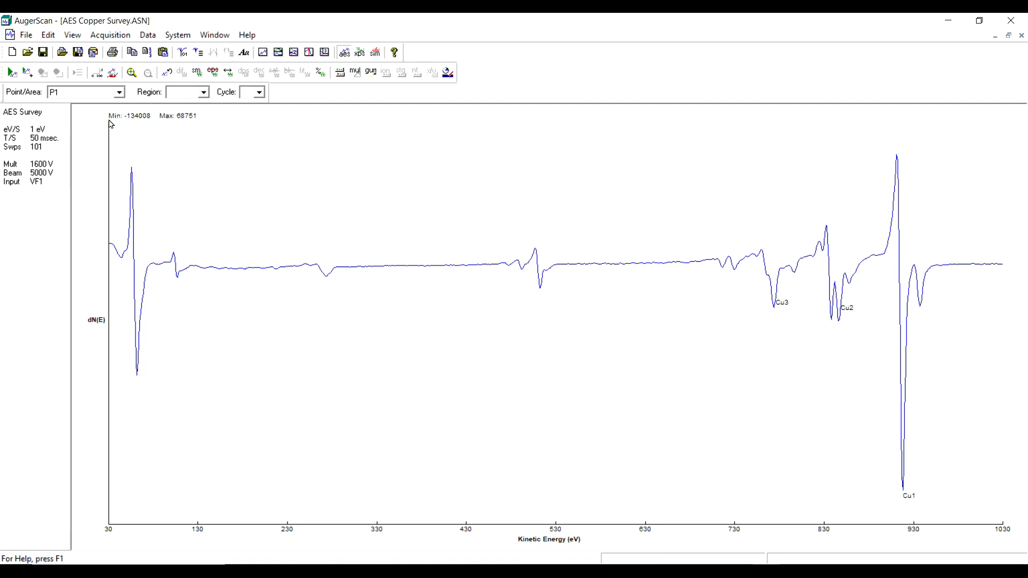
# Tile the open windows horizontally and maximize the Auger Profile.ASN:1 depth profile window.
pyautogui.click(73, 36)
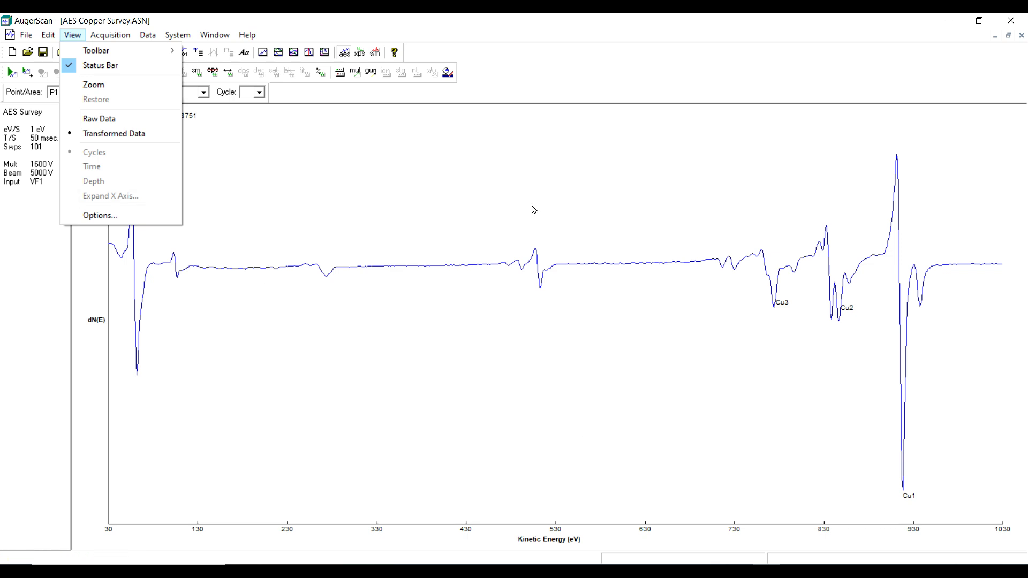
pyautogui.moveTo(219, 39)
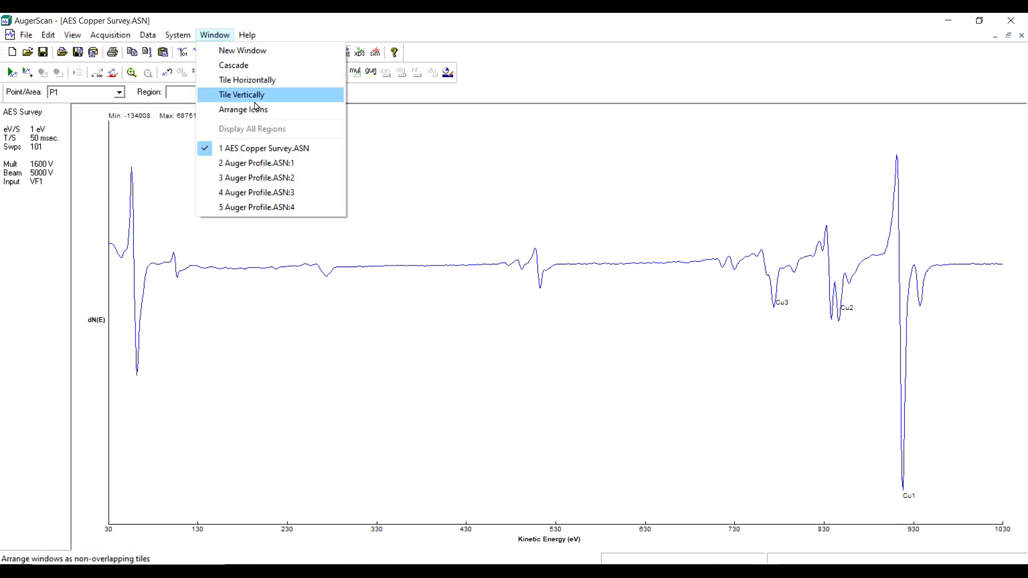
pyautogui.click(256, 85)
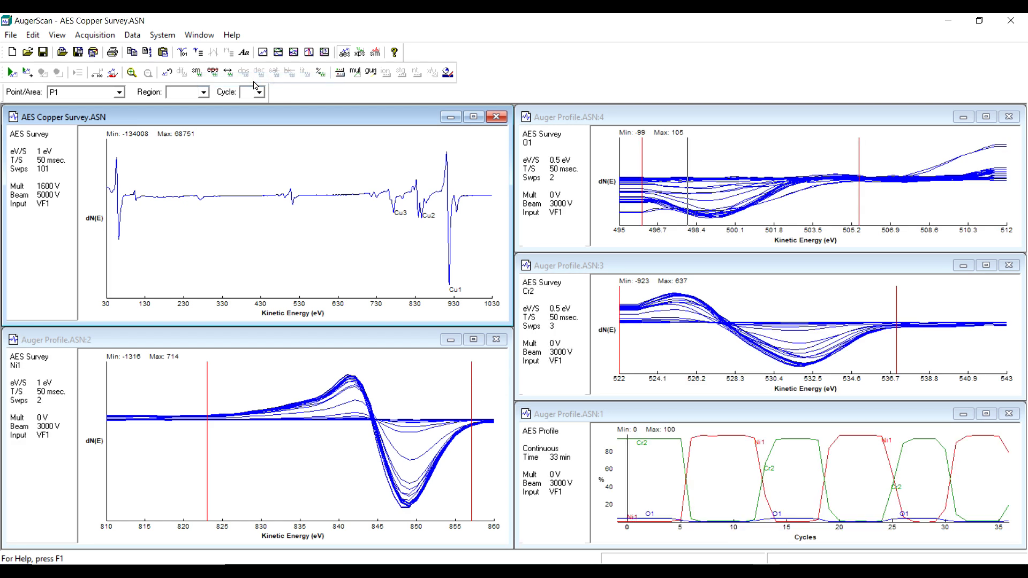
pyautogui.click(771, 417)
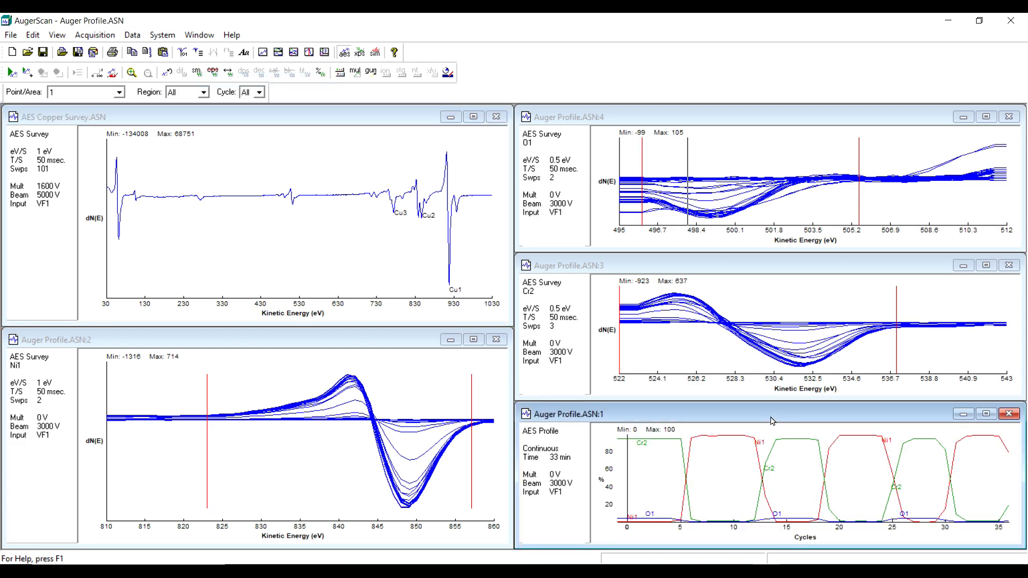
pyautogui.click(986, 414)
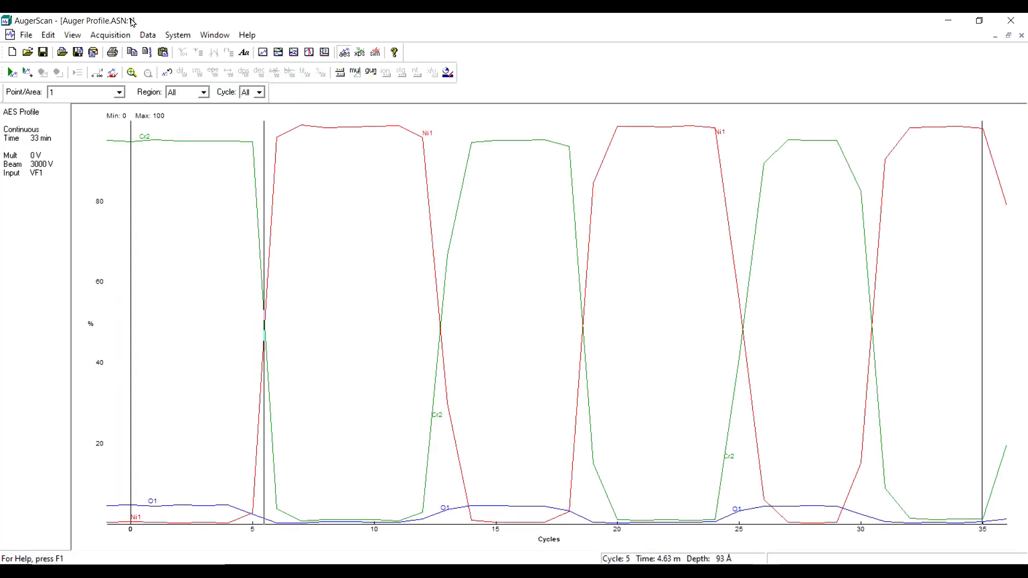
# Switch the depth profile's x-axis to time and then to depth.
pyautogui.click(72, 35)
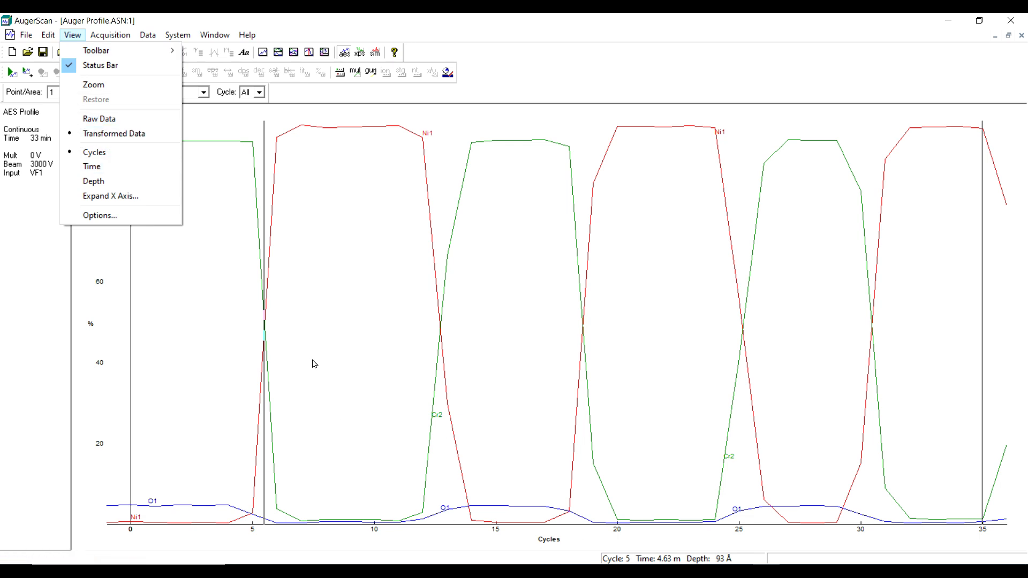
pyautogui.click(109, 168)
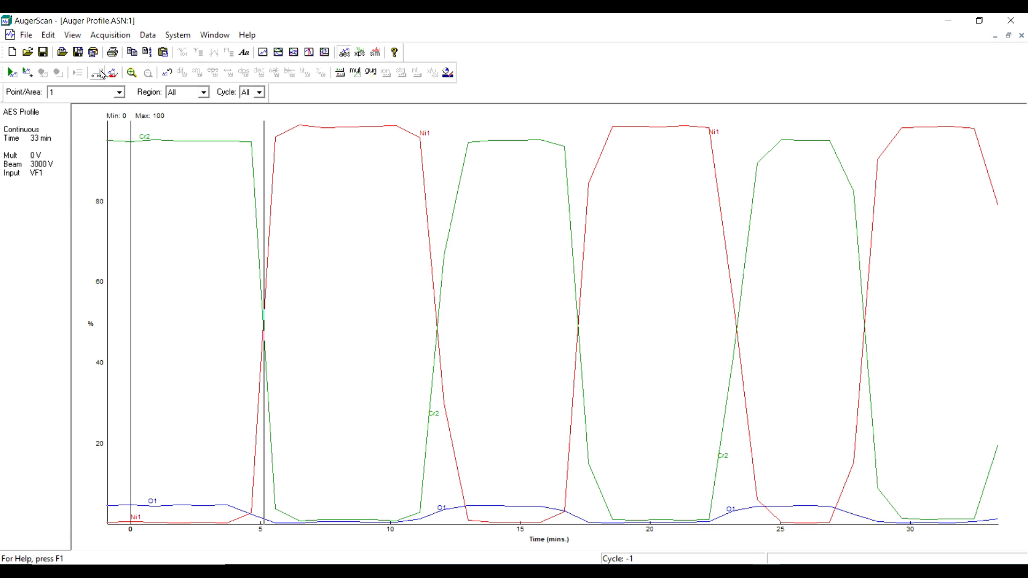
pyautogui.click(73, 35)
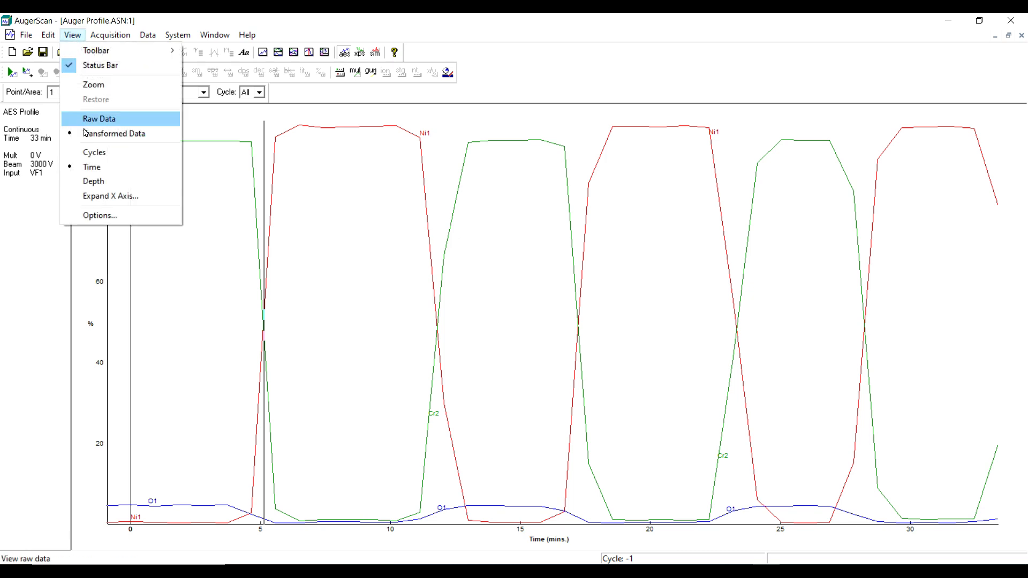
pyautogui.click(97, 181)
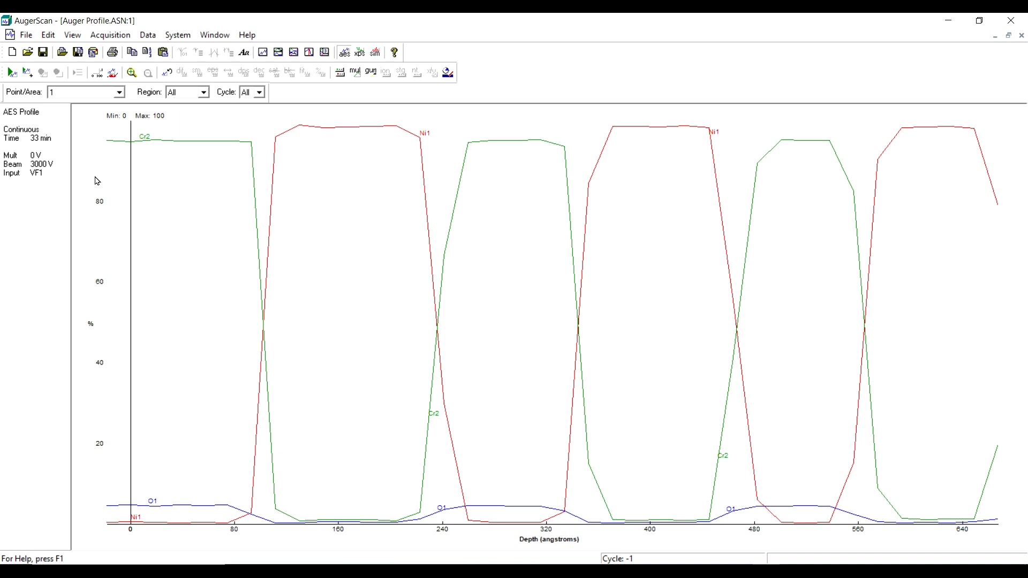
pyautogui.moveTo(108, 185)
pyautogui.mouseDown()
pyautogui.moveTo(221, 245)
pyautogui.moveTo(215, 233)
pyautogui.moveTo(609, 401)
pyautogui.moveTo(912, 496)
pyautogui.moveTo(225, 128)
pyautogui.mouseUp()
# Expand the depth profile's x-axis to a time of 60 minutes.
pyautogui.click(74, 36)
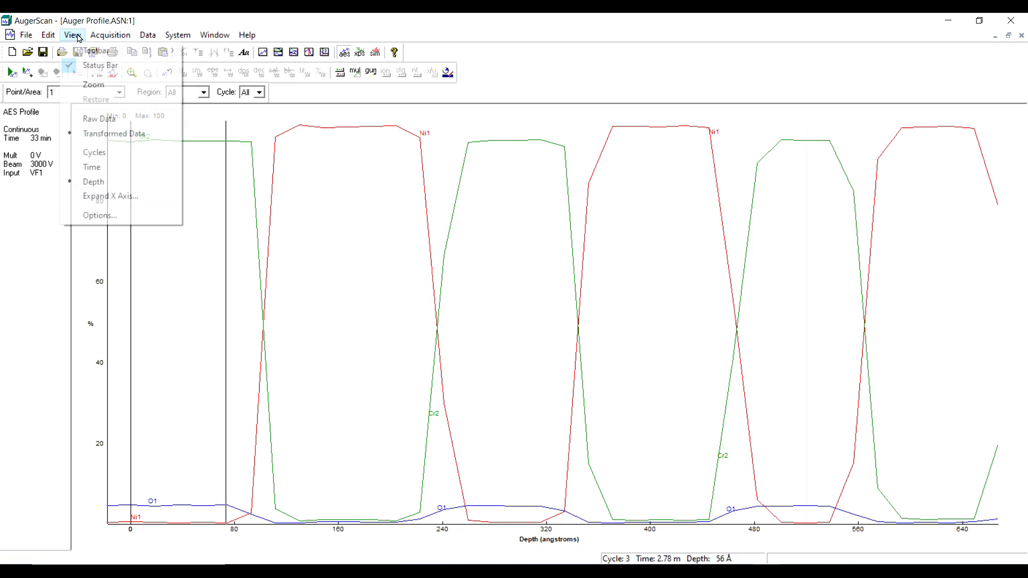
pyautogui.click(119, 196)
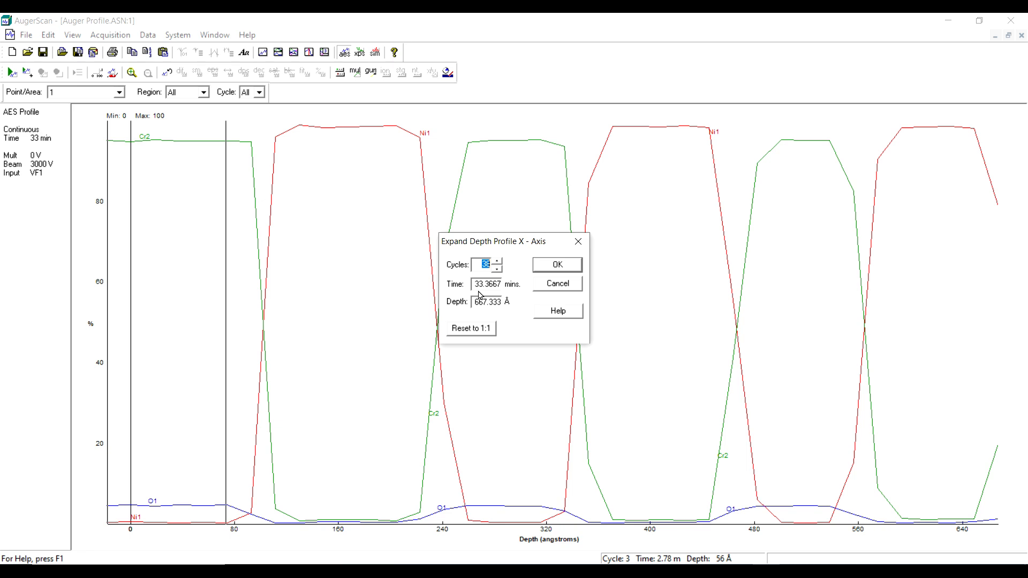
pyautogui.moveTo(476, 289); pyautogui.dragTo(517, 278)
pyautogui.write('60')
pyautogui.click(572, 265)
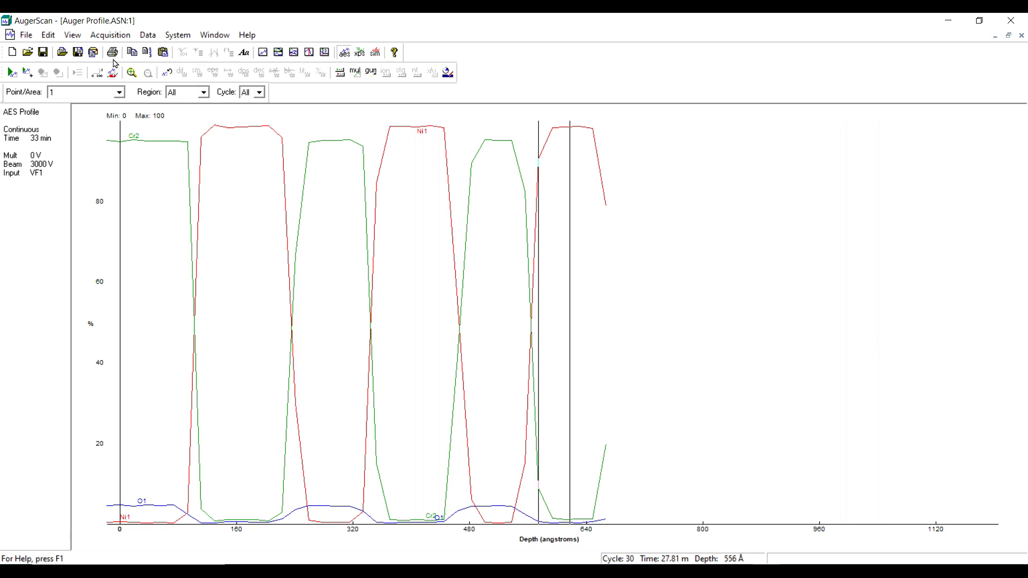
# Reset the depth profile's x-axis expansion to 1:1.
pyautogui.click(74, 36)
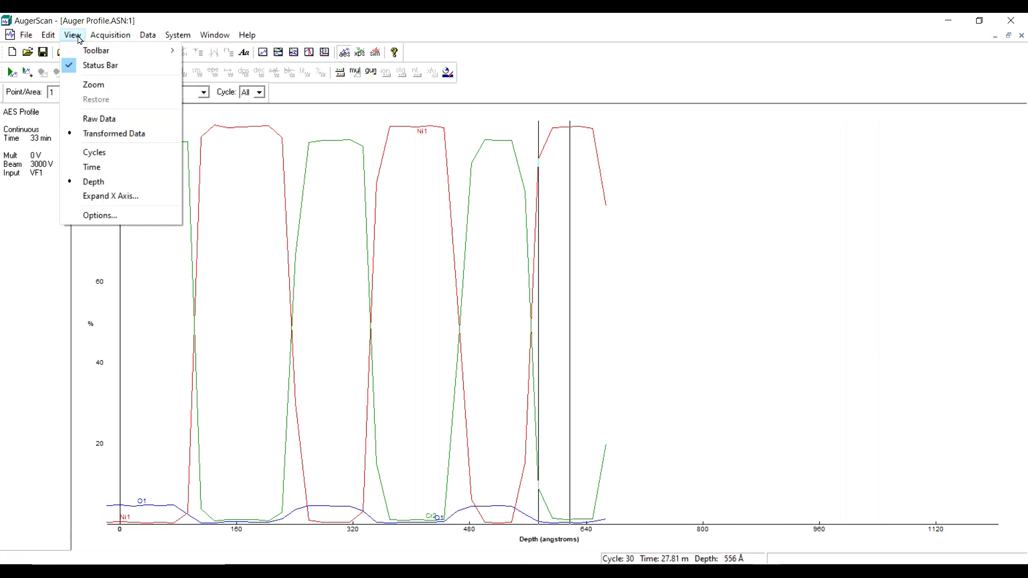
pyautogui.click(106, 197)
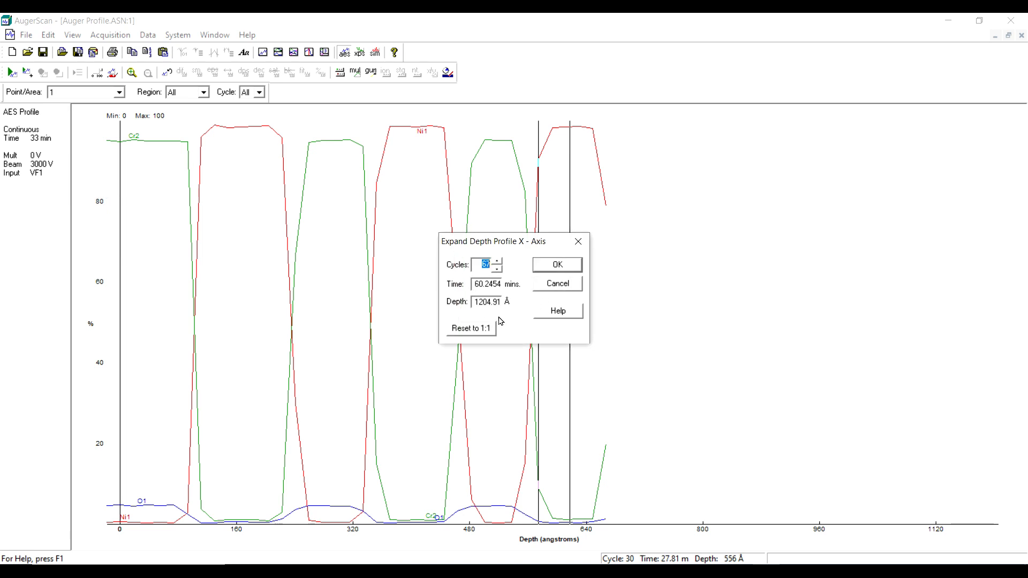
pyautogui.click(486, 330)
pyautogui.click(559, 267)
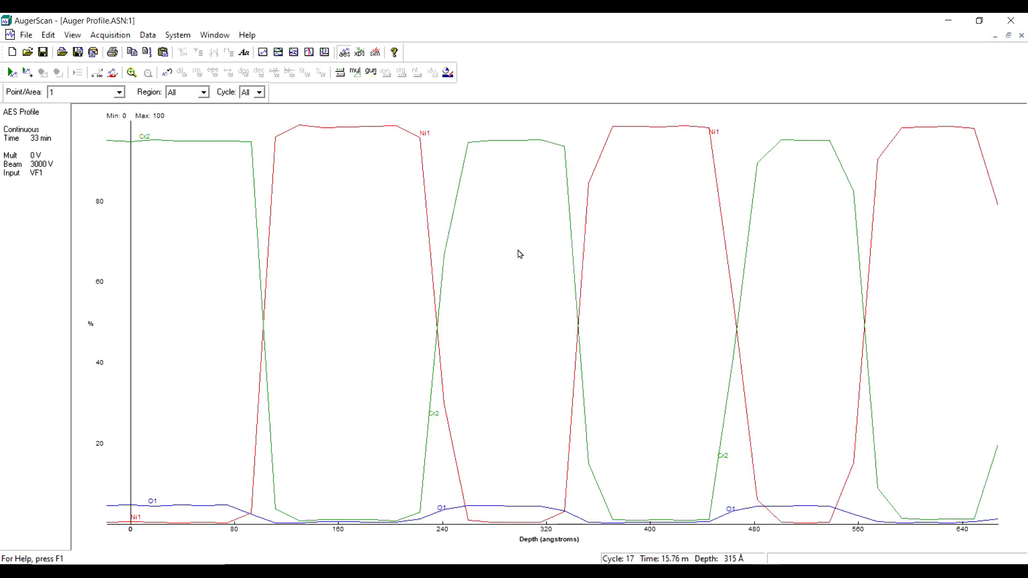
# In the view options, review the General settings and turn off displaying atomic concentration on markers.
pyautogui.click(72, 35)
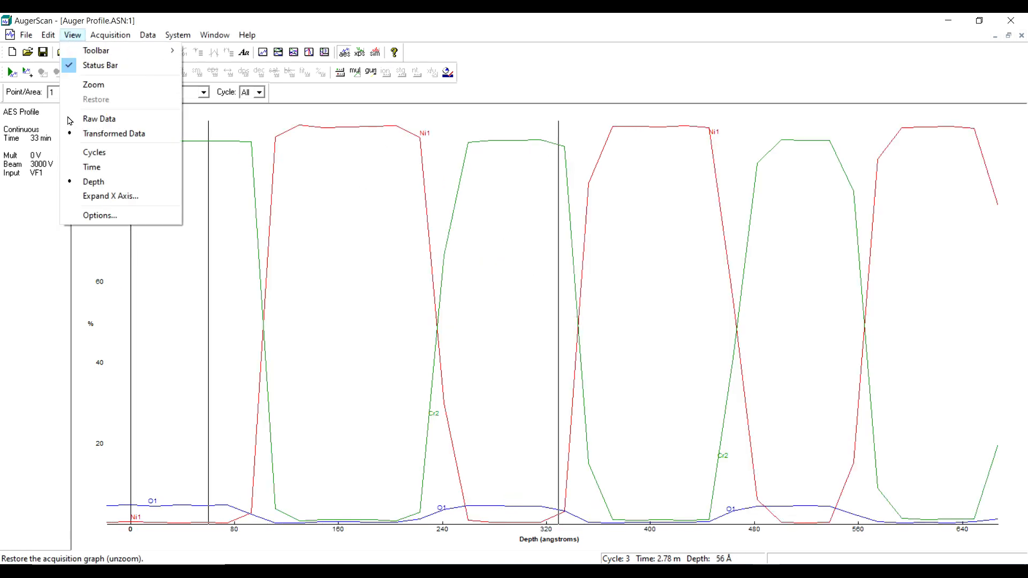
pyautogui.click(95, 216)
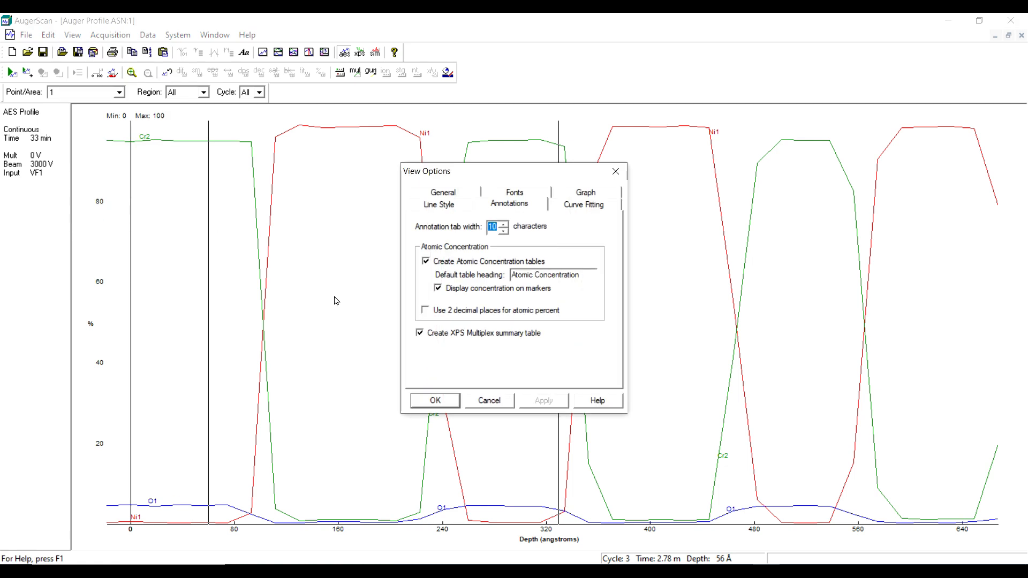
pyautogui.click(456, 196)
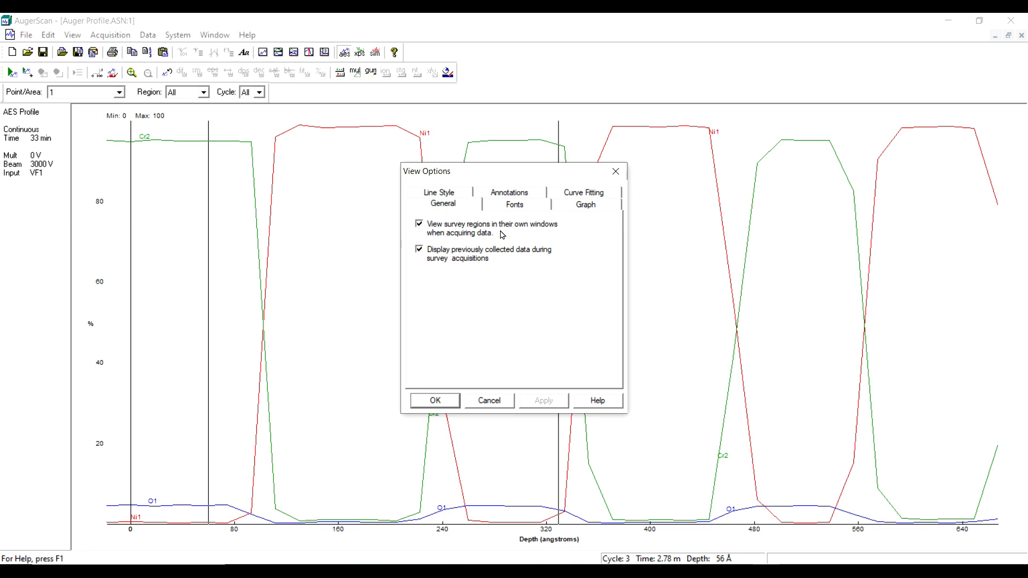
pyautogui.click(496, 194)
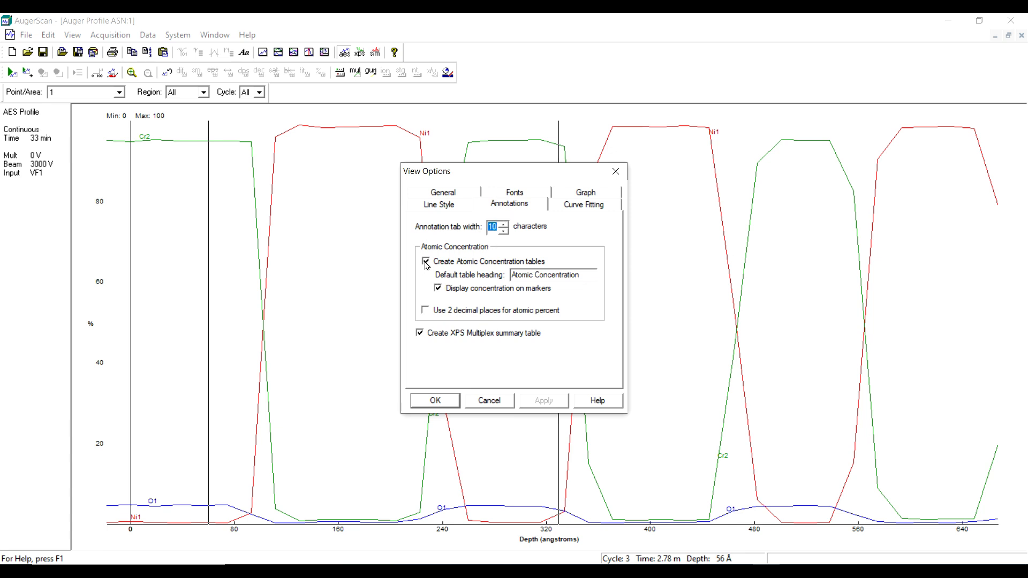
pyautogui.click(439, 289)
# Set the font size of the graph axis labels to 10.
pyautogui.click(513, 195)
pyautogui.click(517, 239)
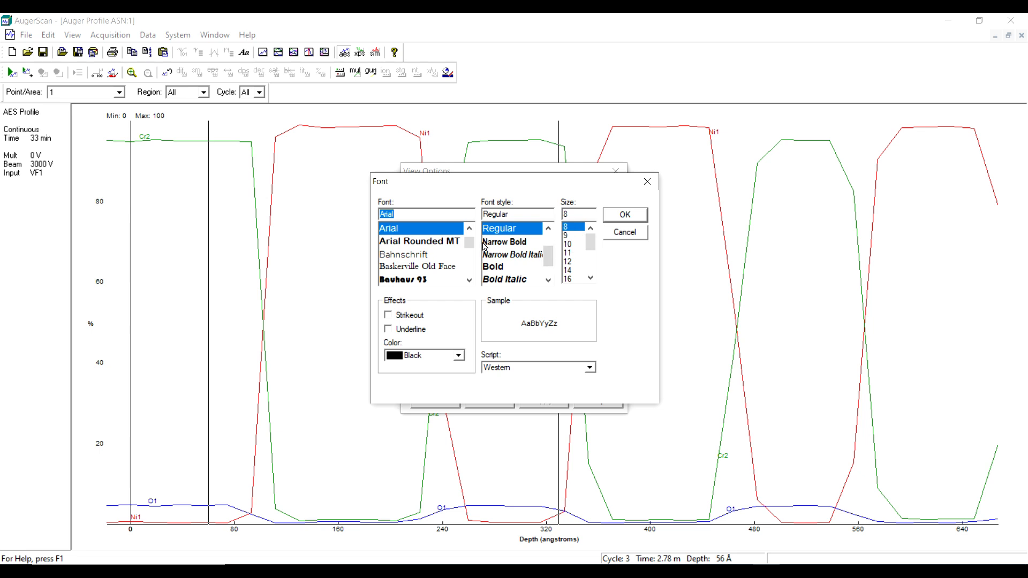
pyautogui.click(574, 245)
pyautogui.click(625, 219)
# Set the font size of the graph axis titles to 12.
pyautogui.click(526, 203)
pyautogui.click(465, 245)
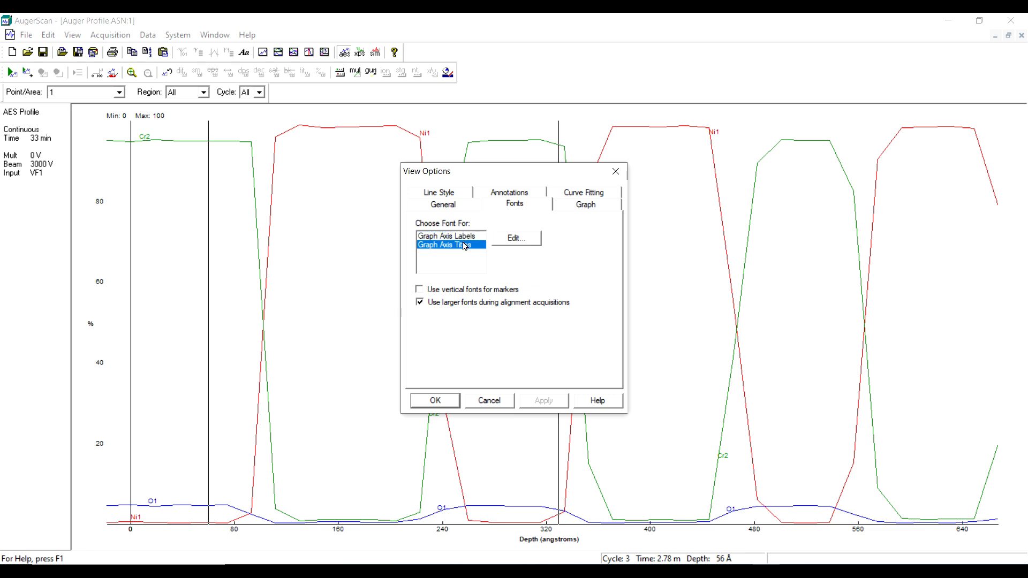
pyautogui.click(511, 239)
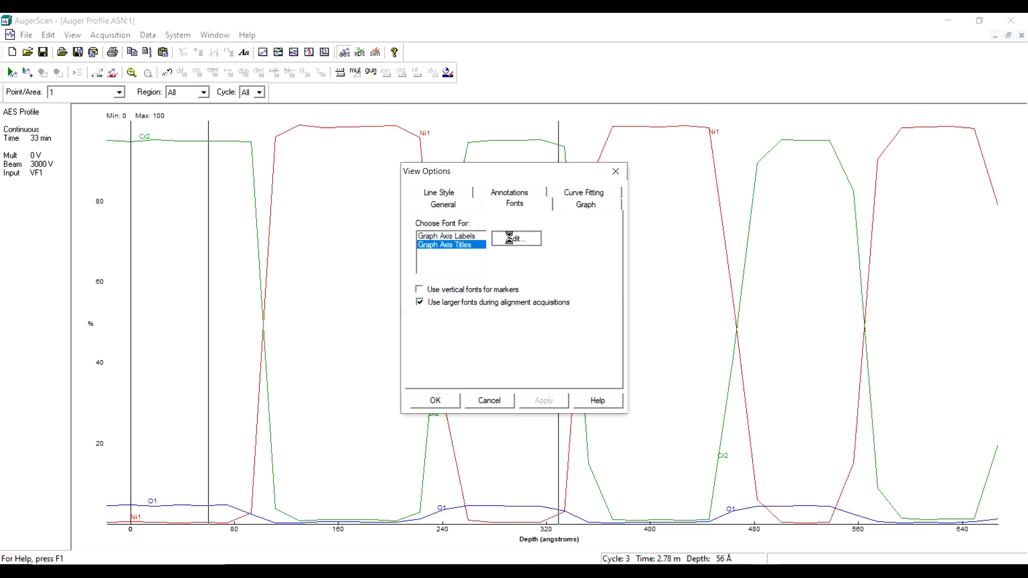
pyautogui.click(568, 261)
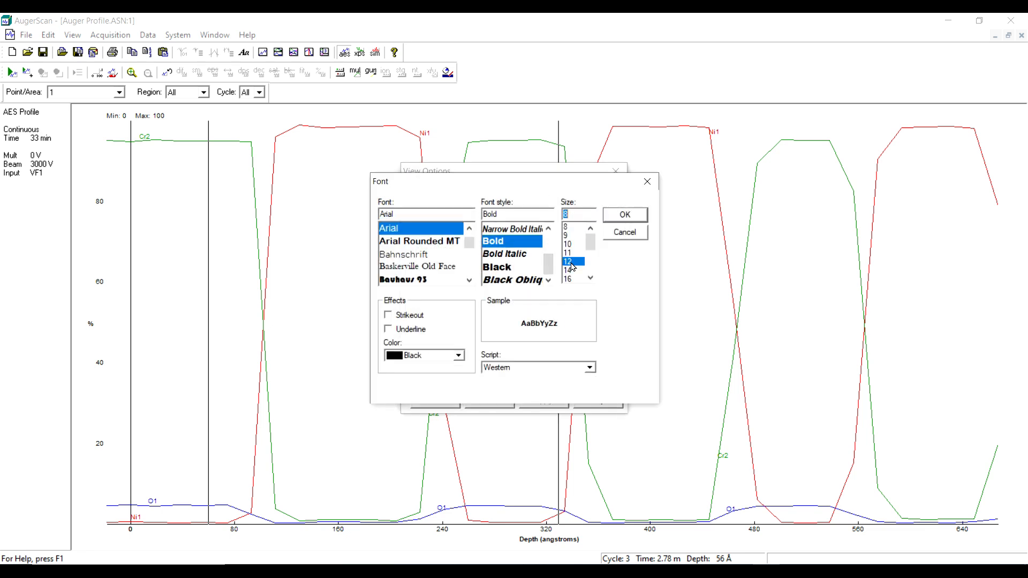
pyautogui.click(623, 215)
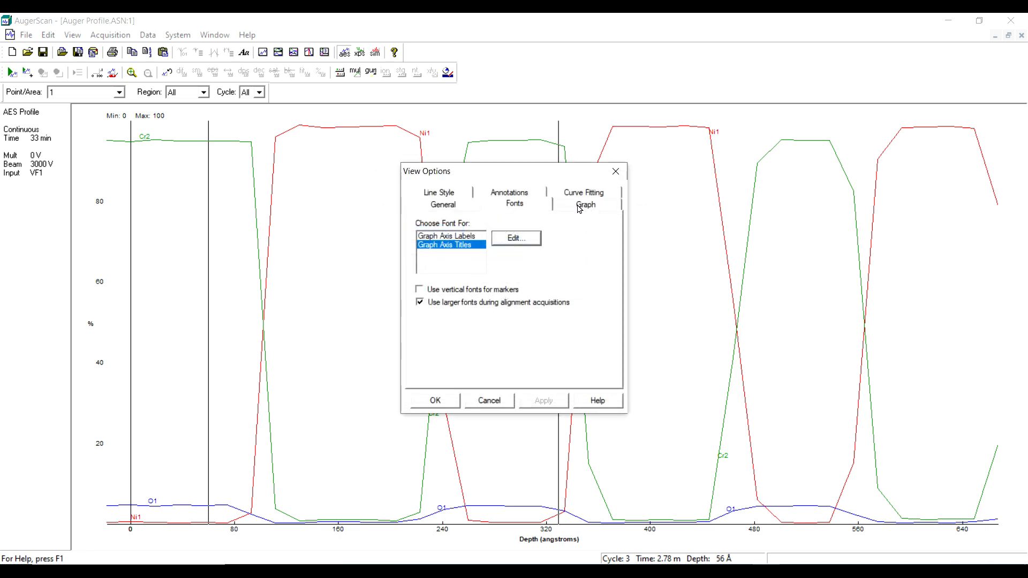
# Enable Show Grid for graphs and Zero Baseline for depth profiles, and accept the view options.
pyautogui.click(581, 205)
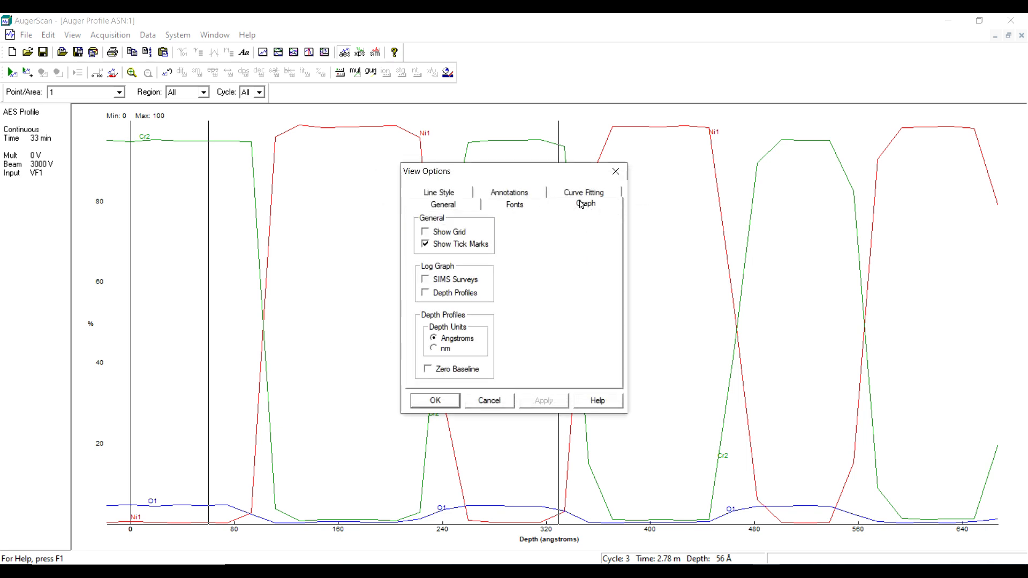
pyautogui.click(427, 233)
pyautogui.click(435, 401)
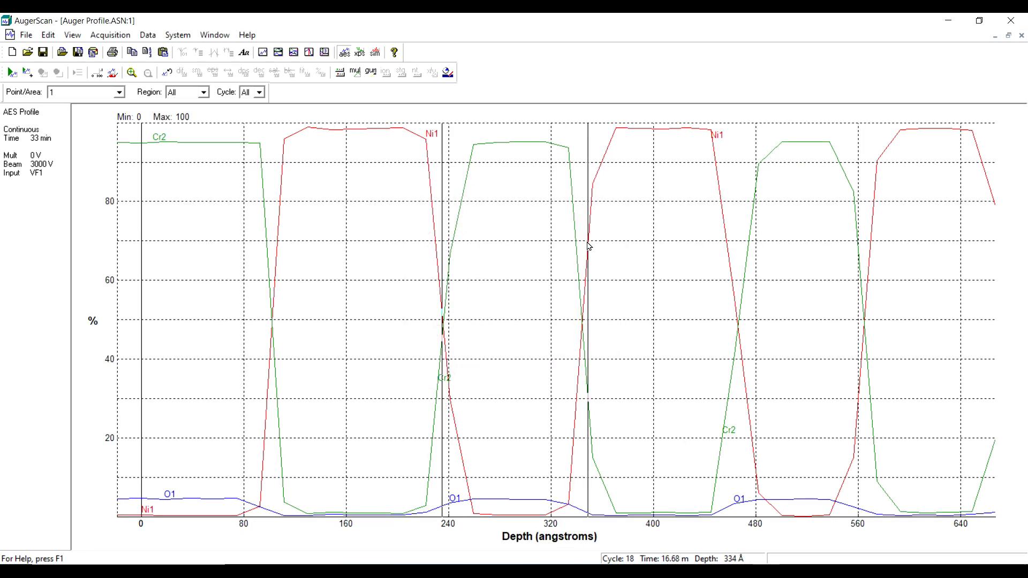
# Display all regions of the depth profile and maximize the AES Copper Survey.ASN window.
pyautogui.click(219, 34)
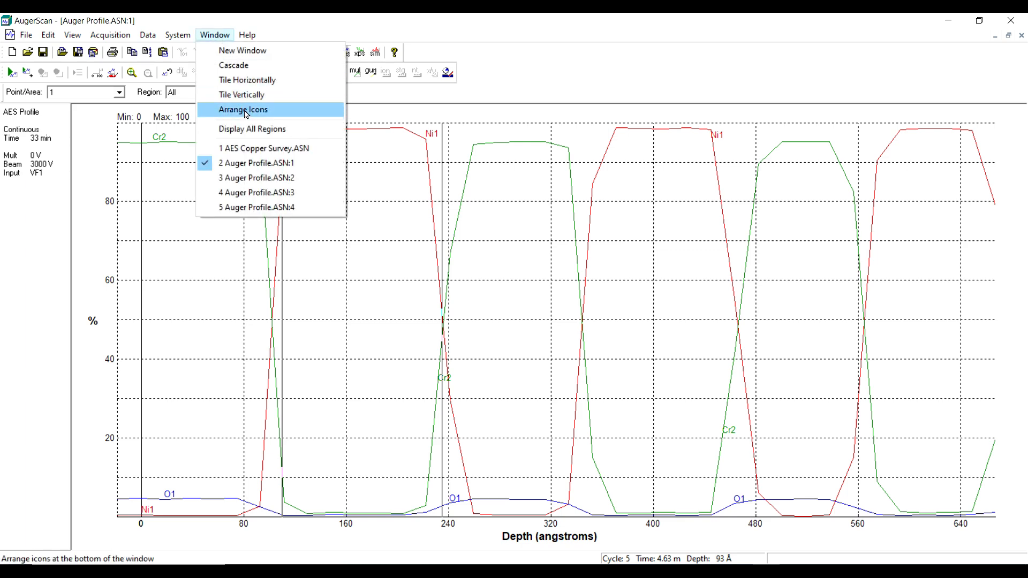
pyautogui.click(251, 129)
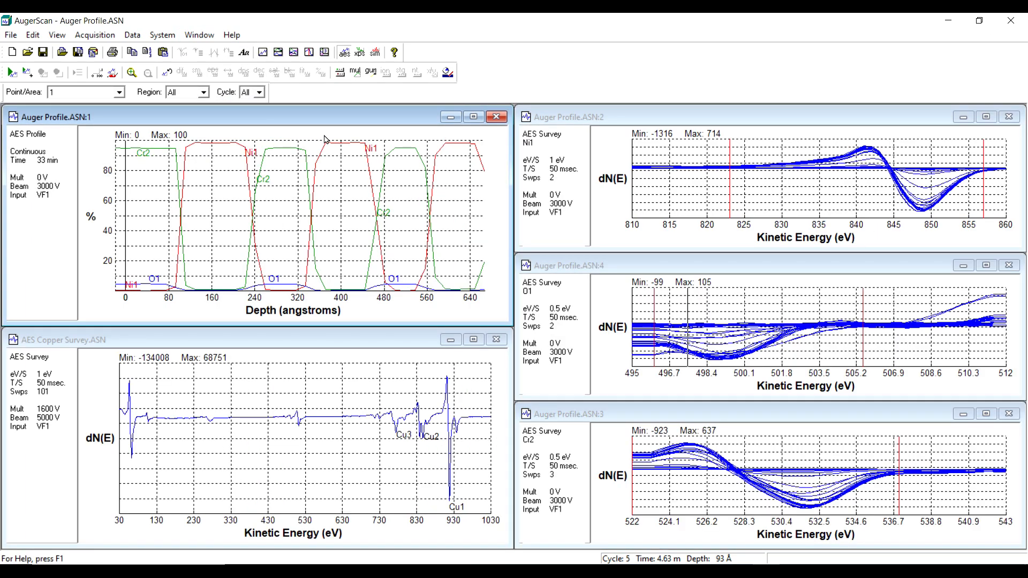
pyautogui.click(474, 339)
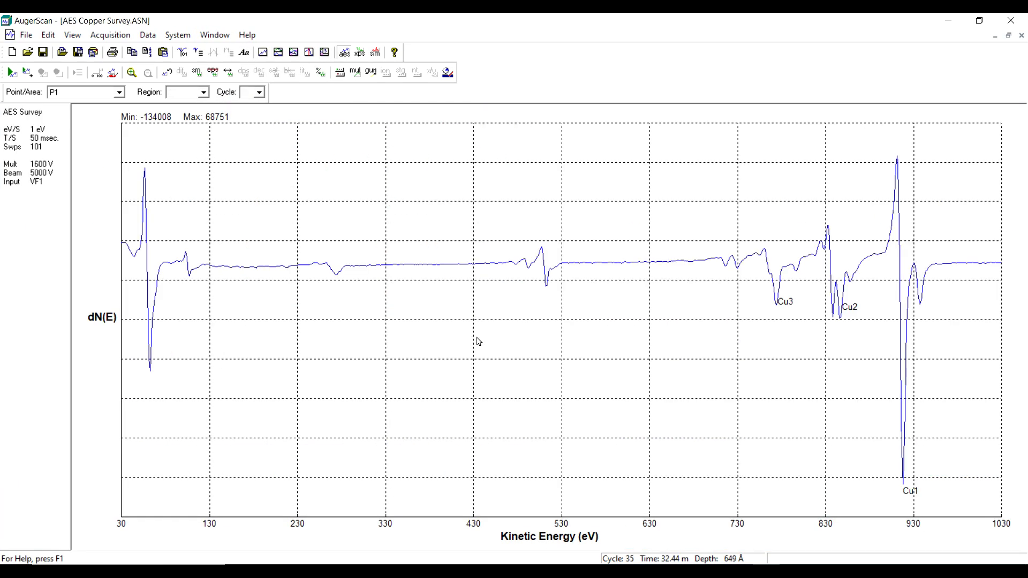
# In the view options' line styles, set the line type of the survey grid to solid.
pyautogui.click(75, 37)
pyautogui.click(110, 215)
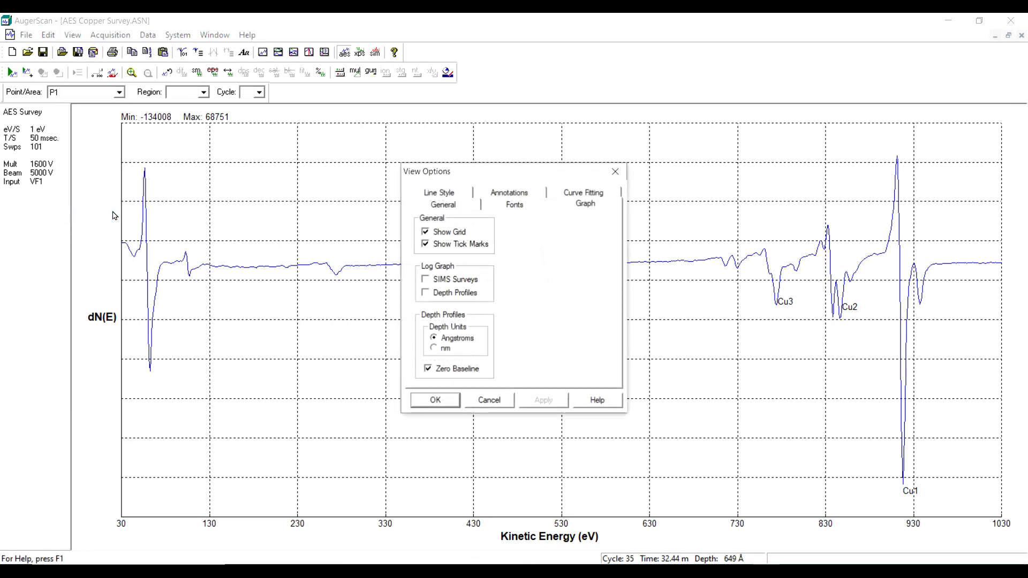
pyautogui.click(452, 193)
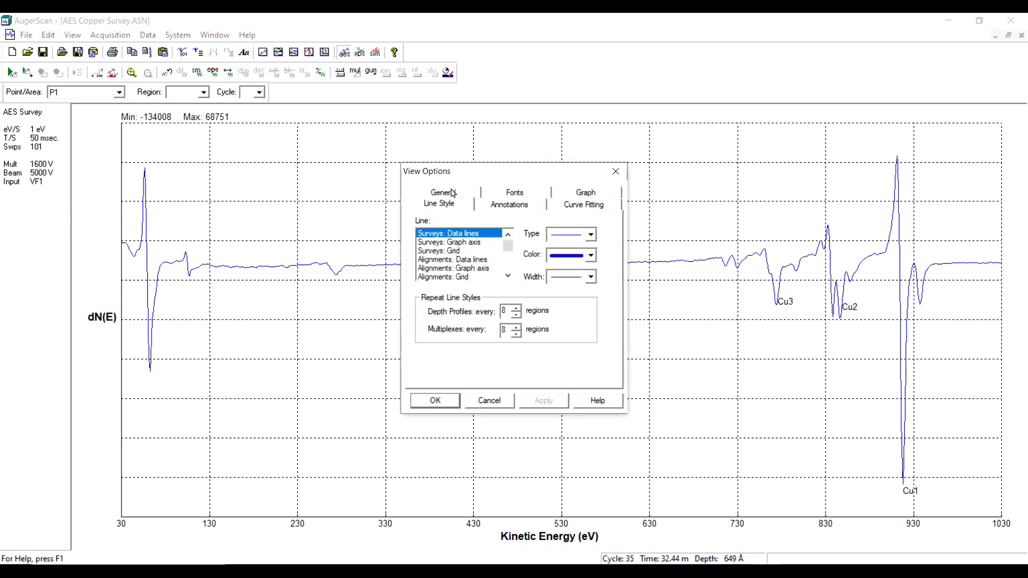
pyautogui.click(472, 242)
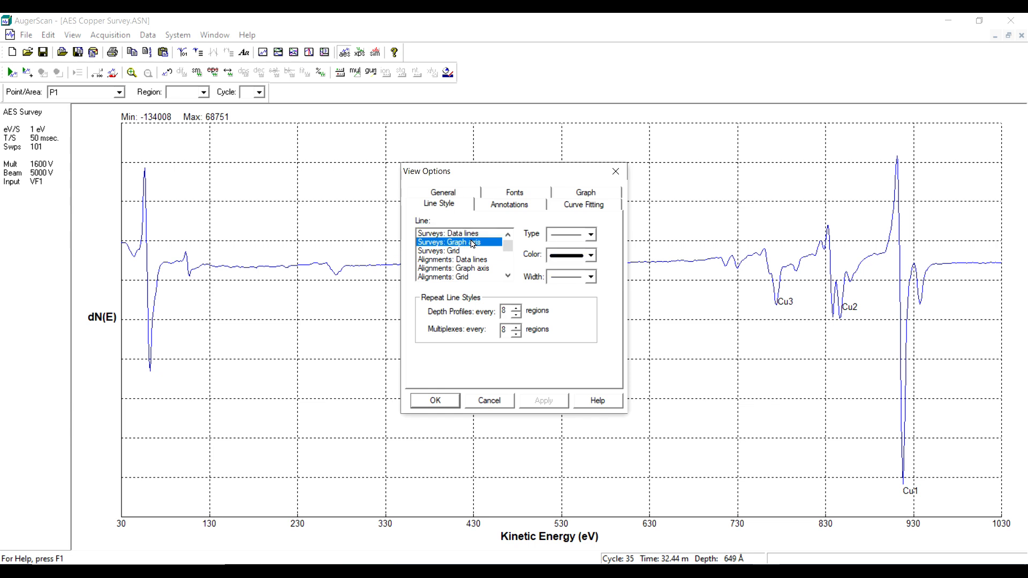
pyautogui.click(471, 250)
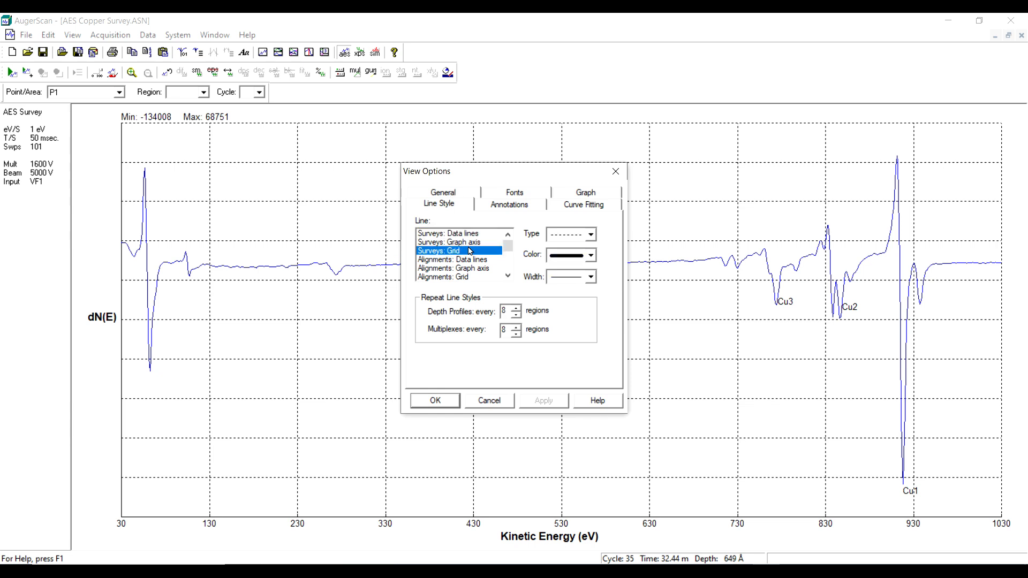
pyautogui.click(591, 236)
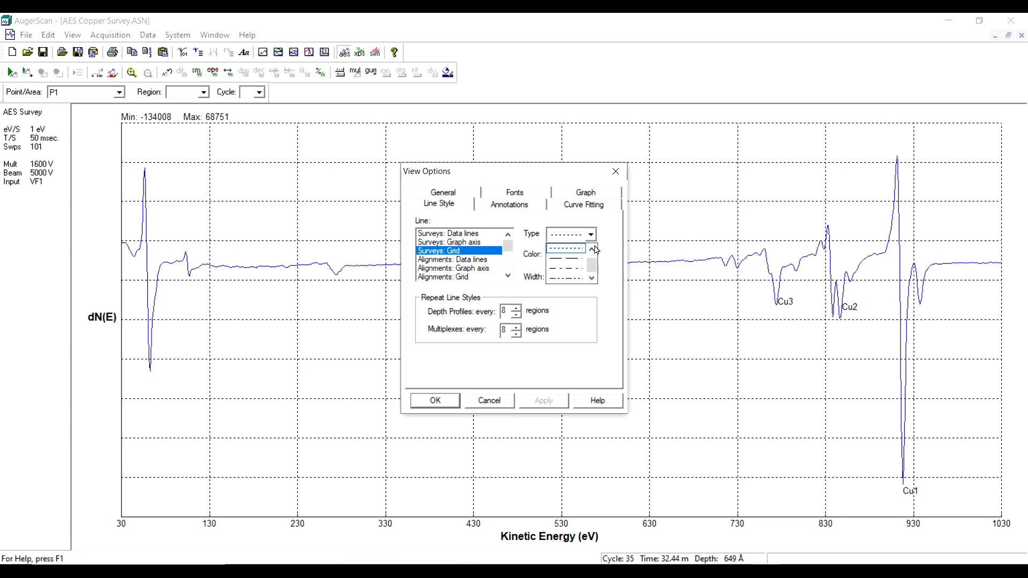
pyautogui.rightClick(594, 258)
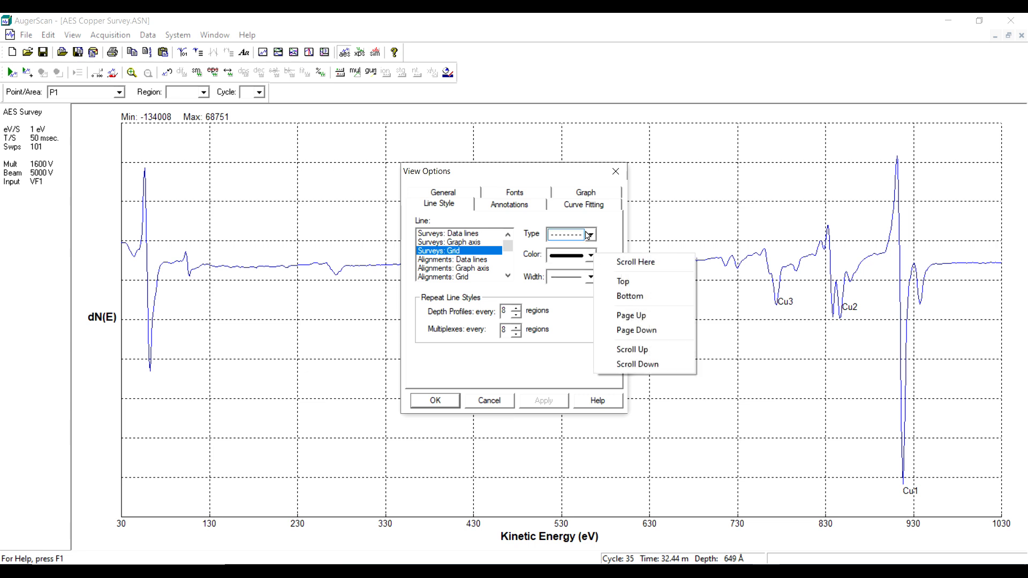
pyautogui.click(590, 239)
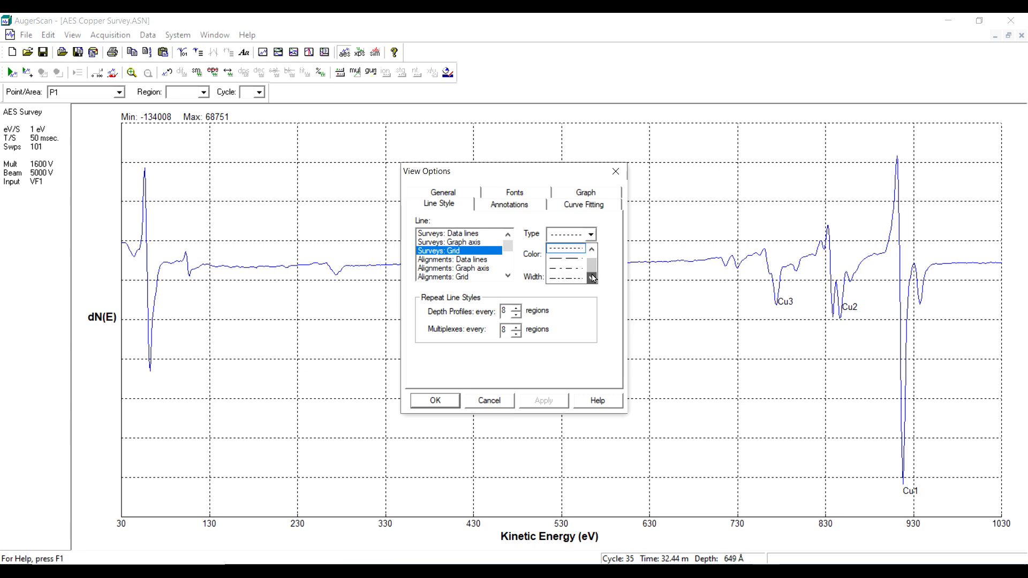
pyautogui.click(591, 250)
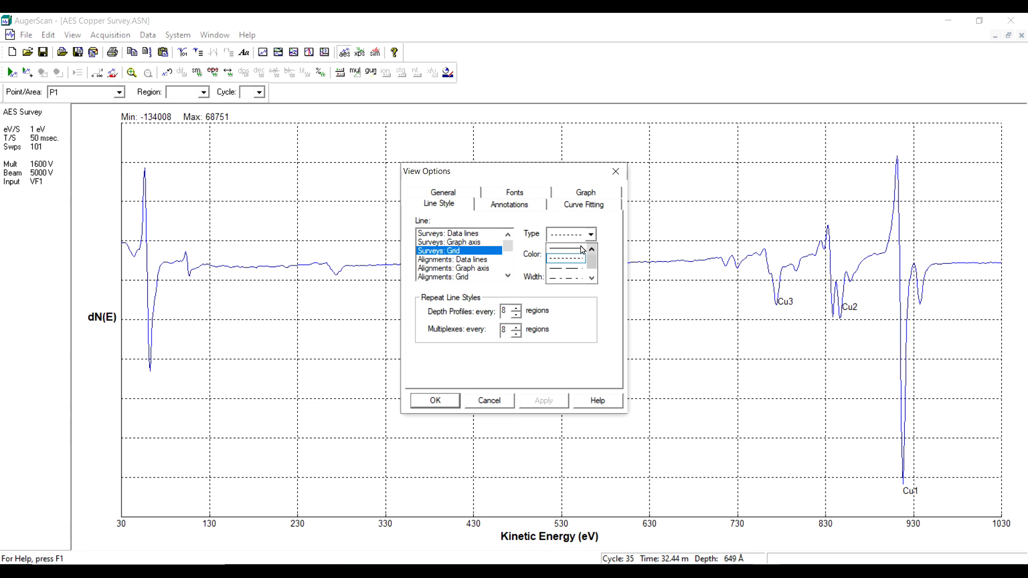
pyautogui.click(577, 252)
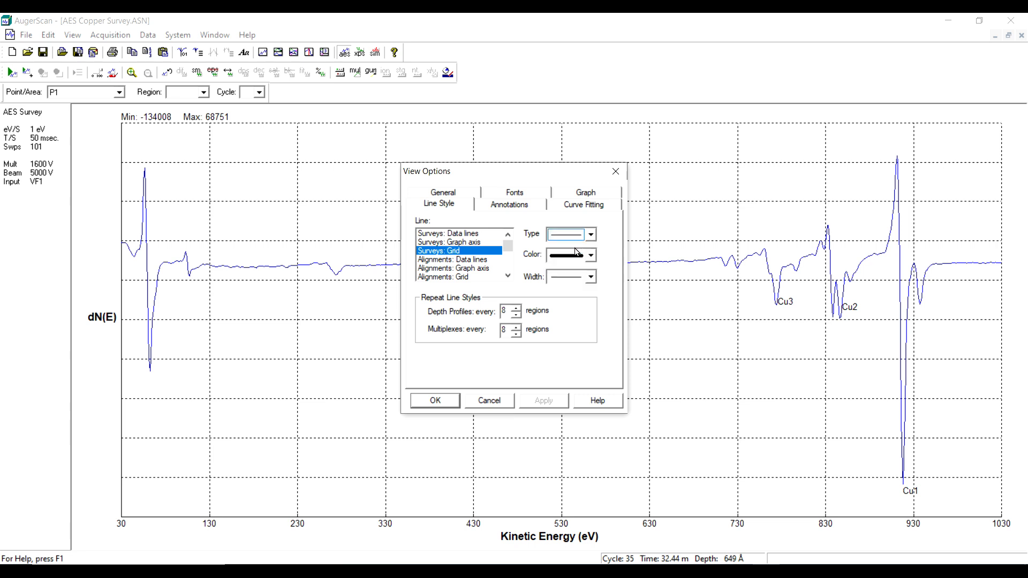
# Set the survey grid's line color to light gray, keep the thinnest width, and accept the view options.
pyautogui.click(593, 258)
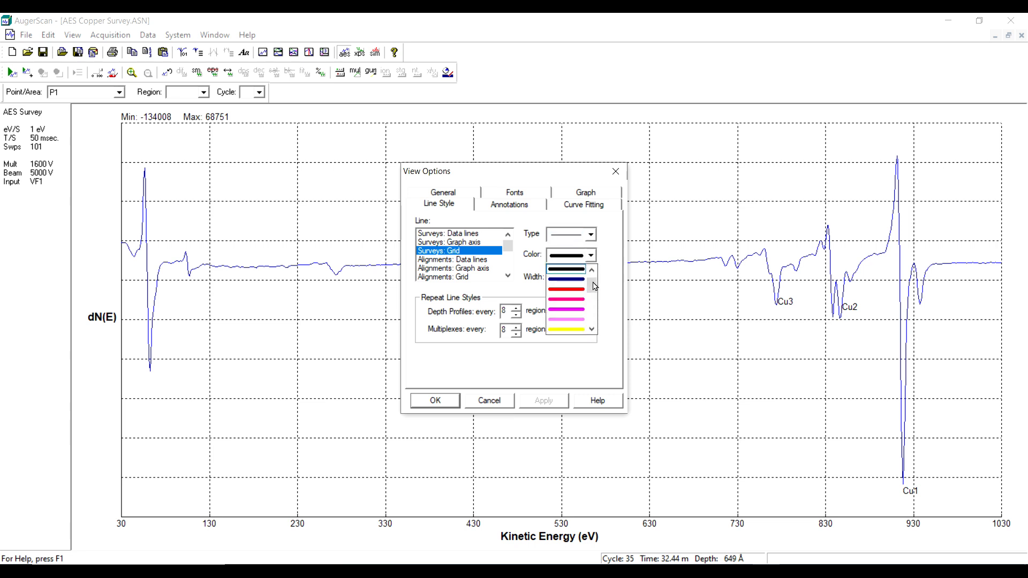
pyautogui.moveTo(594, 287); pyautogui.dragTo(592, 328)
pyautogui.click(577, 329)
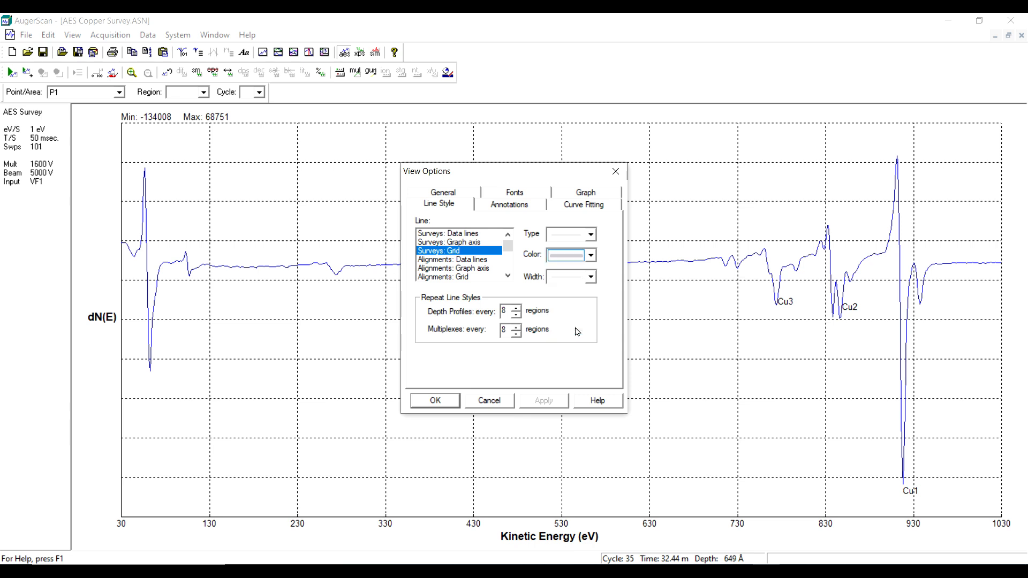
pyautogui.click(591, 277)
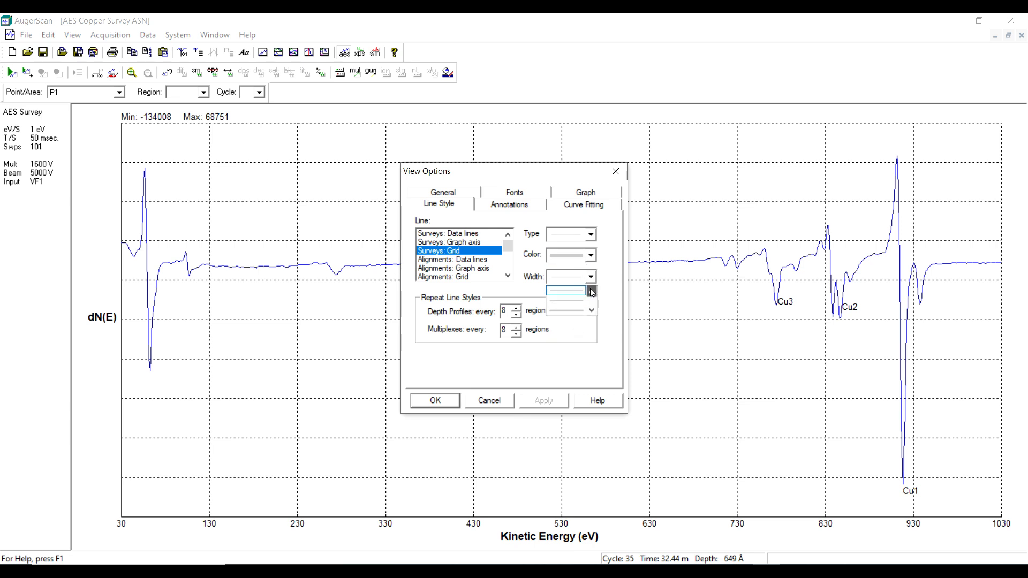
pyautogui.click(577, 293)
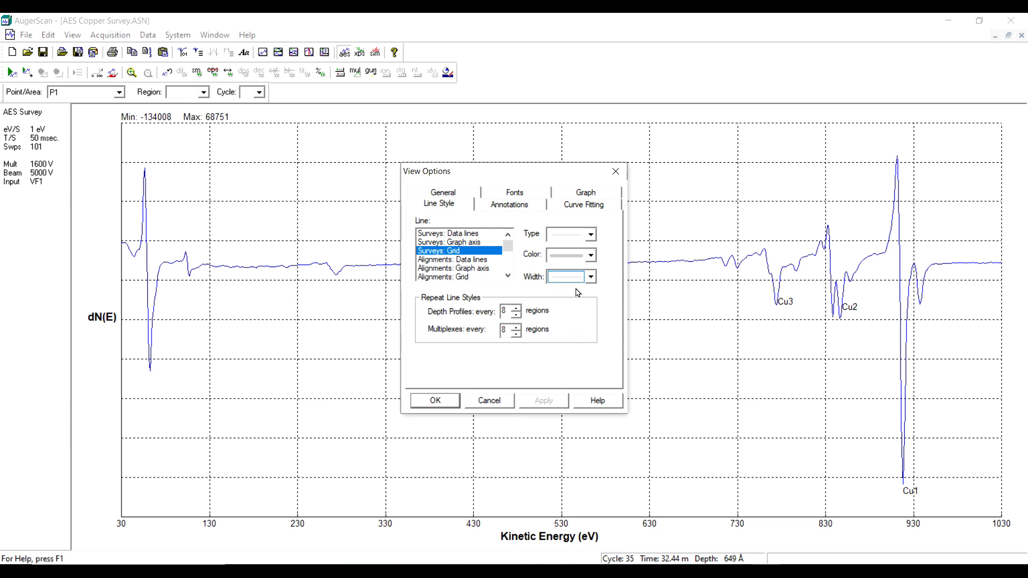
pyautogui.click(435, 400)
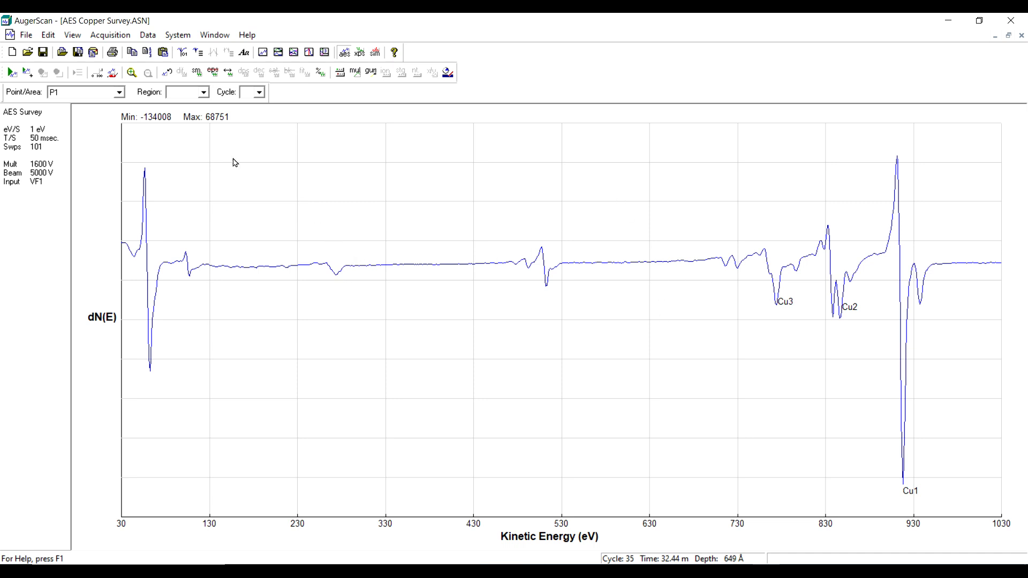
# Review the annotation settings in the view options and close them without making changes.
pyautogui.click(70, 35)
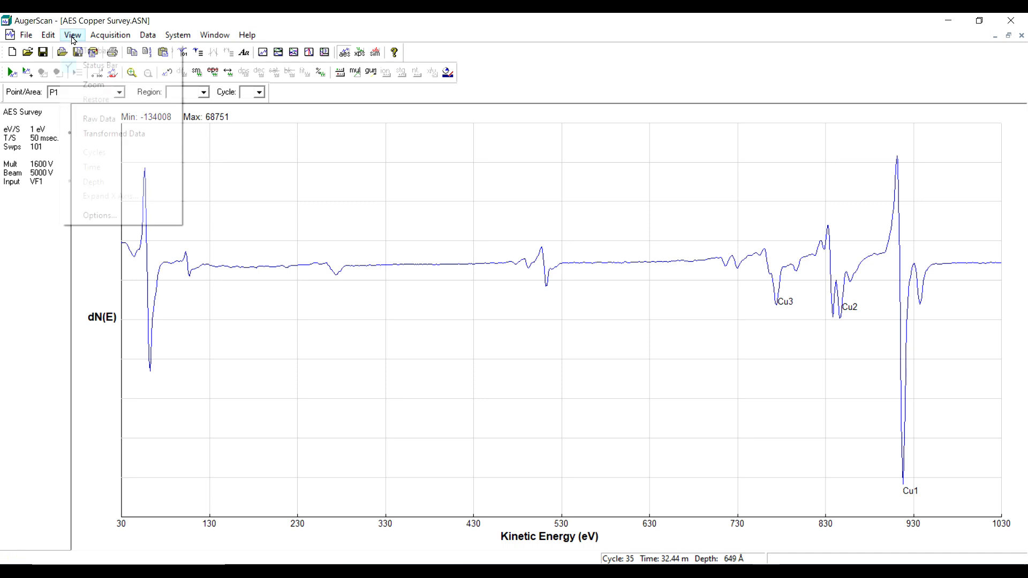
pyautogui.click(96, 216)
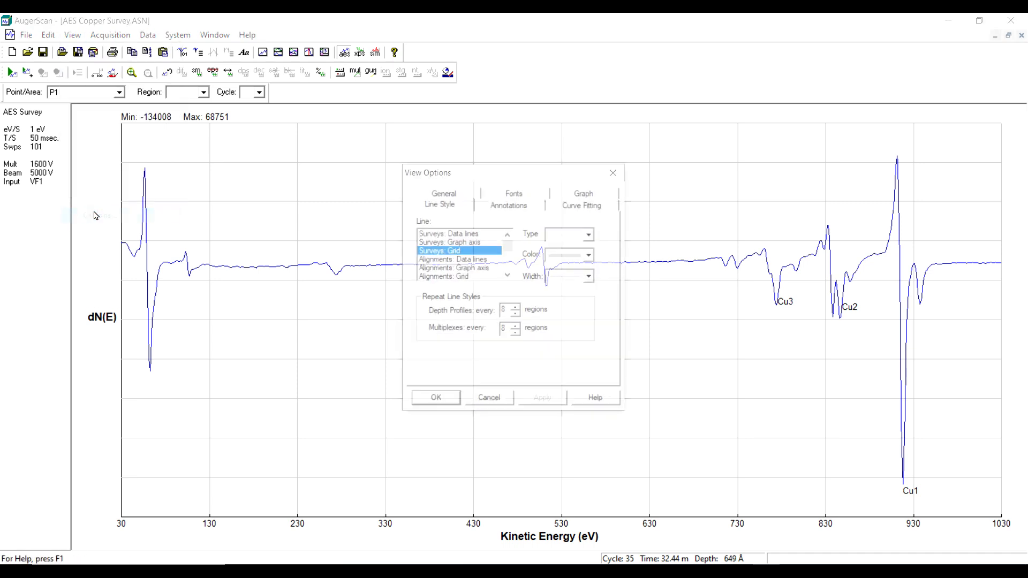
pyautogui.click(500, 208)
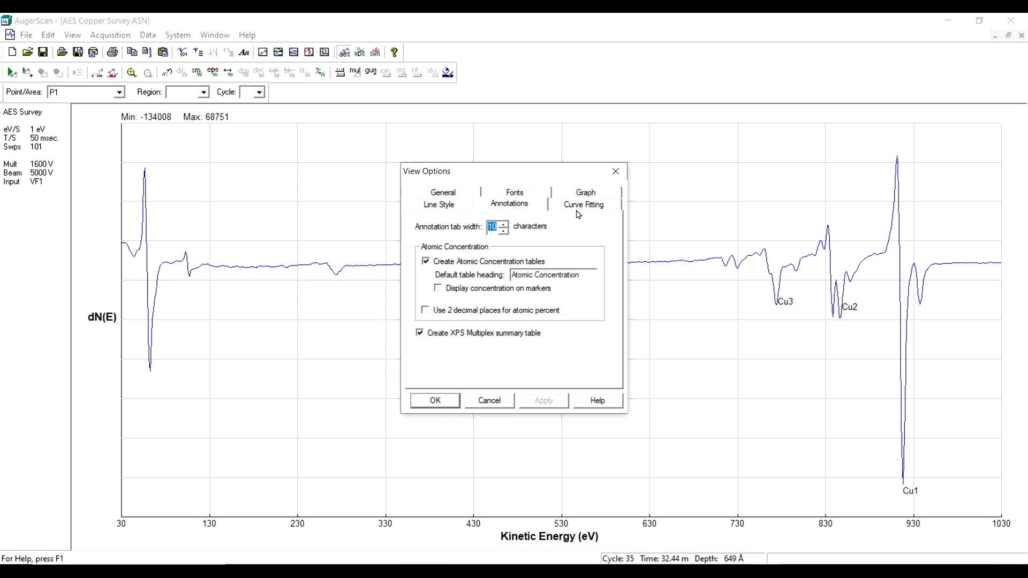
pyautogui.click(501, 401)
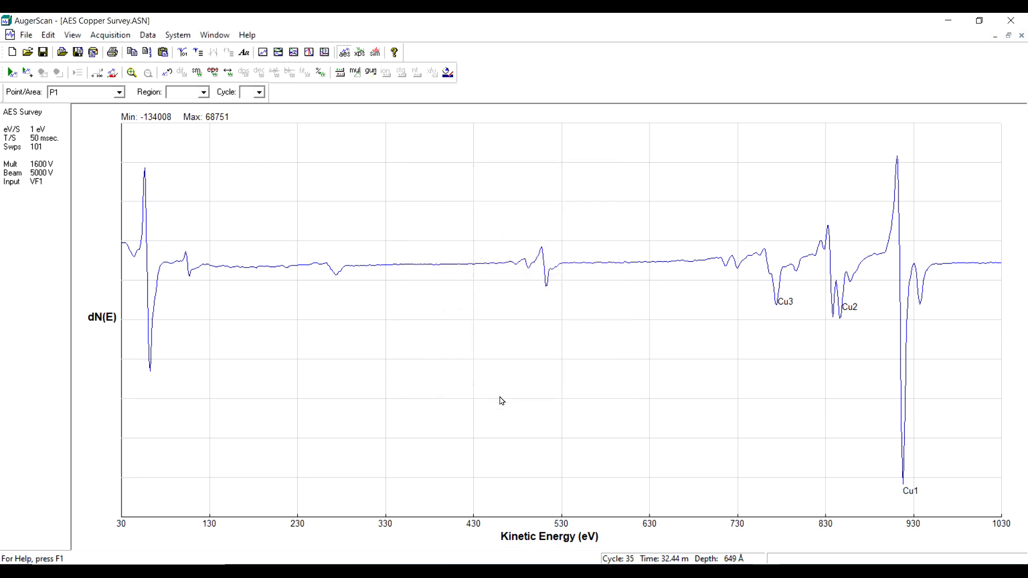
# Review the energy limits and acquisition time in the survey's acquisition settings and close them without acquiring.
pyautogui.click(100, 37)
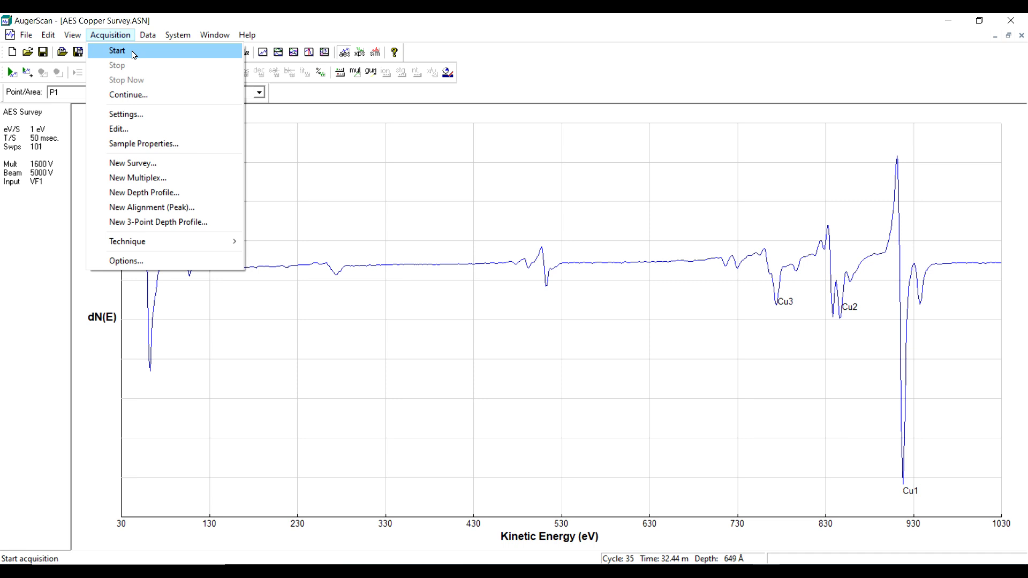
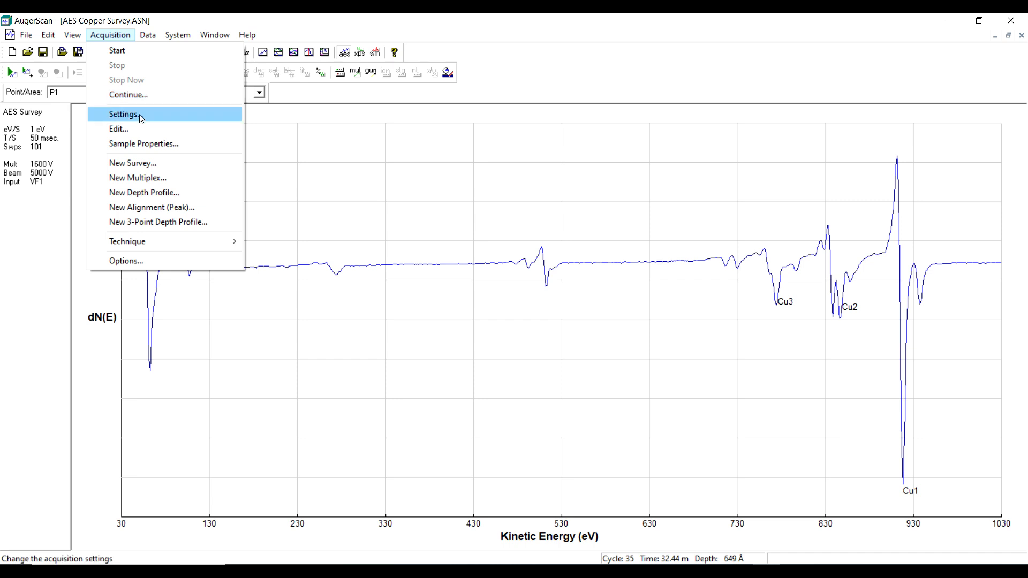
pyautogui.click(139, 117)
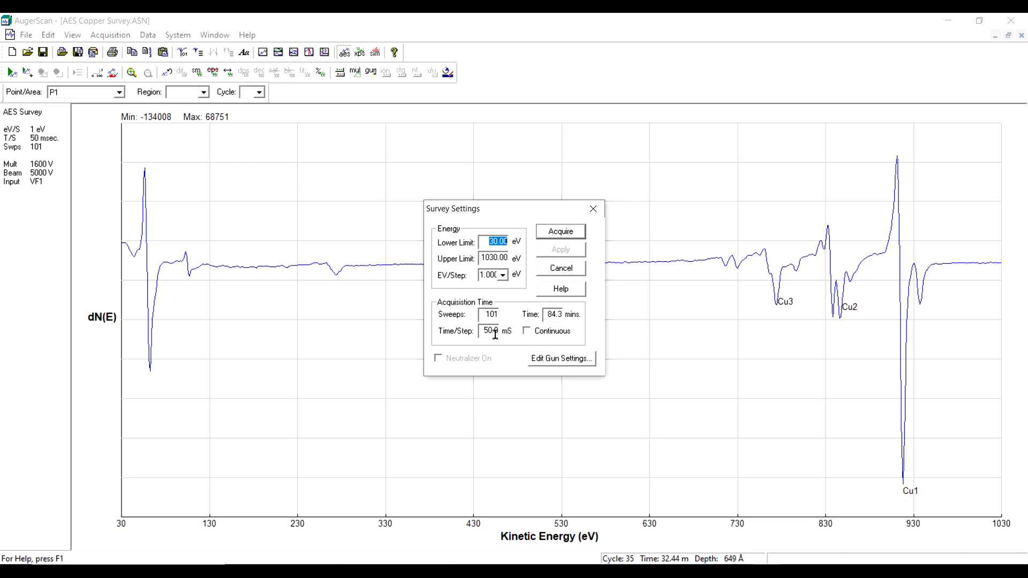
pyautogui.click(566, 272)
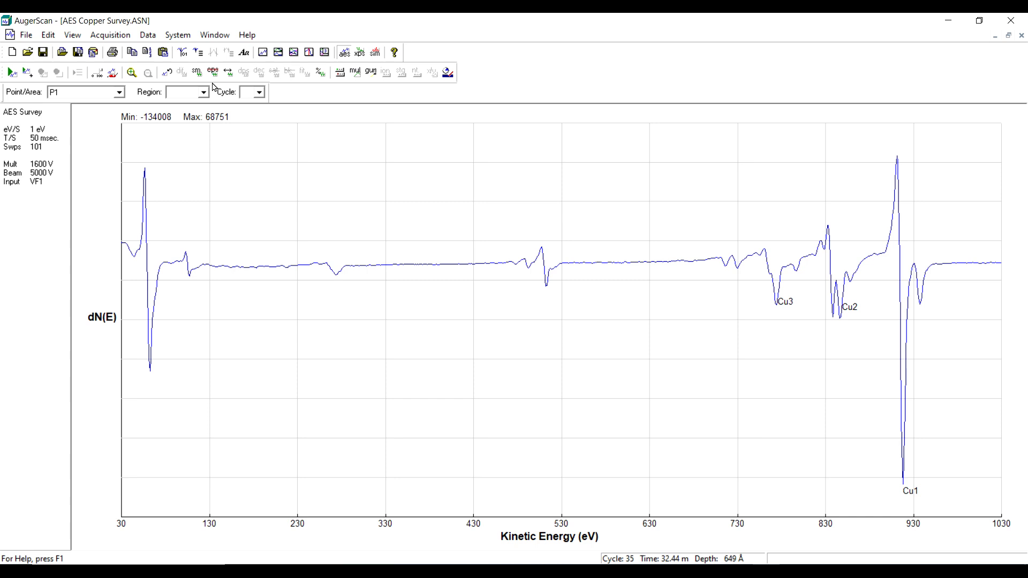
# Set the survey's upper energy limit to 530 eV and revert the trimmed spectrum to raw data.
pyautogui.click(107, 36)
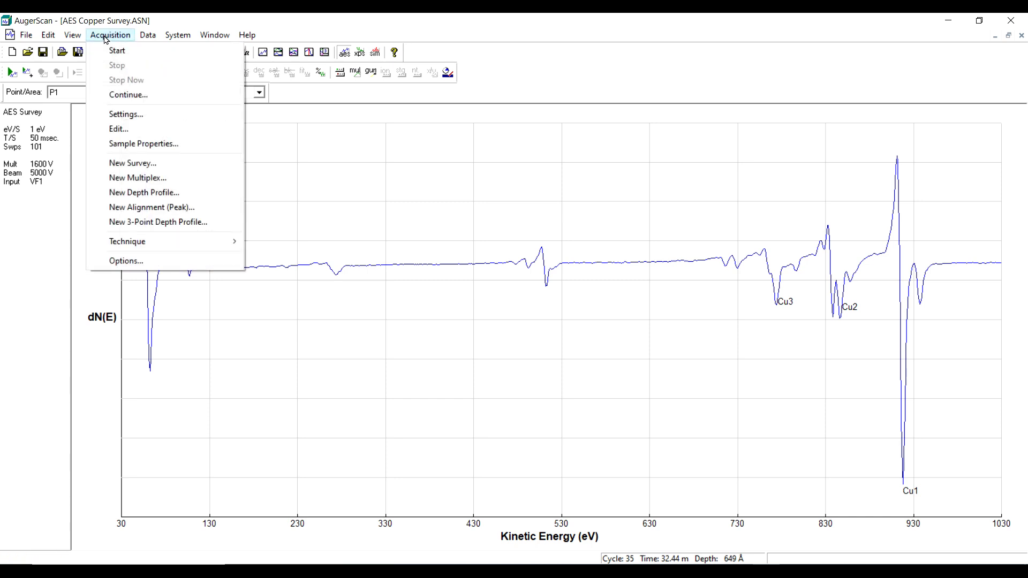
pyautogui.moveTo(79, 40)
pyautogui.moveTo(114, 39)
pyautogui.click(124, 130)
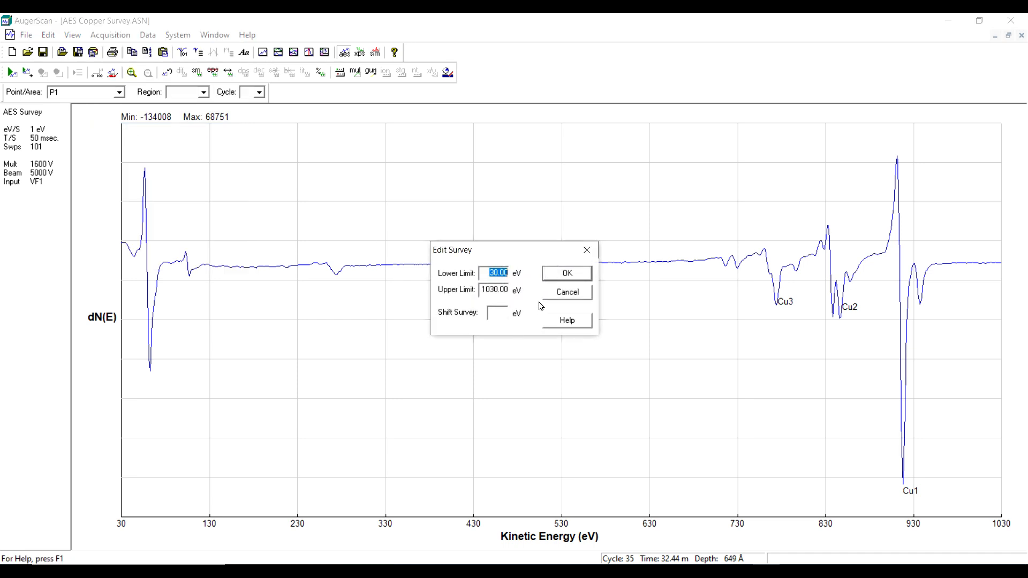
pyautogui.moveTo(481, 289); pyautogui.dragTo(569, 305)
pyautogui.write('530')
pyautogui.click(567, 274)
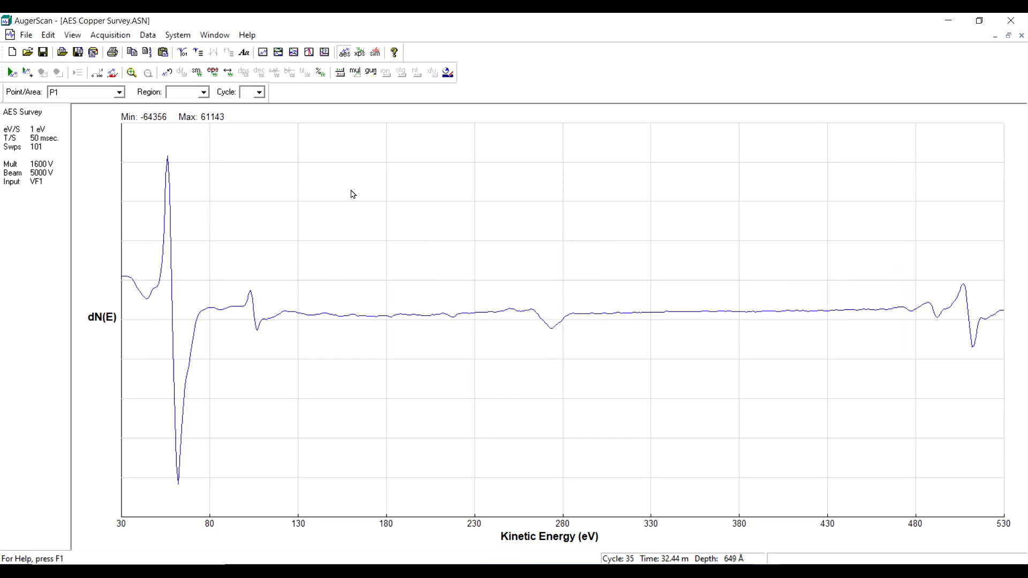
pyautogui.click(166, 74)
pyautogui.click(542, 324)
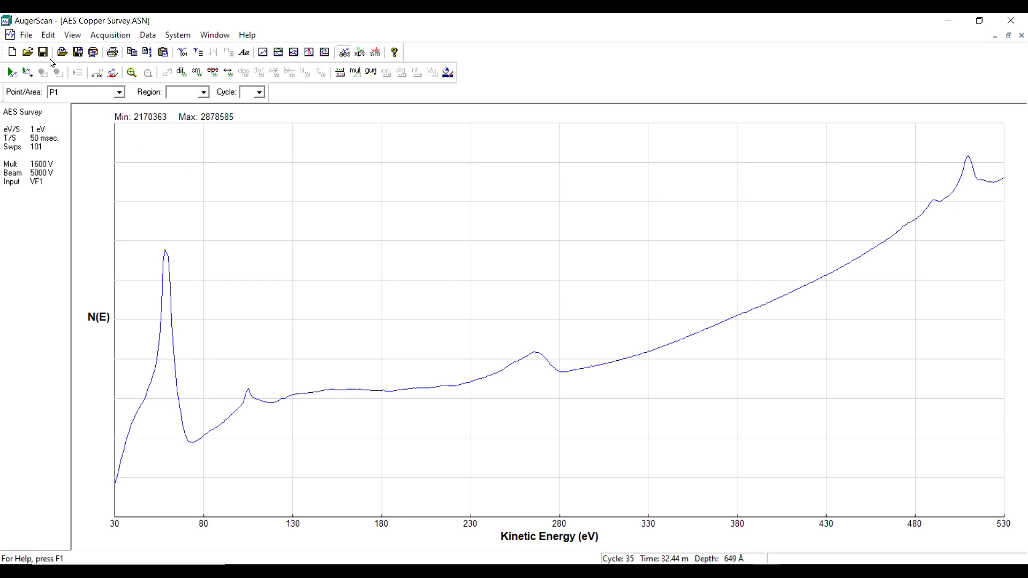
# Close AES Copper Survey.ASN without saving the changes and reopen the stored file.
pyautogui.click(26, 35)
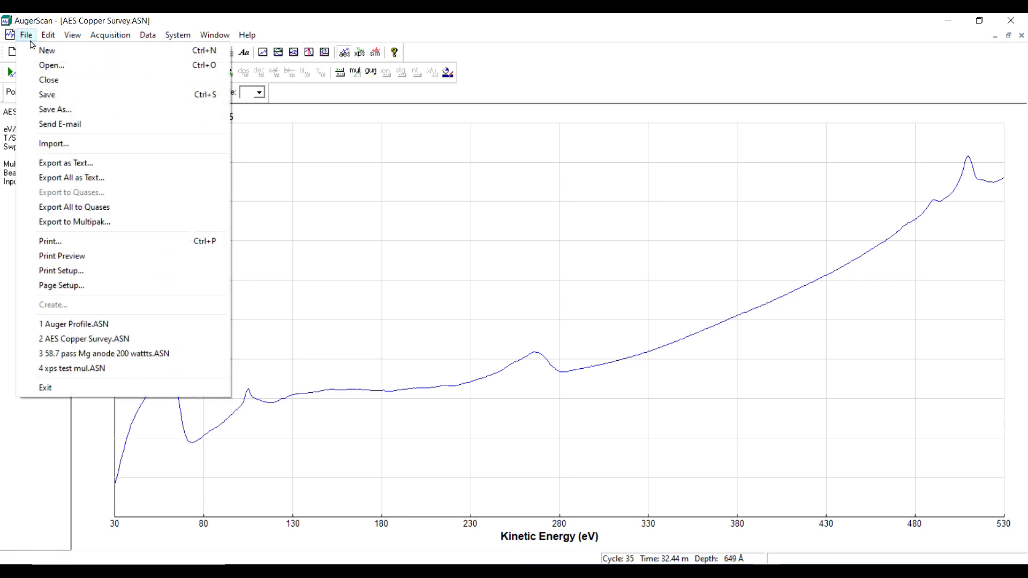
pyautogui.click(55, 79)
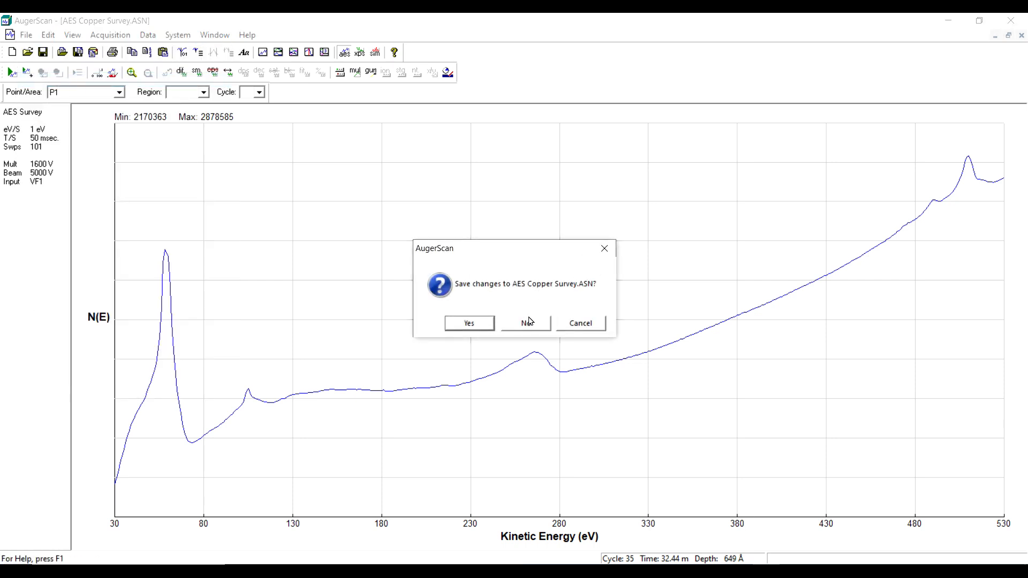
pyautogui.click(528, 323)
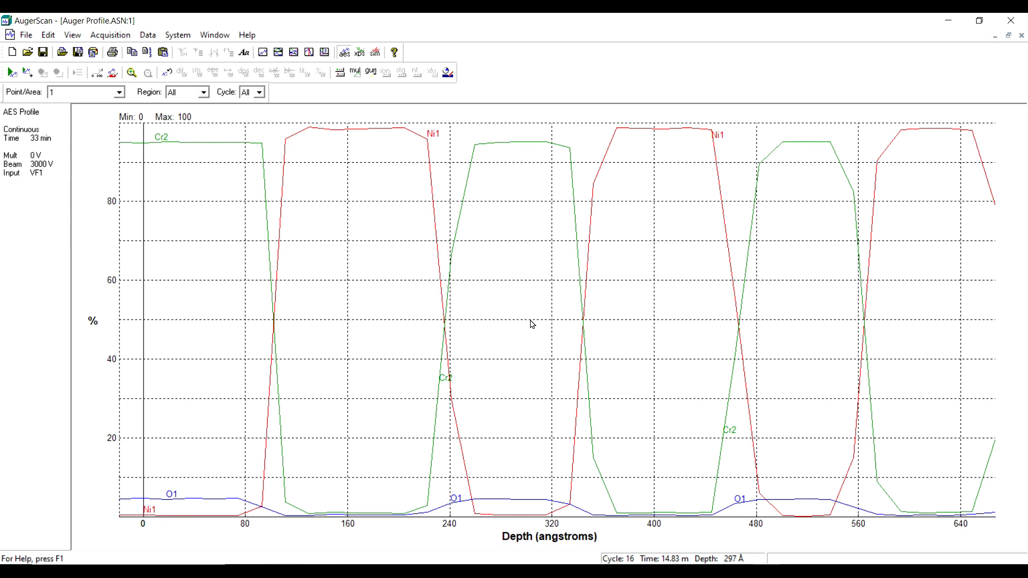
pyautogui.click(30, 38)
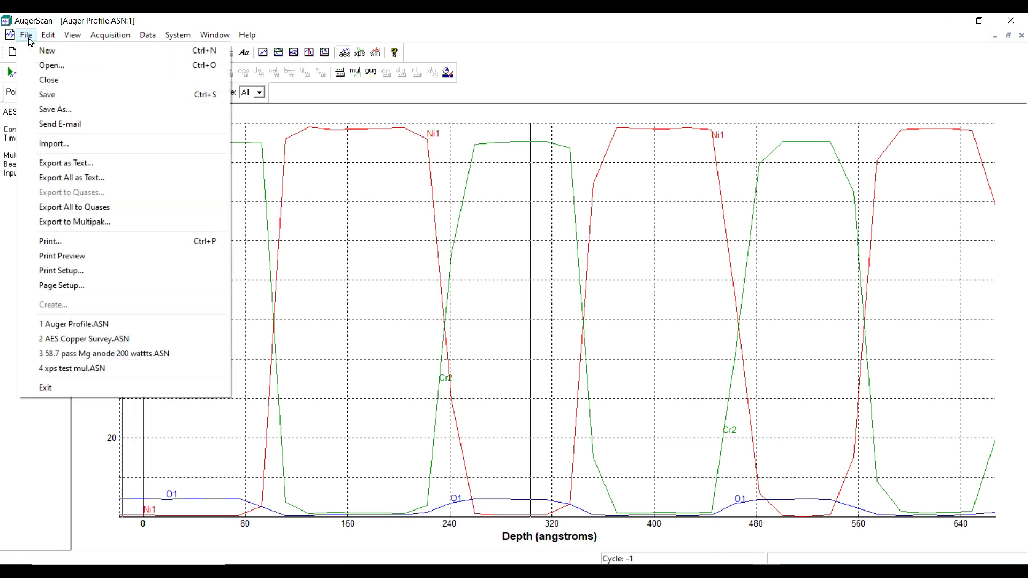
pyautogui.click(108, 340)
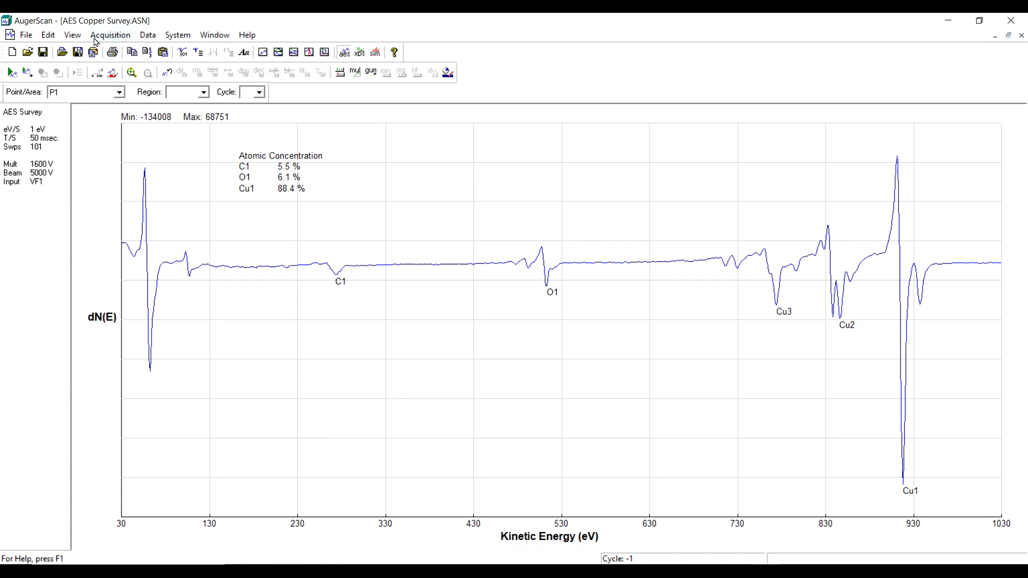
# Review the sample number, angle and comment fields in the survey's sample properties and cancel.
pyautogui.click(72, 40)
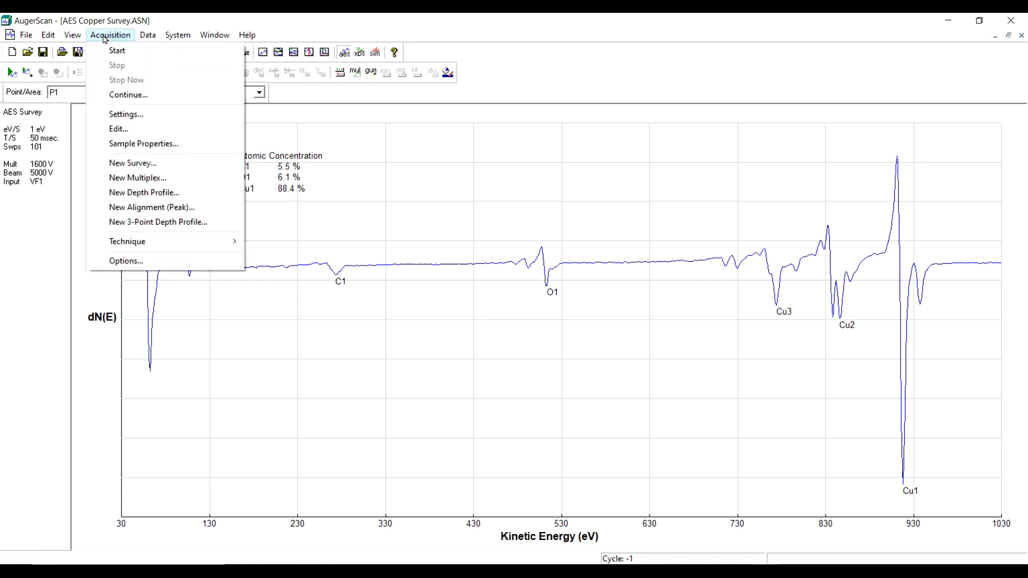
pyautogui.click(144, 143)
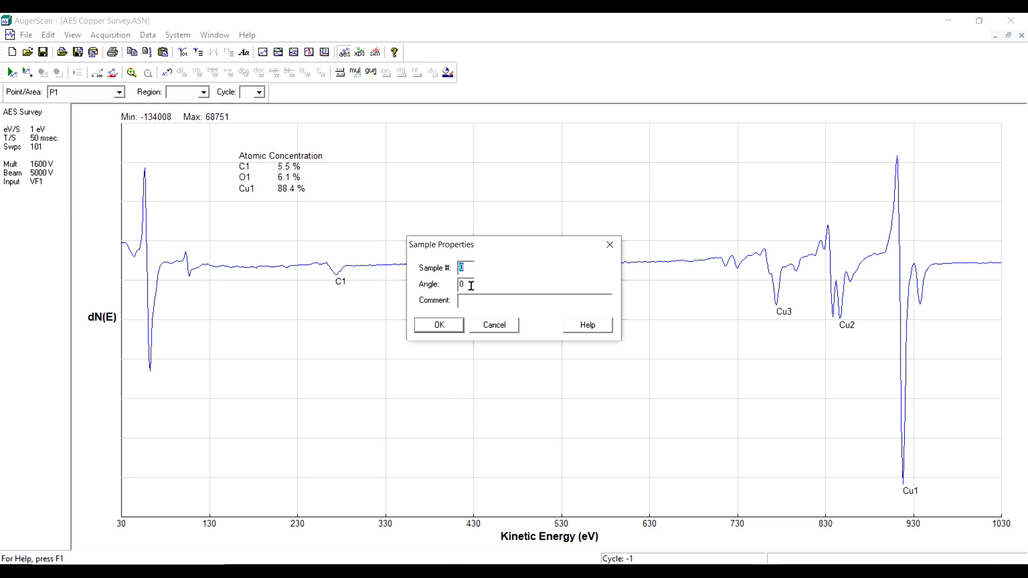
pyautogui.click(506, 327)
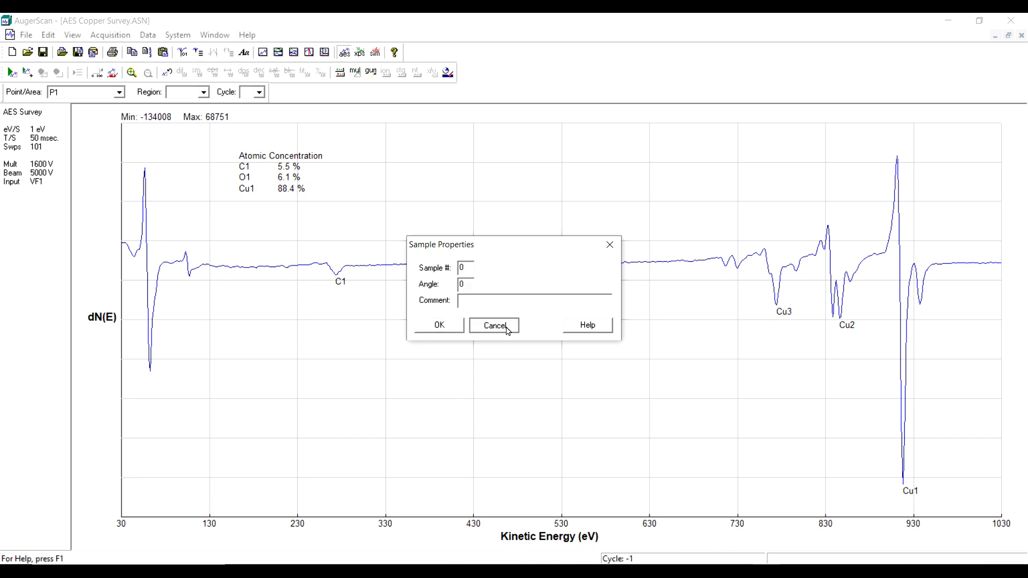
# Try enabling the loading of previous settings for new multiplexes and depth profiles in the acquisition options, and cancel the changes.
pyautogui.click(112, 36)
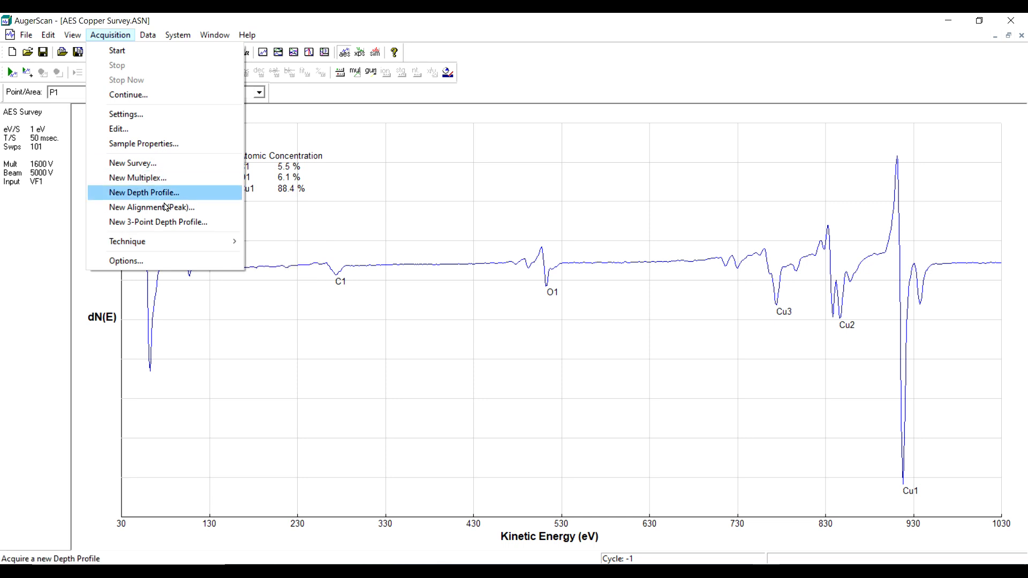
pyautogui.moveTo(31, 39)
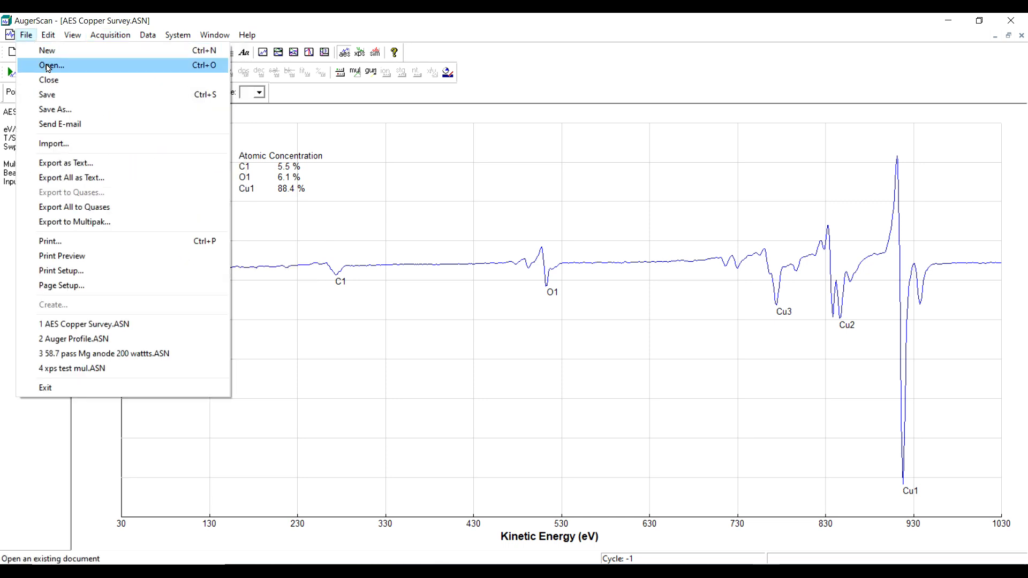
pyautogui.moveTo(111, 36)
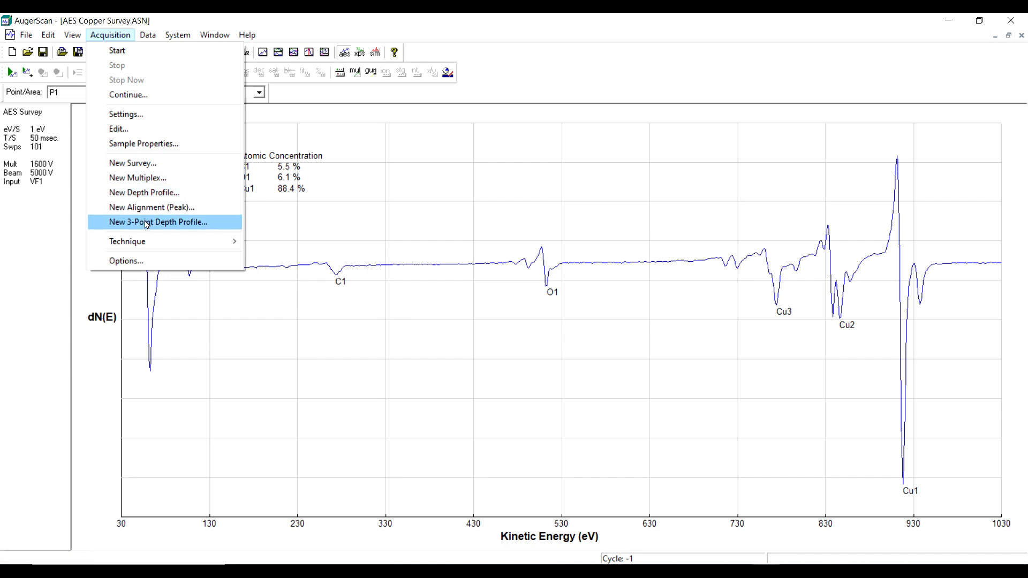
pyautogui.moveTo(169, 243)
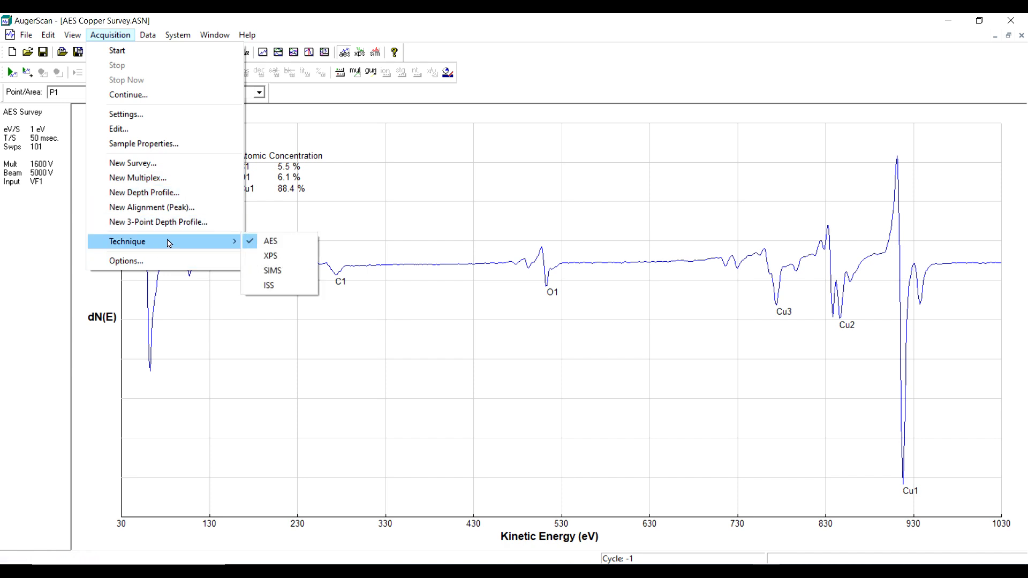
pyautogui.click(144, 261)
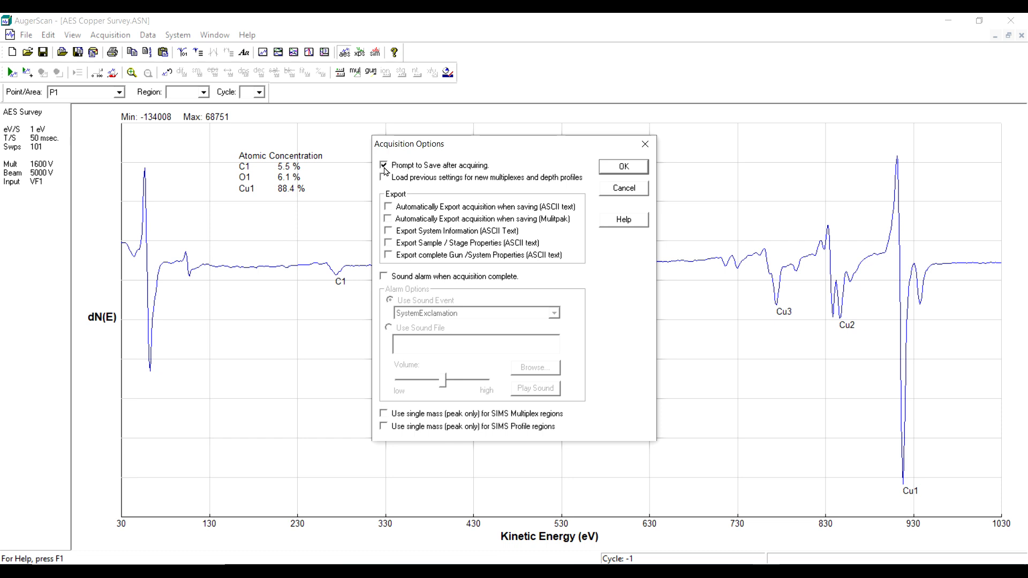
pyautogui.click(383, 177)
pyautogui.click(621, 190)
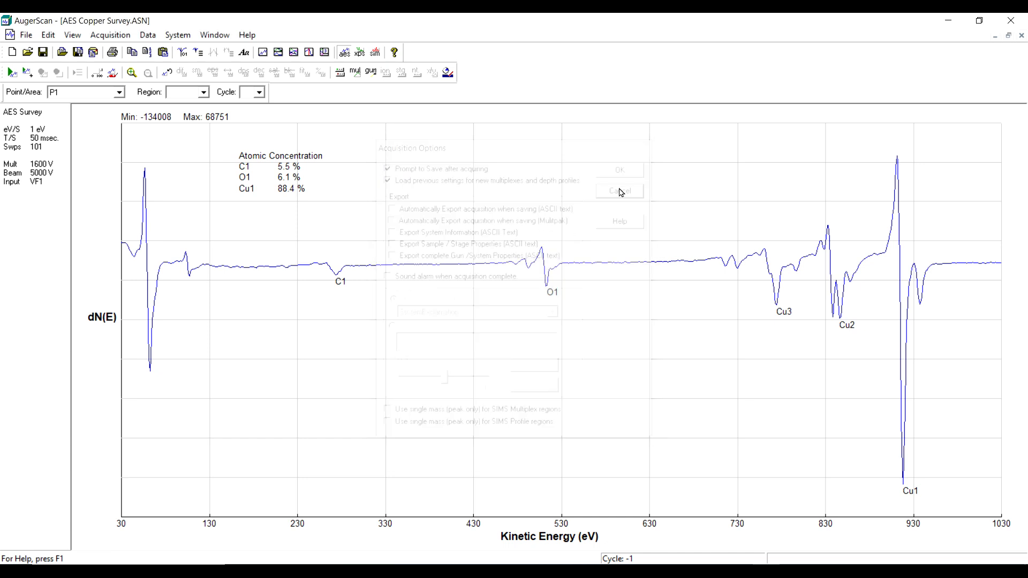
# Revert the copper survey from the differentiated spectrum to its raw data.
pyautogui.click(127, 37)
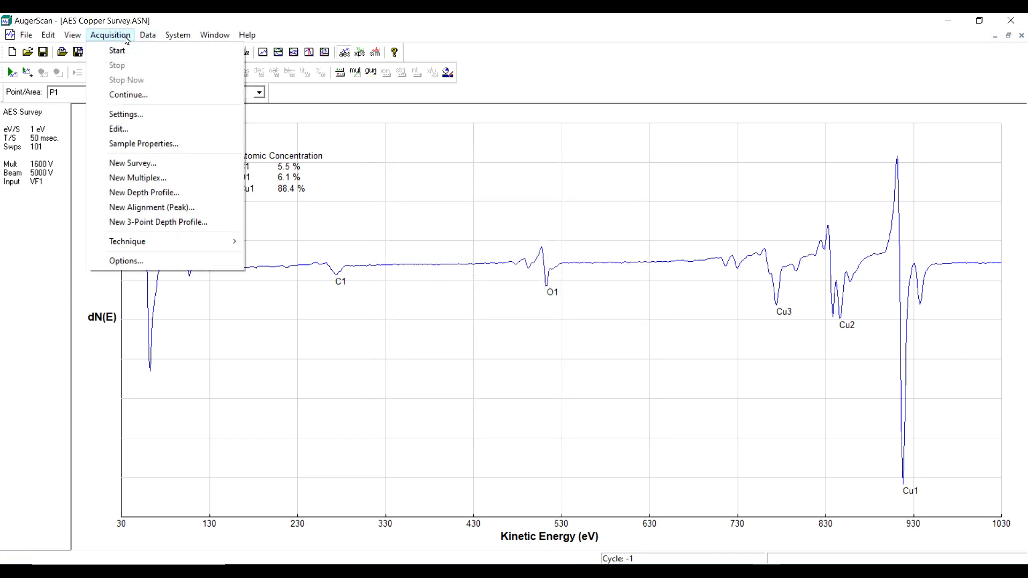
pyautogui.moveTo(151, 40)
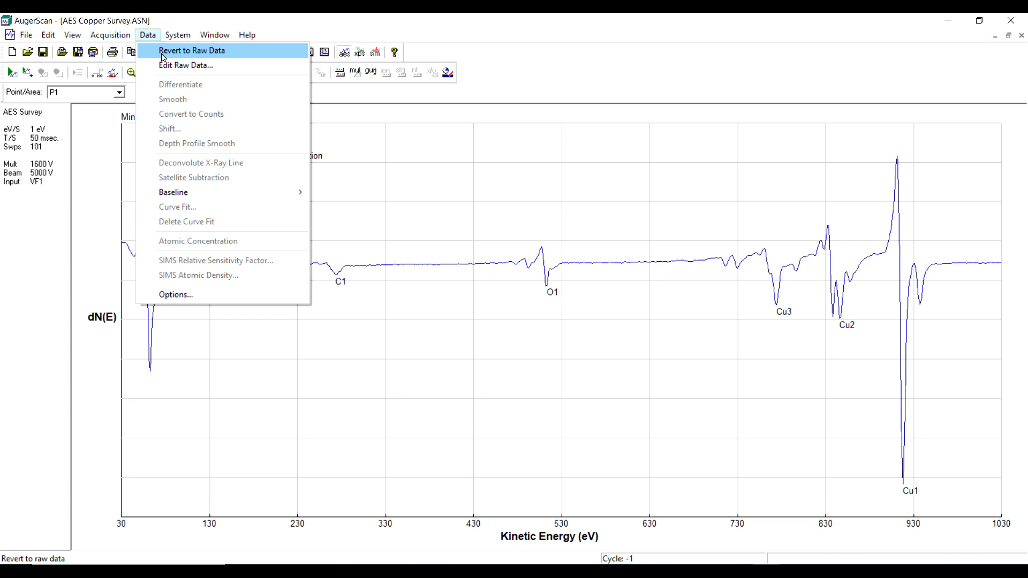
pyautogui.click(163, 55)
pyautogui.click(537, 326)
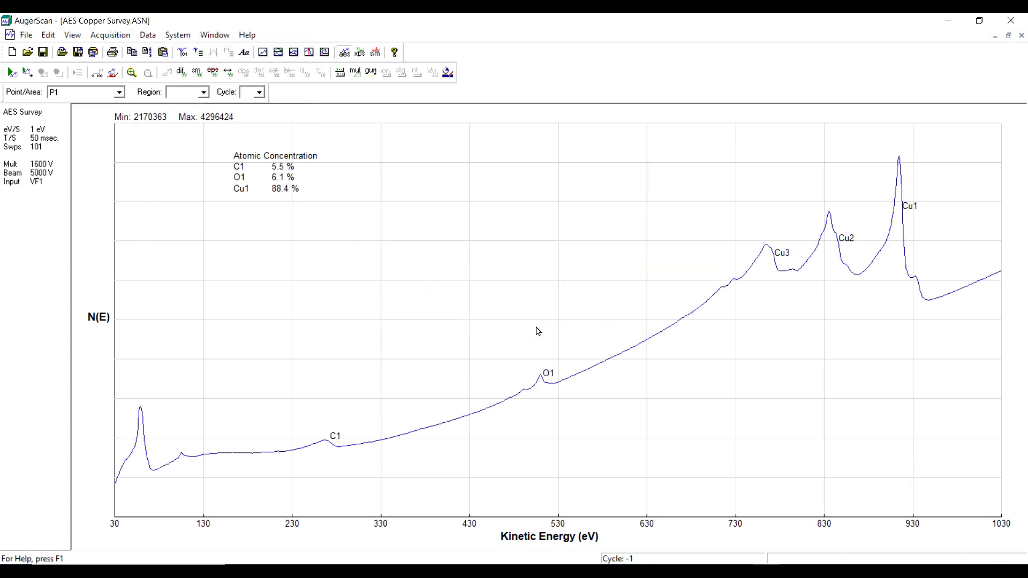
# Examine the survey's raw data table, select the 860 eV data point, and close the editor without modifying it.
pyautogui.click(152, 35)
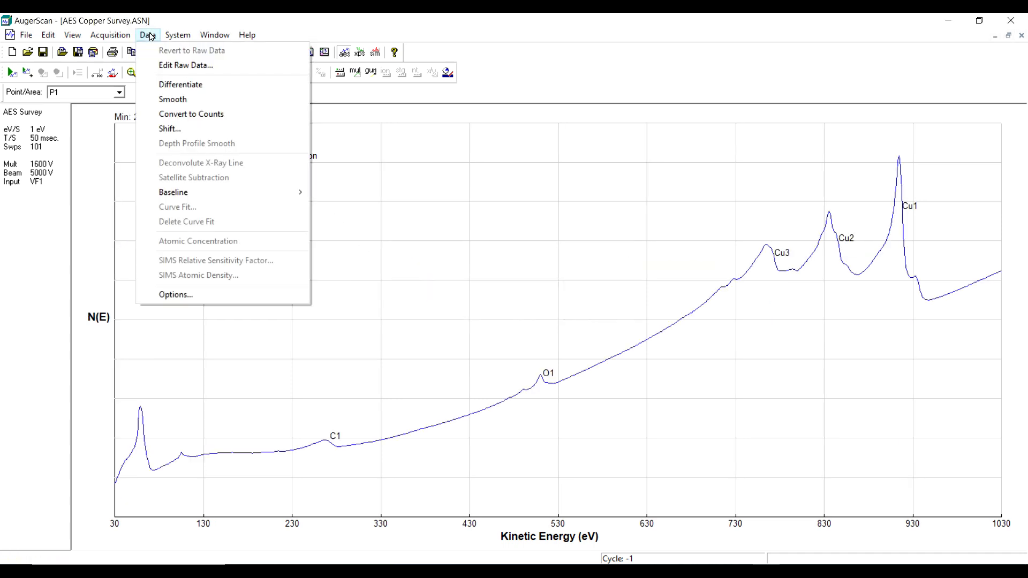
pyautogui.click(165, 66)
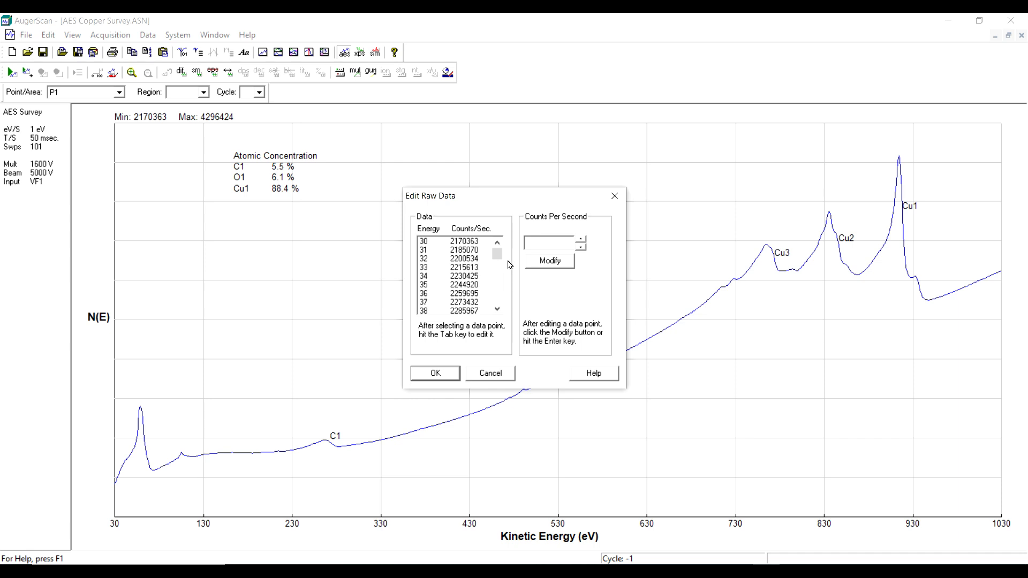
pyautogui.moveTo(496, 254); pyautogui.dragTo(496, 294)
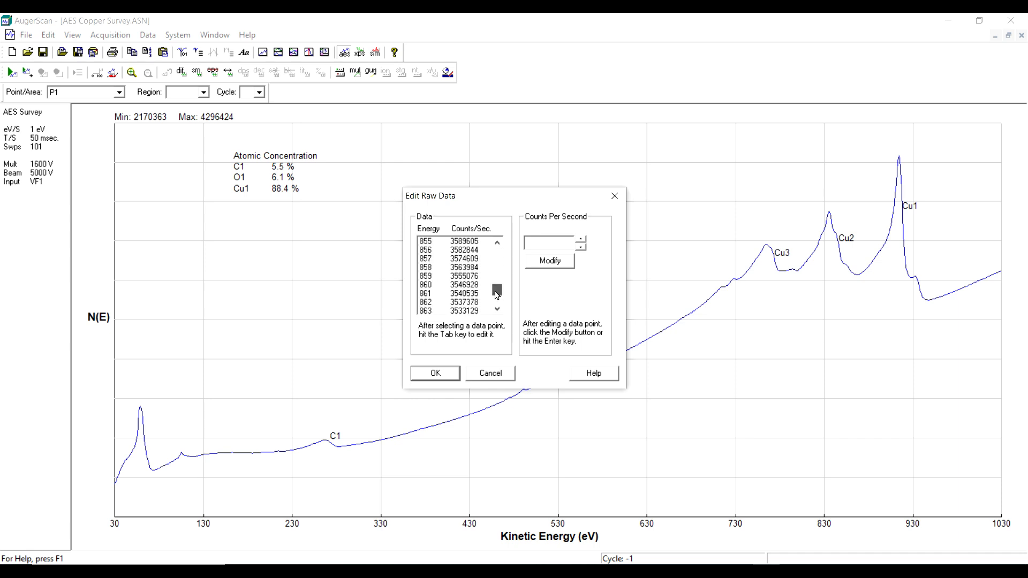
pyautogui.click(459, 286)
pyautogui.press('Tab')
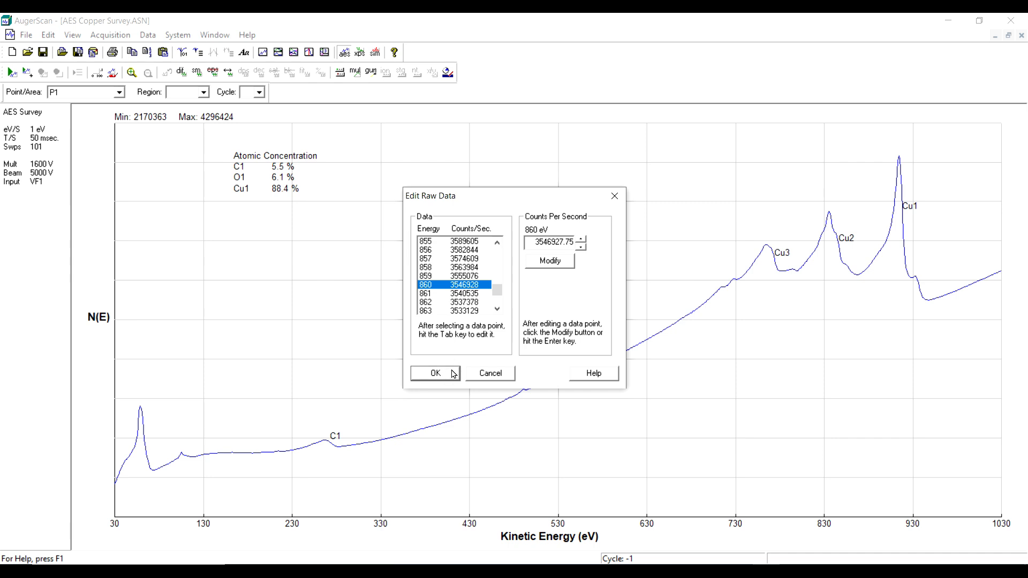
pyautogui.click(614, 196)
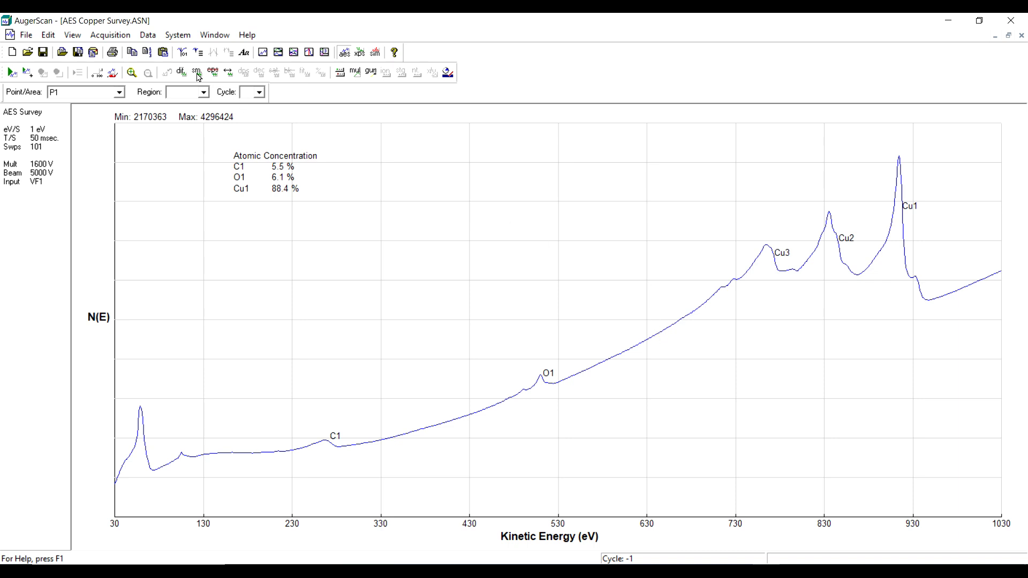
# Shift the survey's transformed data slightly toward higher kinetic energy.
pyautogui.click(149, 35)
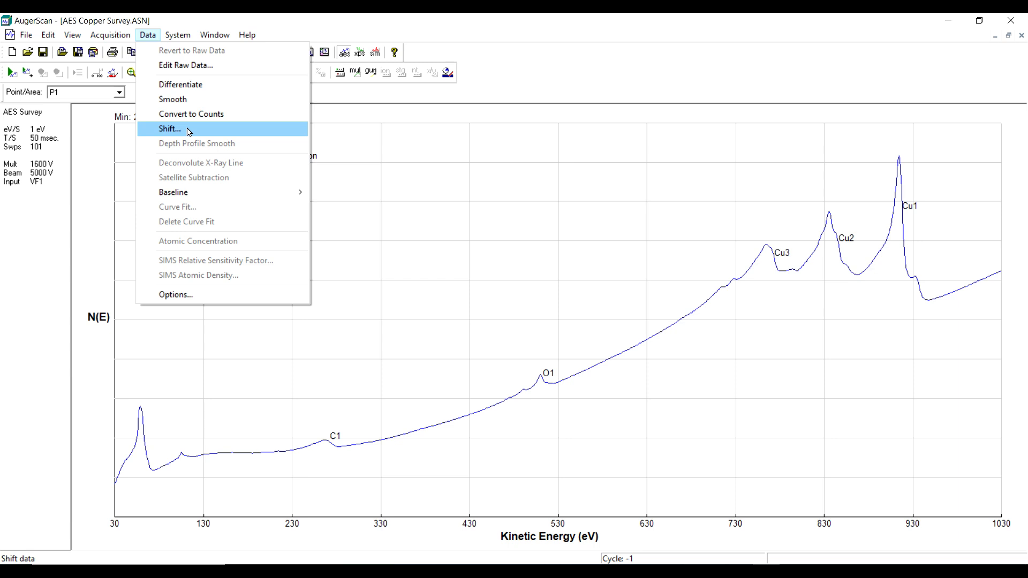
pyautogui.click(189, 132)
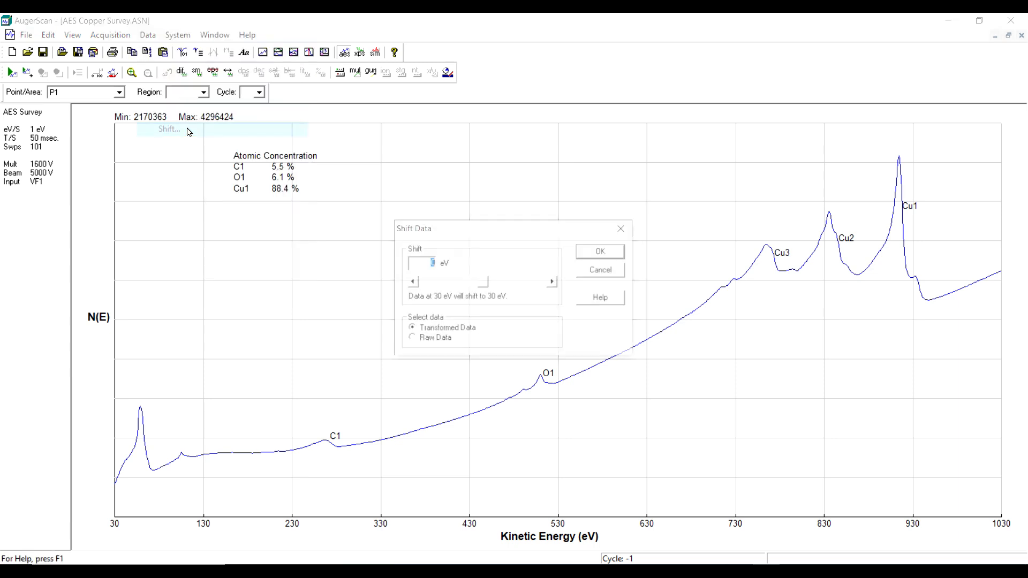
pyautogui.click(553, 283)
pyautogui.click(602, 251)
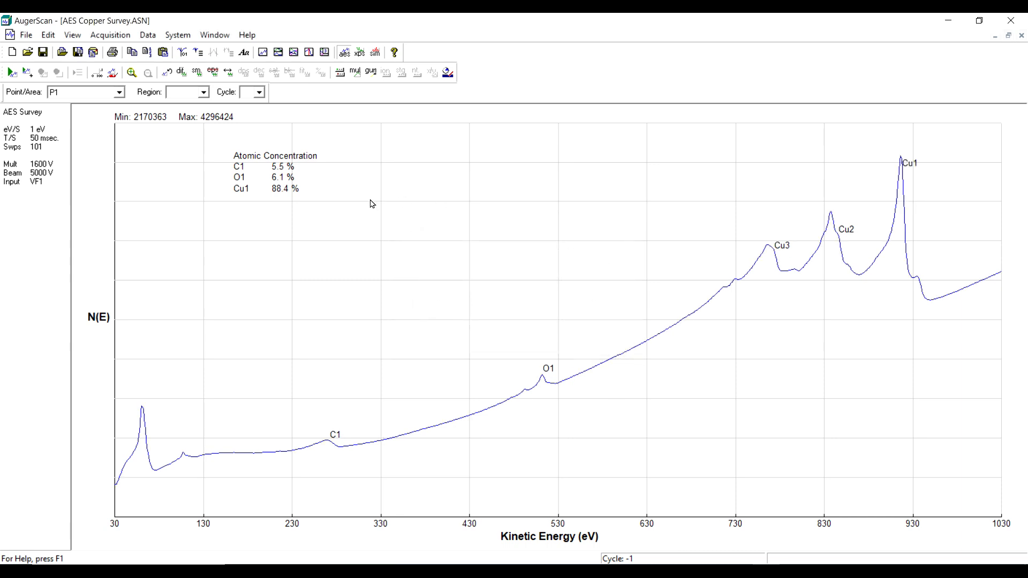
pyautogui.click(147, 38)
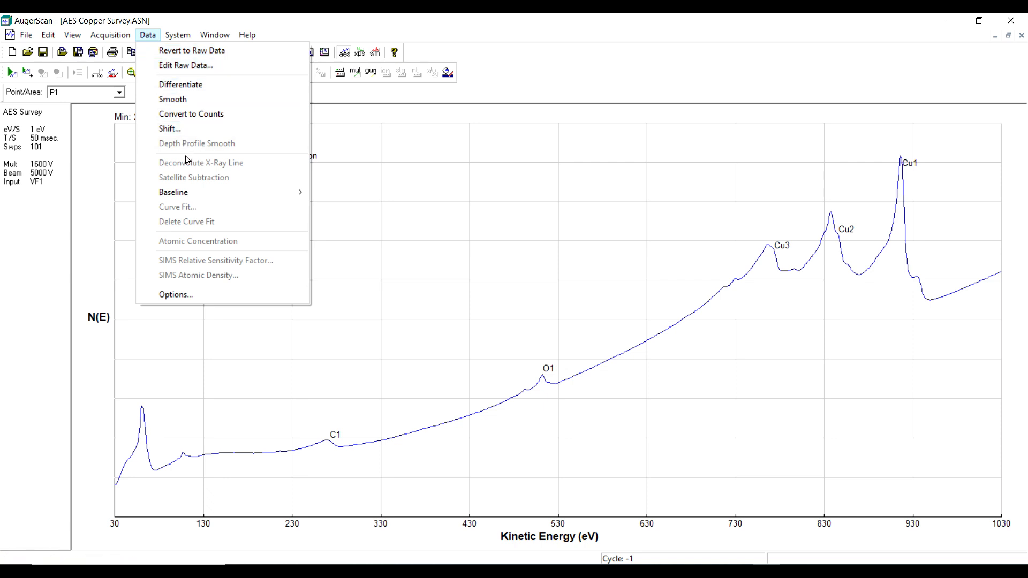
pyautogui.click(203, 241)
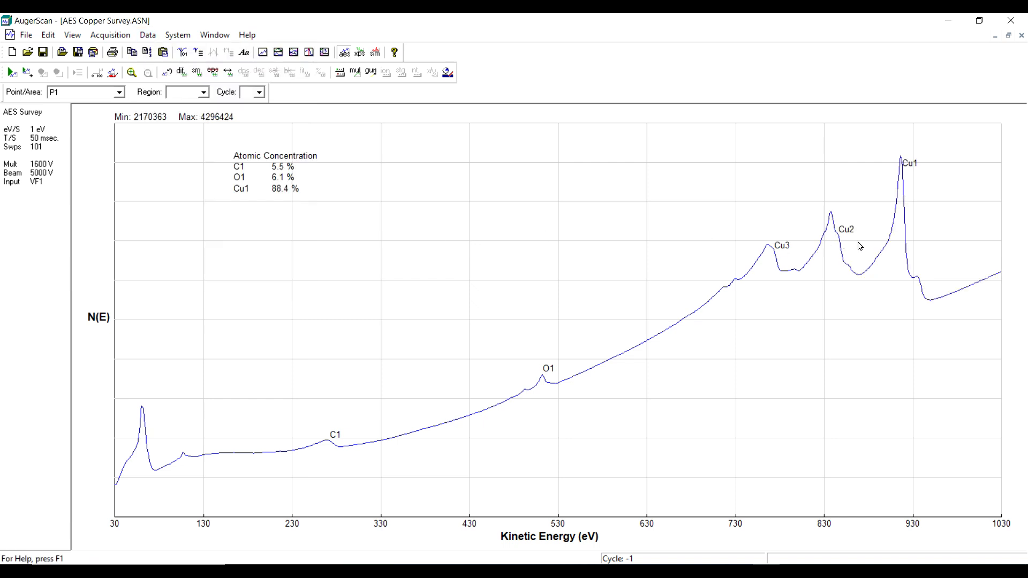
# Differentiate the copper survey and run the atomic concentration calculation on it.
pyautogui.click(181, 71)
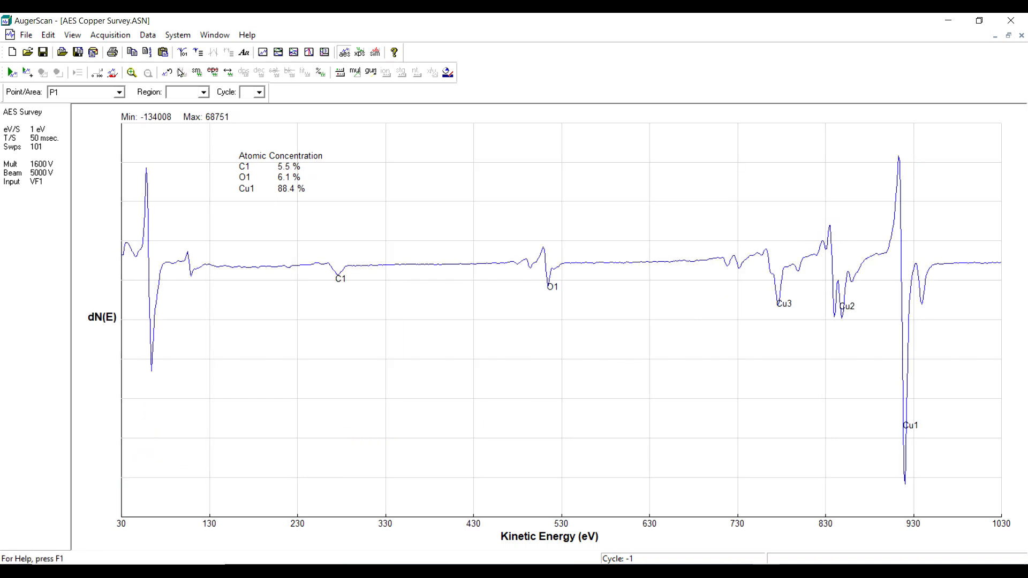
pyautogui.click(148, 36)
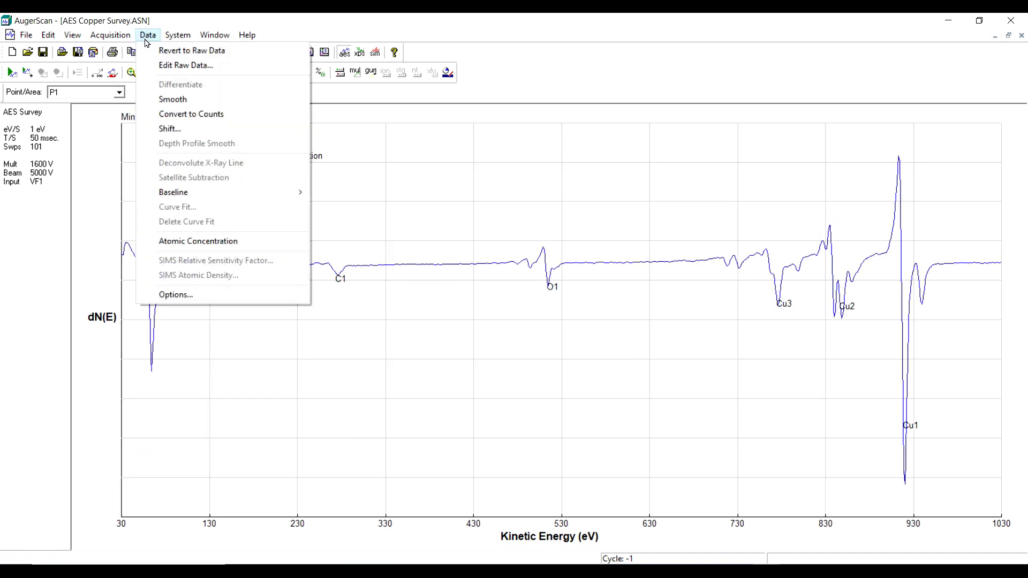
pyautogui.click(189, 244)
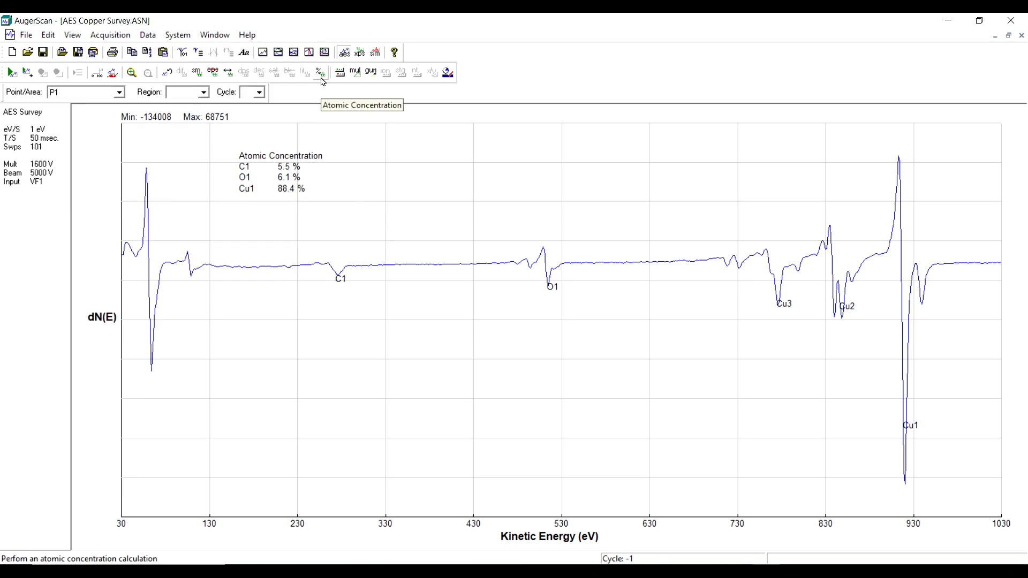
# Raise the Auger element listing range and enable displaying the marker dialog while tracking in the data transformation and analysis options.
pyautogui.click(150, 36)
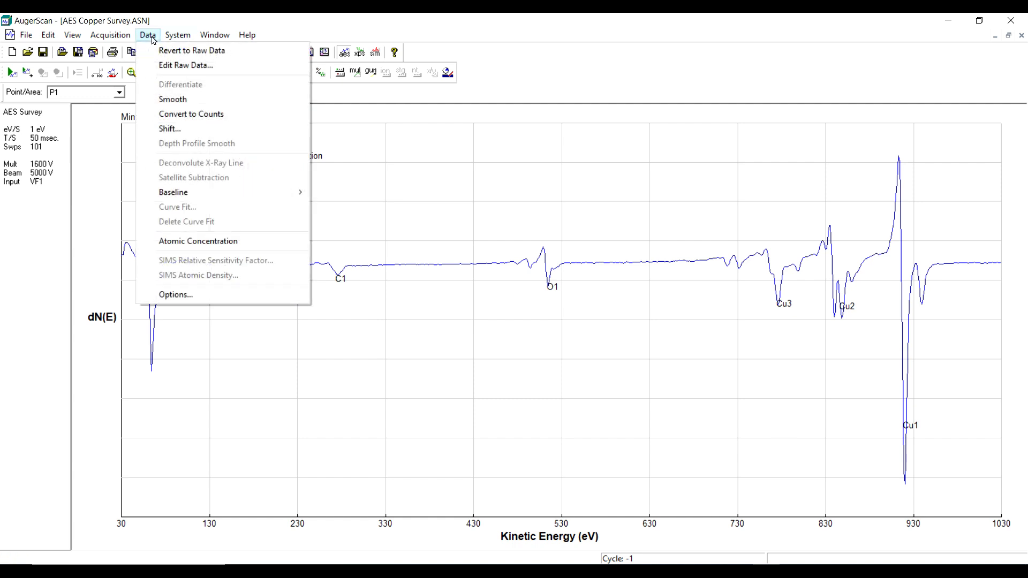
pyautogui.click(203, 297)
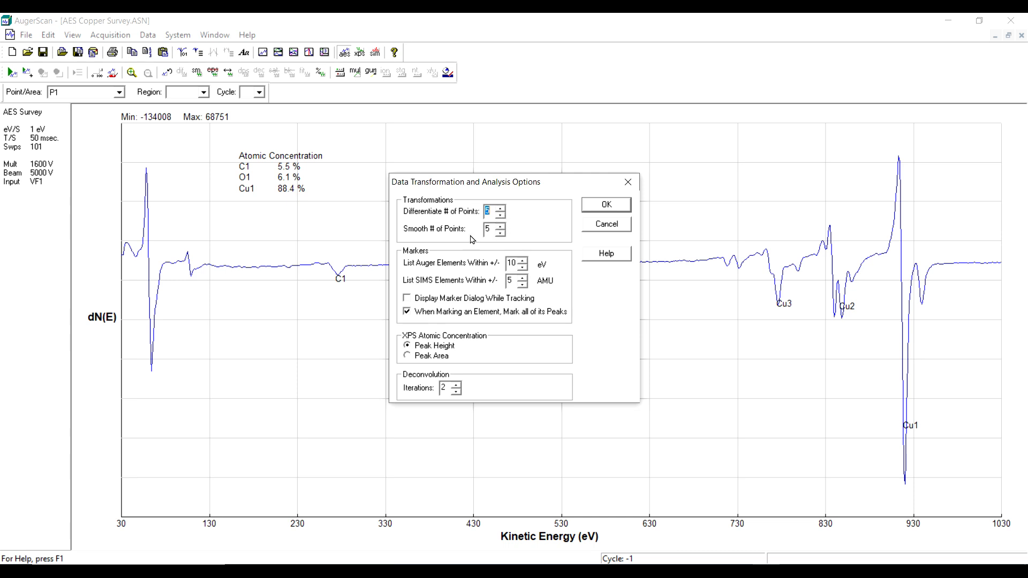
pyautogui.click(524, 261)
pyautogui.click(408, 299)
pyautogui.click(603, 208)
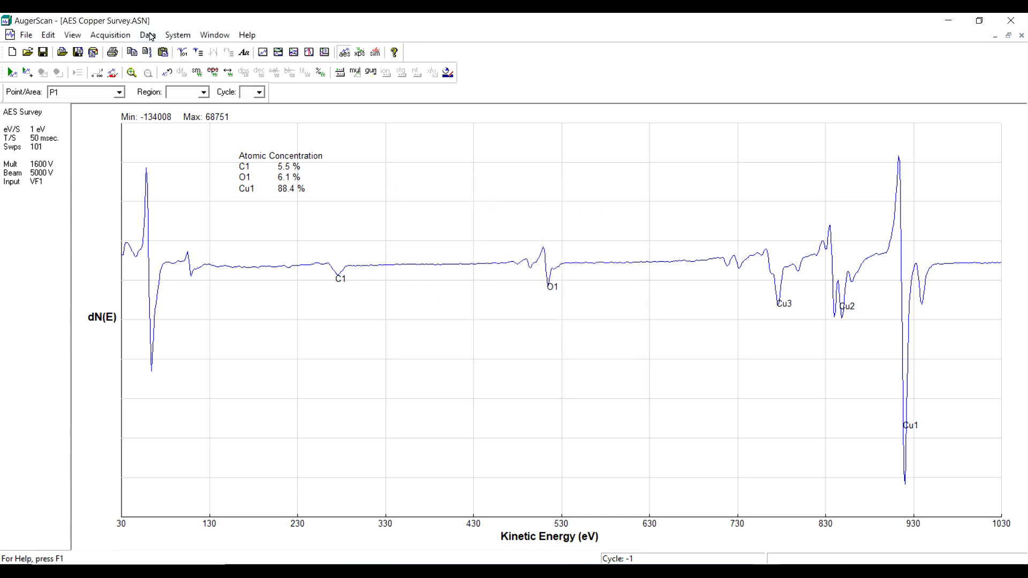
# Set the AES analyzer control to 32-150 in the hardware properties.
pyautogui.click(178, 36)
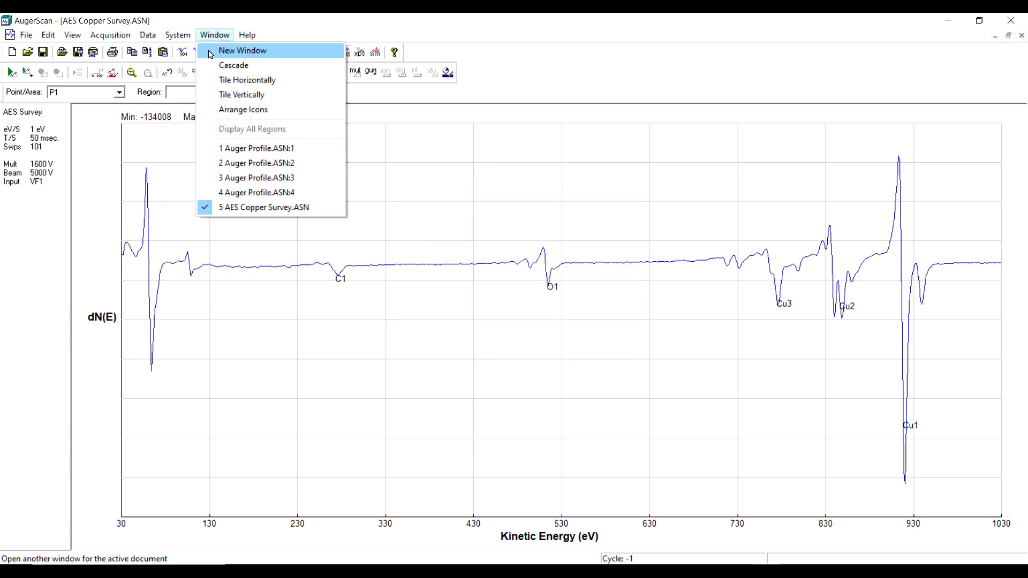
pyautogui.click(194, 52)
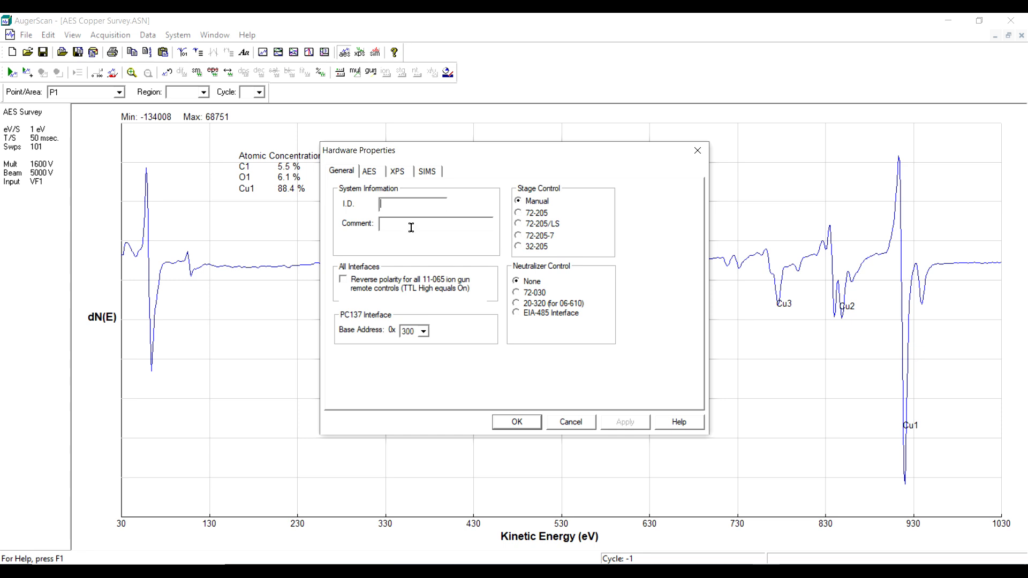
pyautogui.click(369, 171)
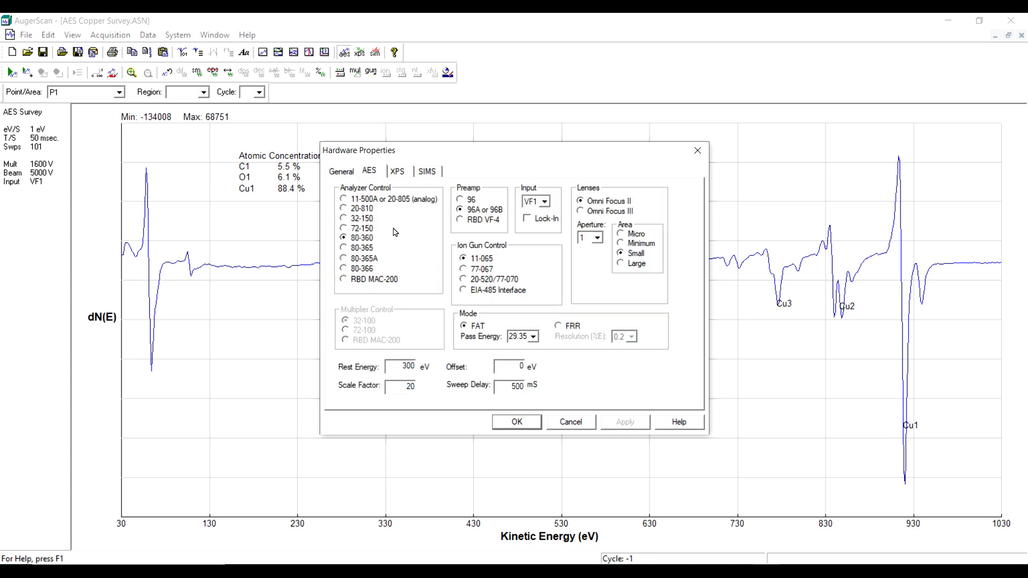
pyautogui.click(344, 220)
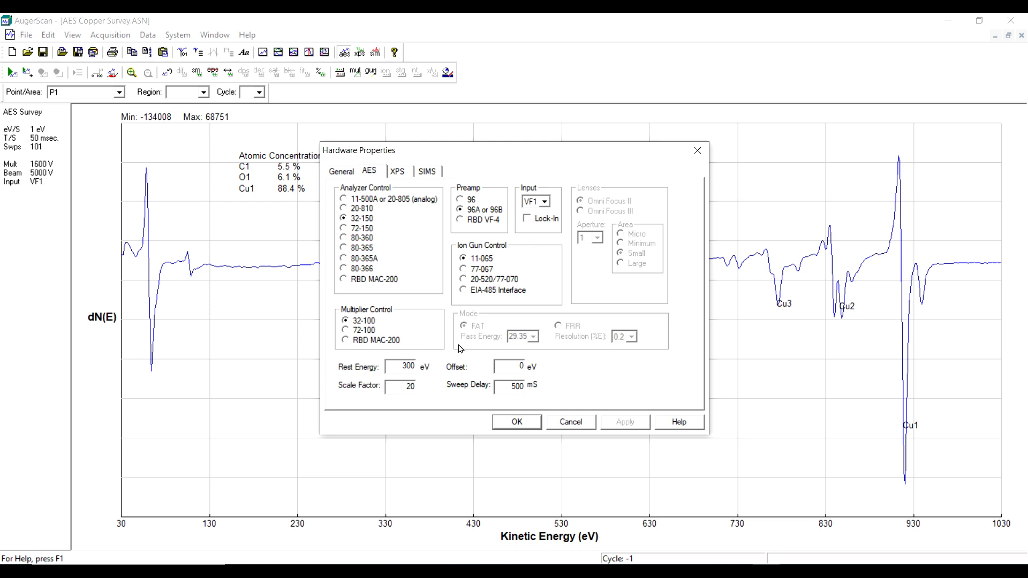
pyautogui.click(529, 422)
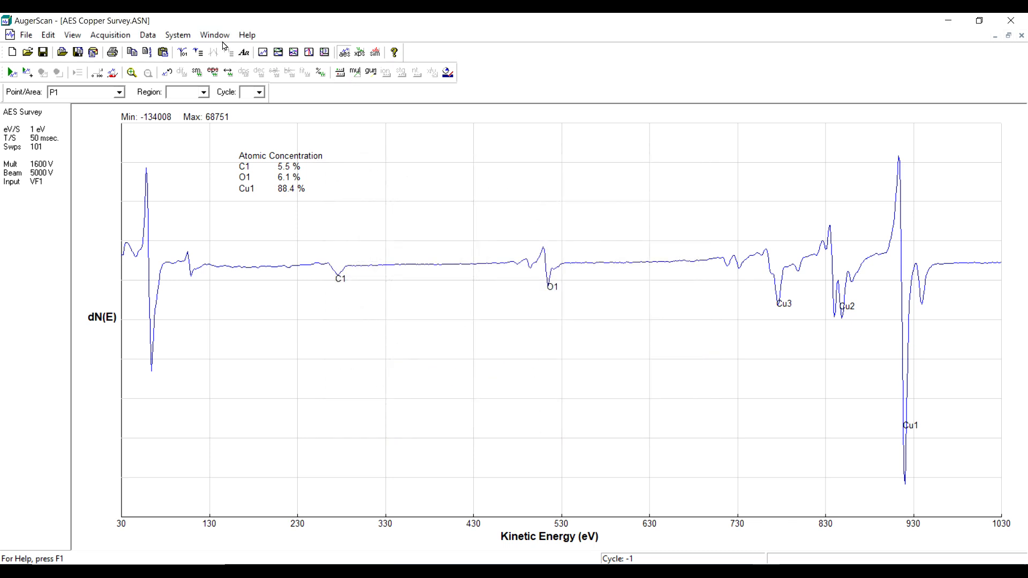
# Load the preamp default V/F setpoints for the AES multiplier and set the pulse counts voltage to 2500 V.
pyautogui.click(178, 35)
pyautogui.click(222, 65)
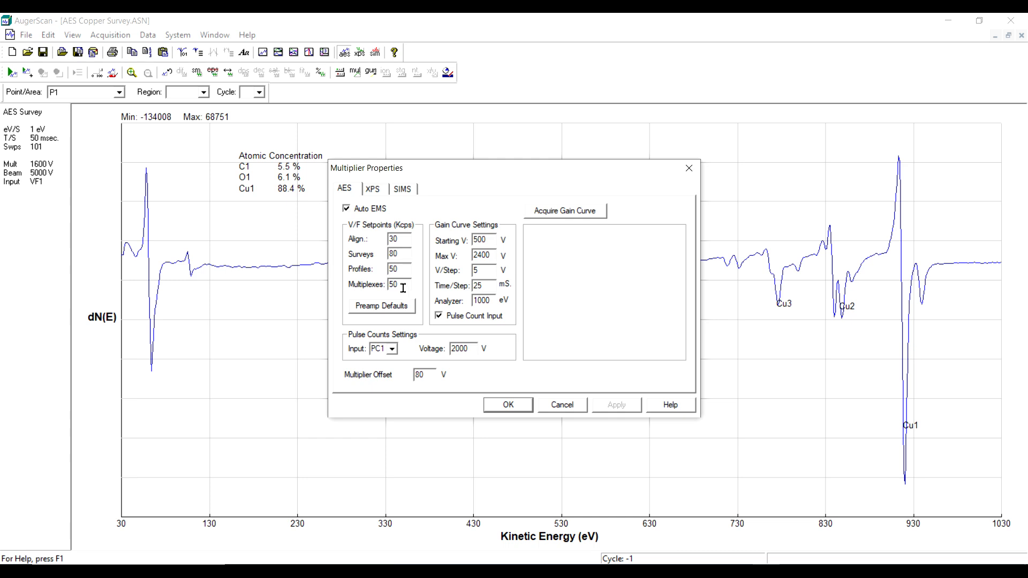
pyautogui.click(389, 309)
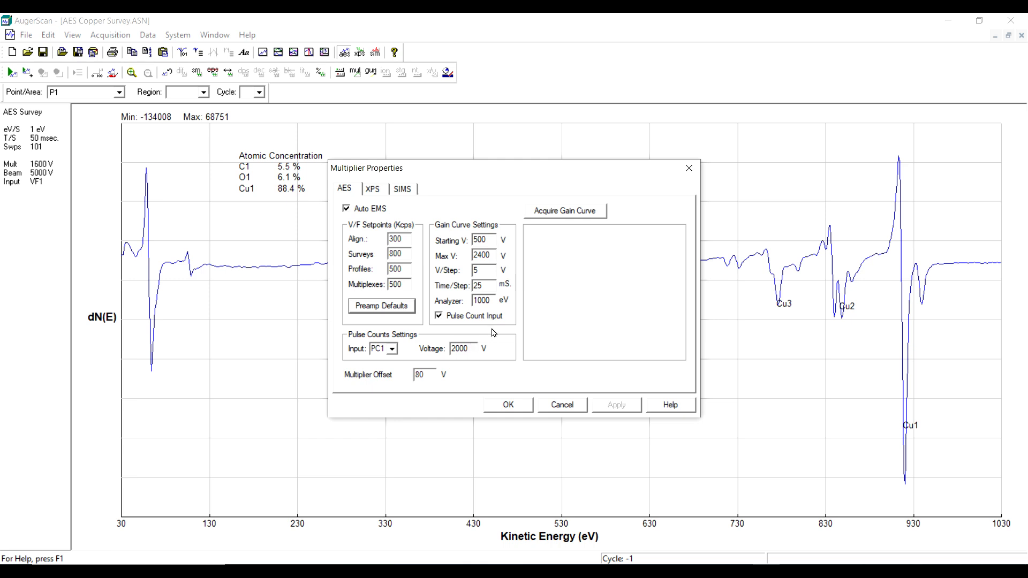
pyautogui.doubleClick(465, 348)
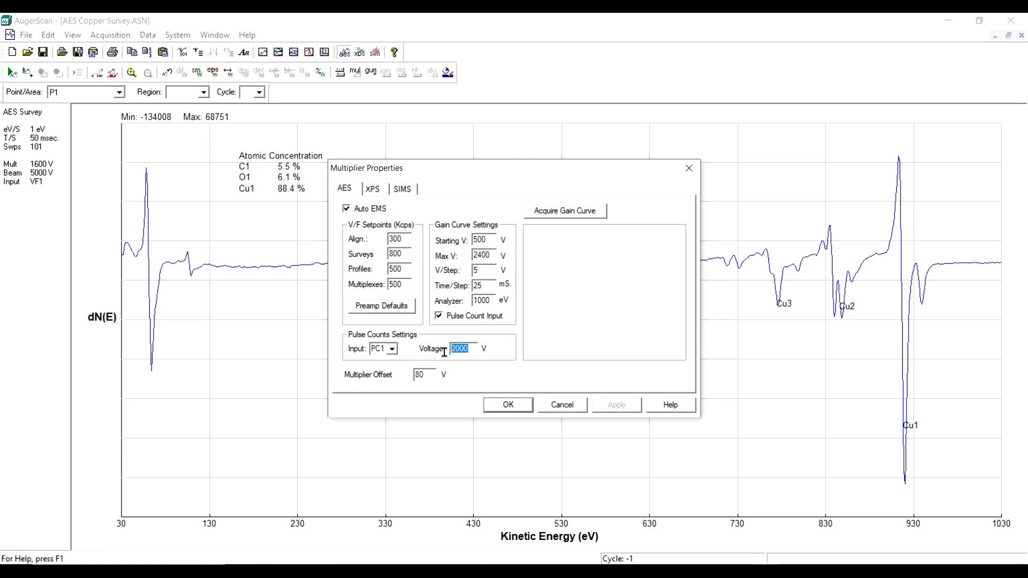
pyautogui.write('2500')
pyautogui.click(509, 410)
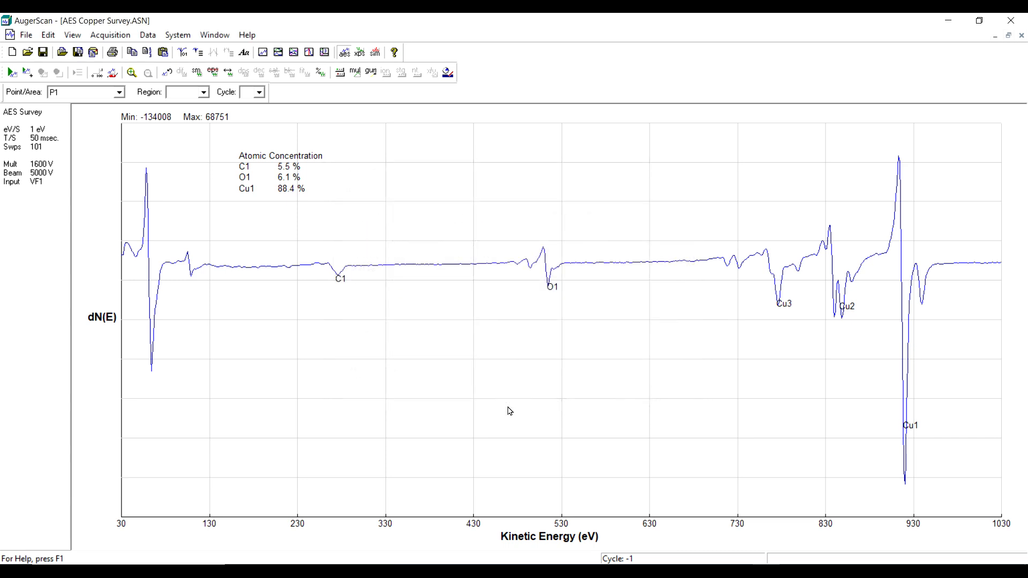
# Review the AES electron and ion gun properties and accept them without changes.
pyautogui.click(188, 37)
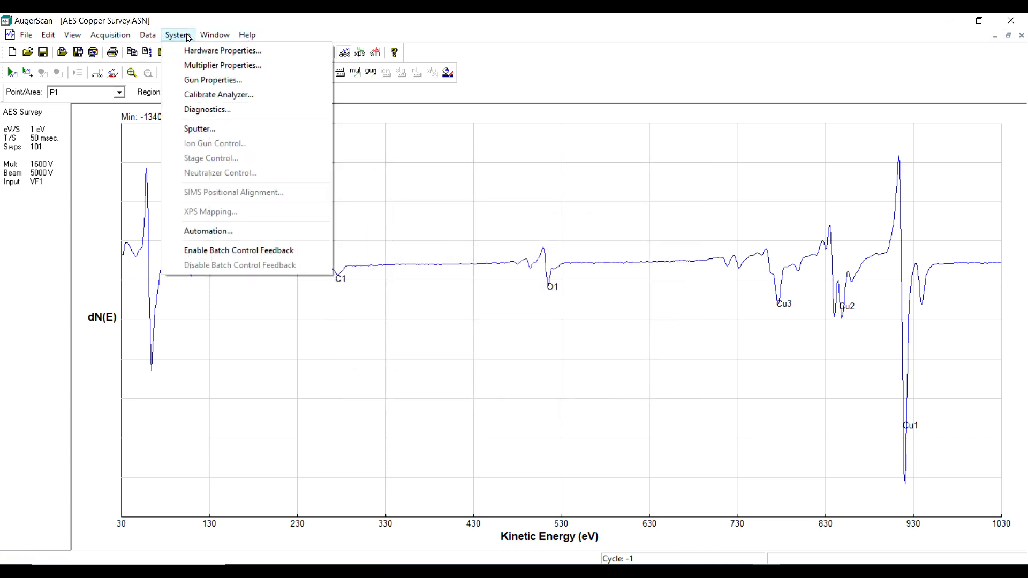
pyautogui.click(212, 82)
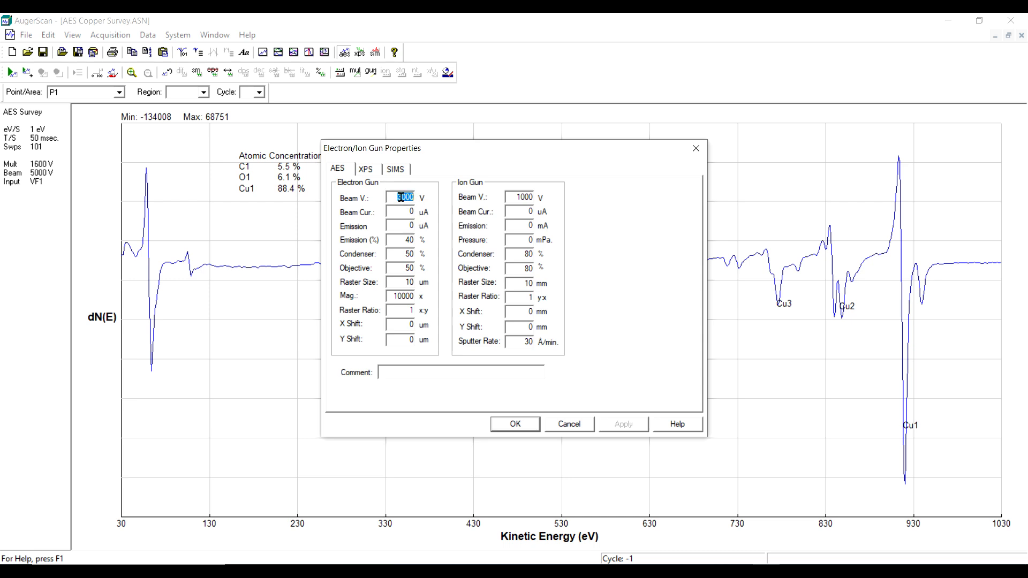
pyautogui.click(515, 426)
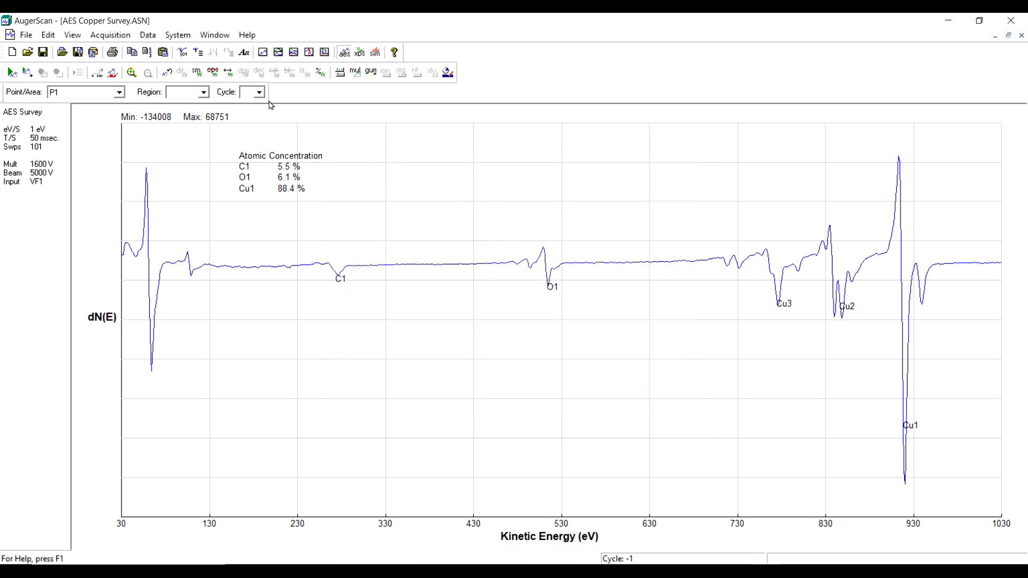
# Try to open the system diagnostics and dismiss the notice.
pyautogui.click(178, 35)
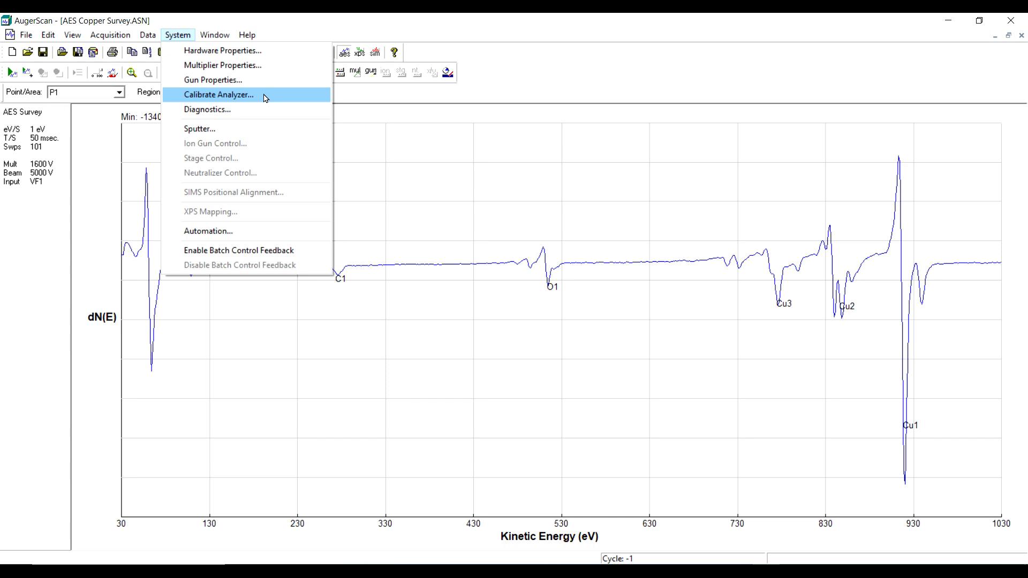
pyautogui.click(225, 116)
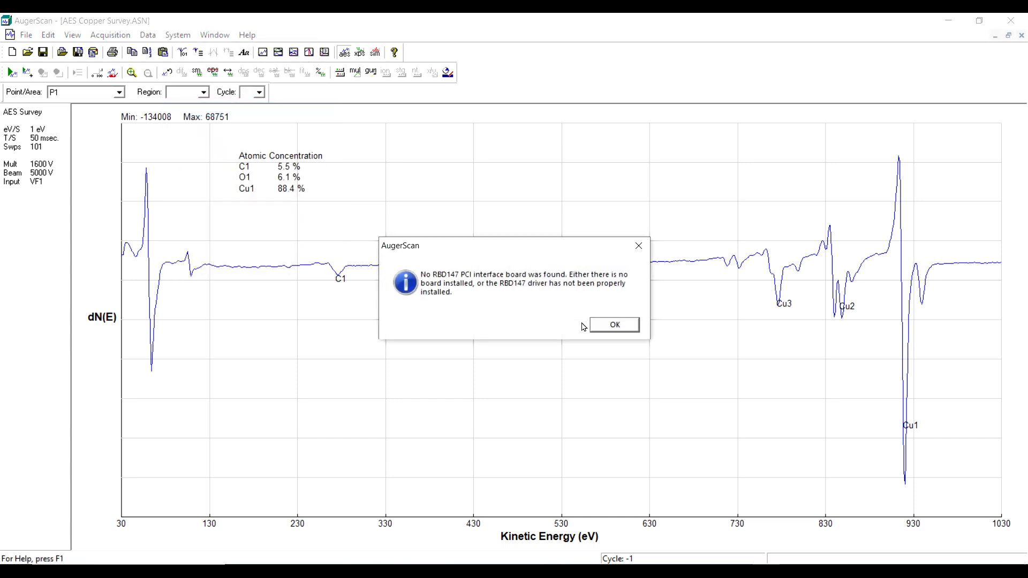
pyautogui.click(614, 325)
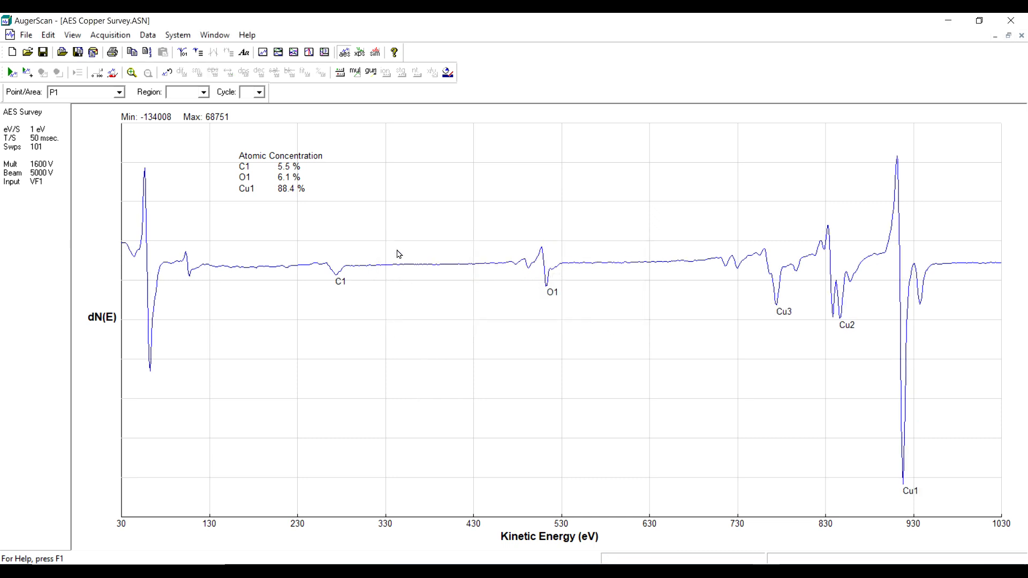
# Open the timed sputter dialog and close it without starting a sputter.
pyautogui.click(180, 38)
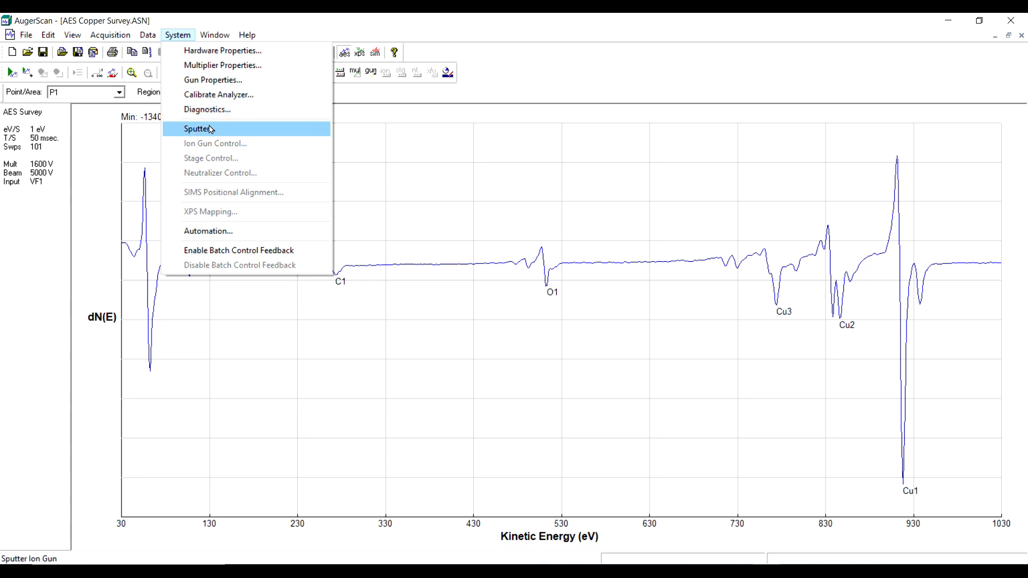
pyautogui.click(211, 129)
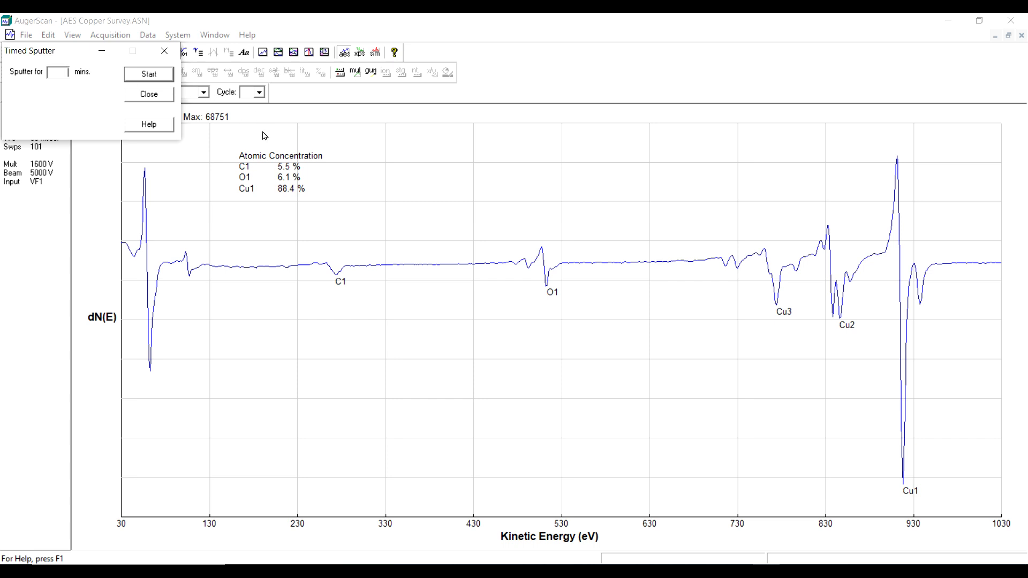
pyautogui.click(152, 98)
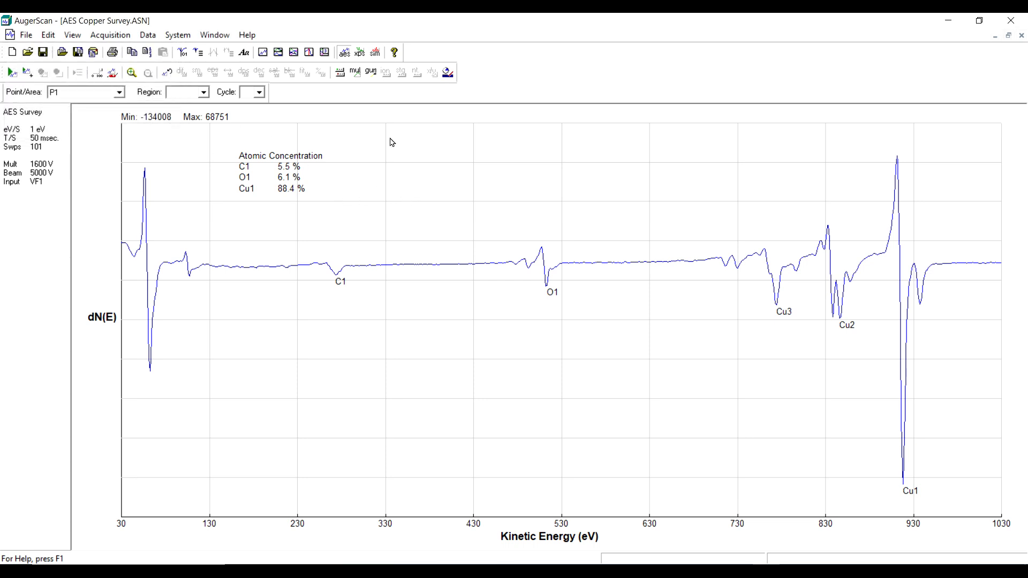
pyautogui.click(181, 39)
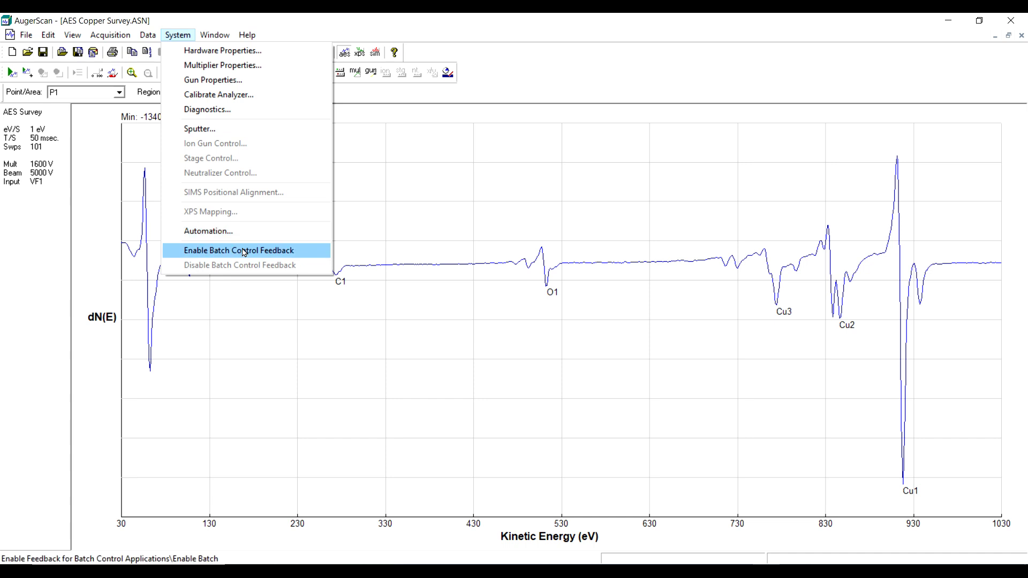
pyautogui.click(377, 183)
pyautogui.click(223, 36)
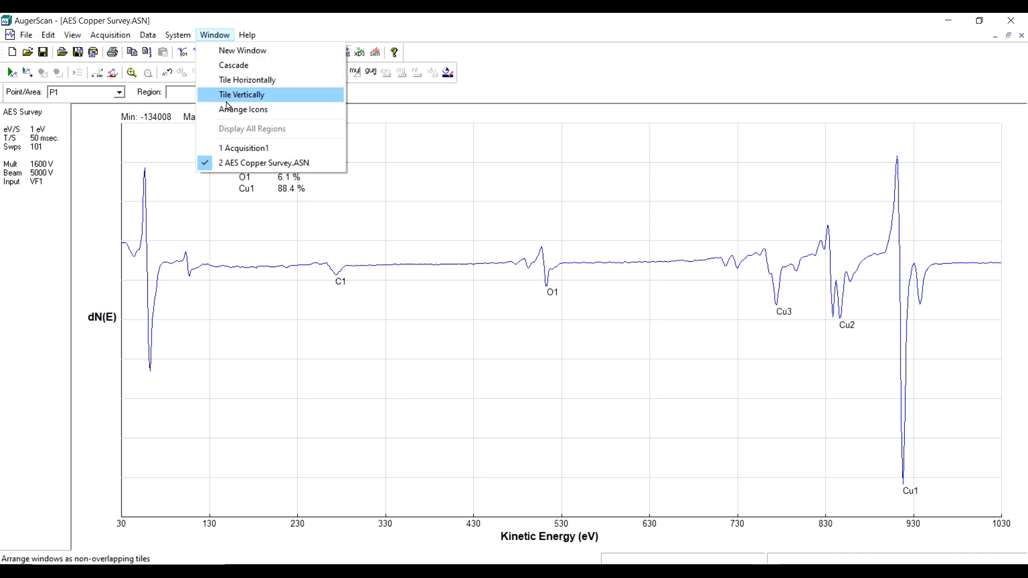
pyautogui.click(423, 160)
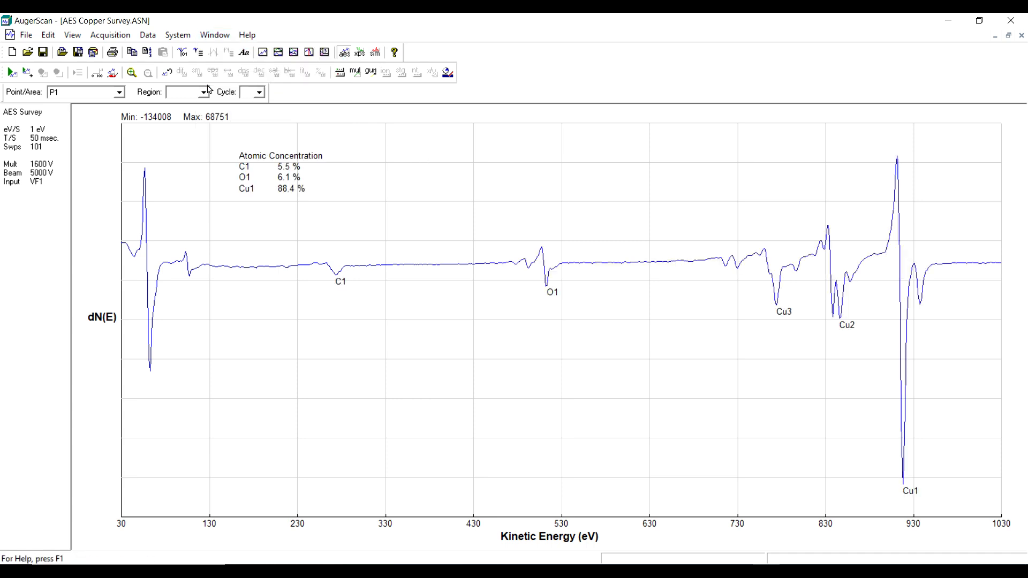
pyautogui.click(209, 37)
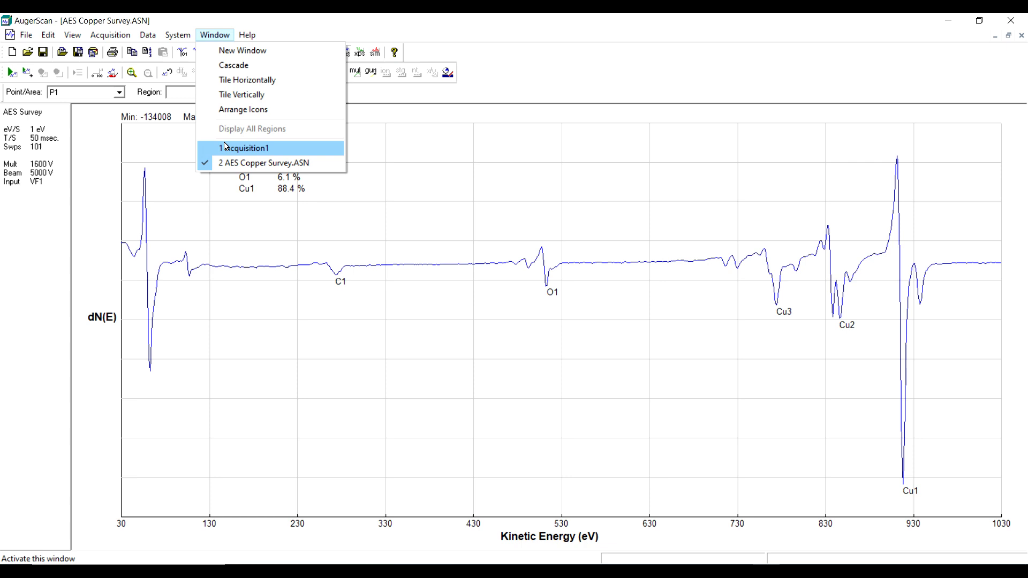
pyautogui.click(232, 110)
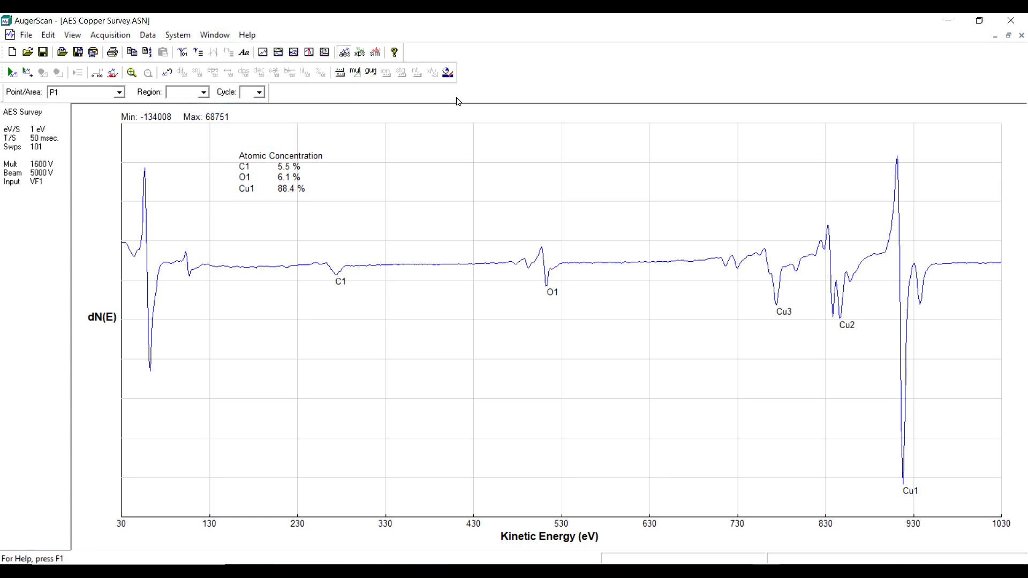
# Undock the Point/Area, Region and Cycle toolbar and redock it in the same row as the acquisition and data processing toolbar.
pyautogui.moveTo(133, 95); pyautogui.dragTo(639, 60)
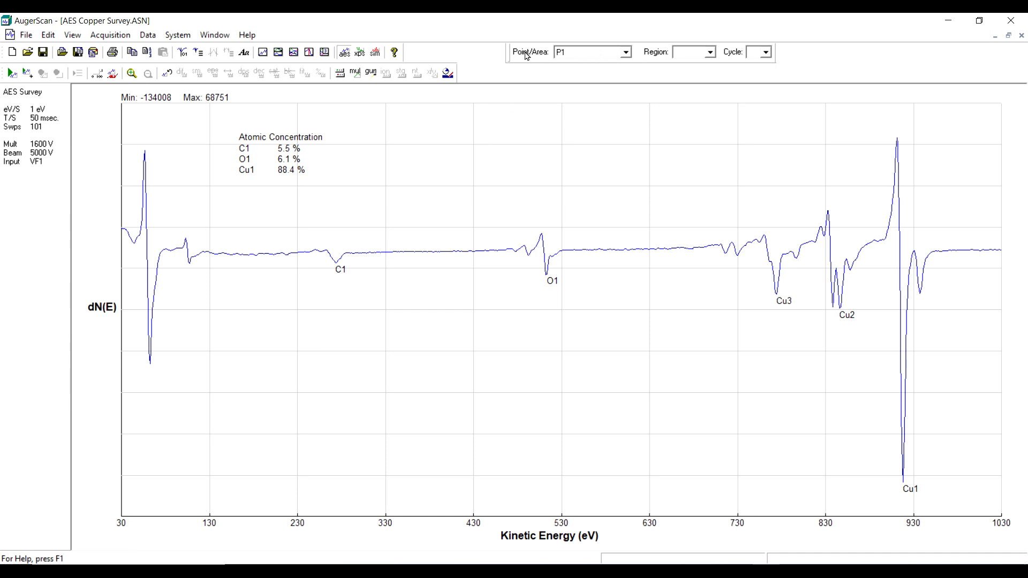
pyautogui.moveTo(33, 119); pyautogui.dragTo(32, 116)
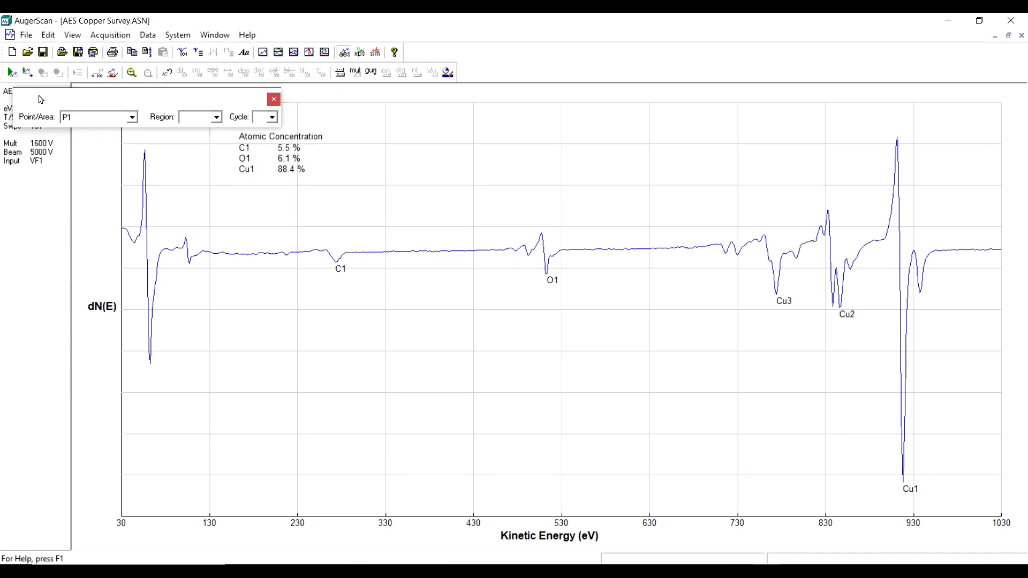
pyautogui.moveTo(186, 101); pyautogui.dragTo(162, 92)
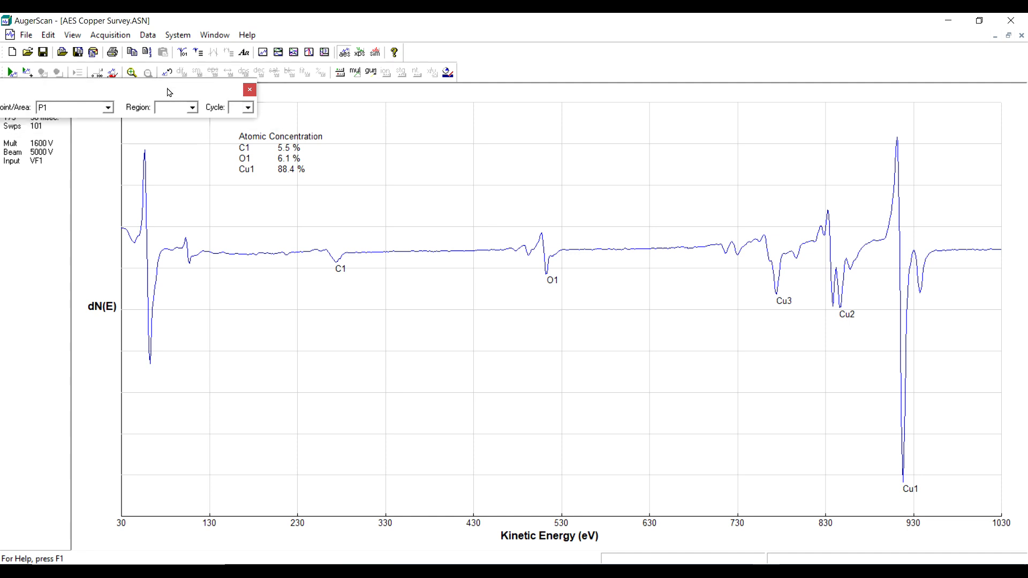
pyautogui.moveTo(739, 72); pyautogui.dragTo(752, 77)
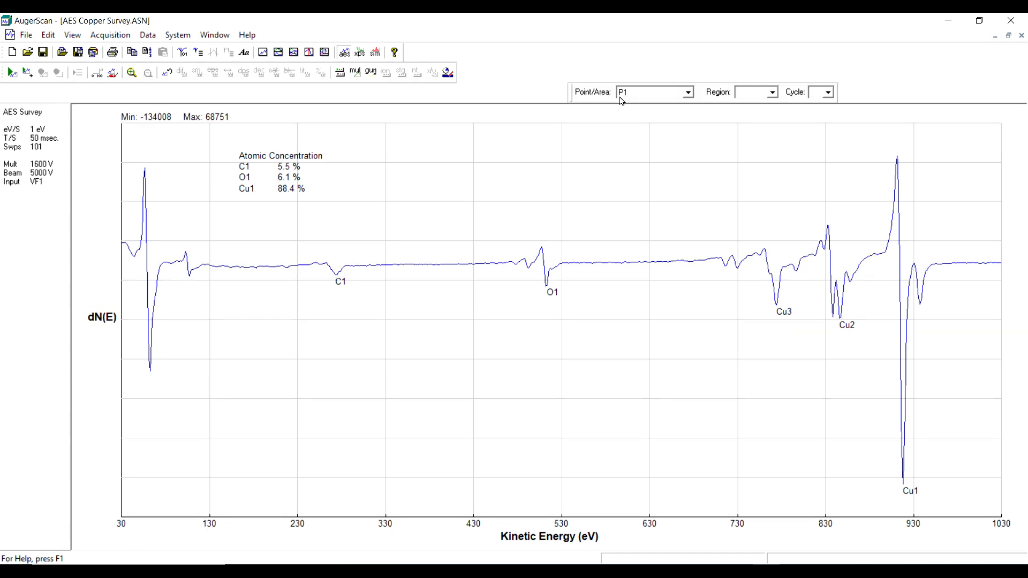
pyautogui.moveTo(68, 148); pyautogui.dragTo(20, 97)
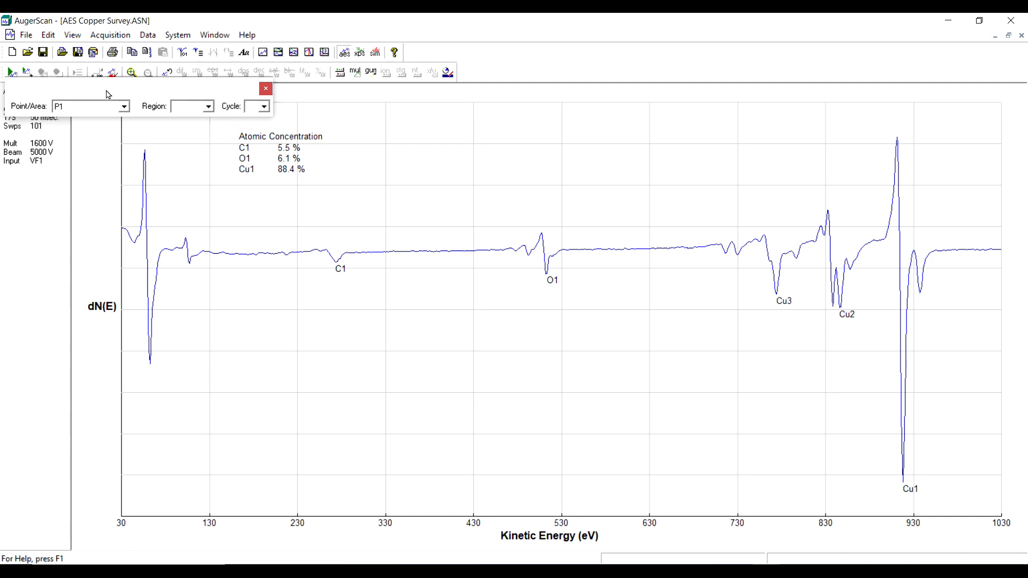
pyautogui.moveTo(599, 53); pyautogui.dragTo(614, 53)
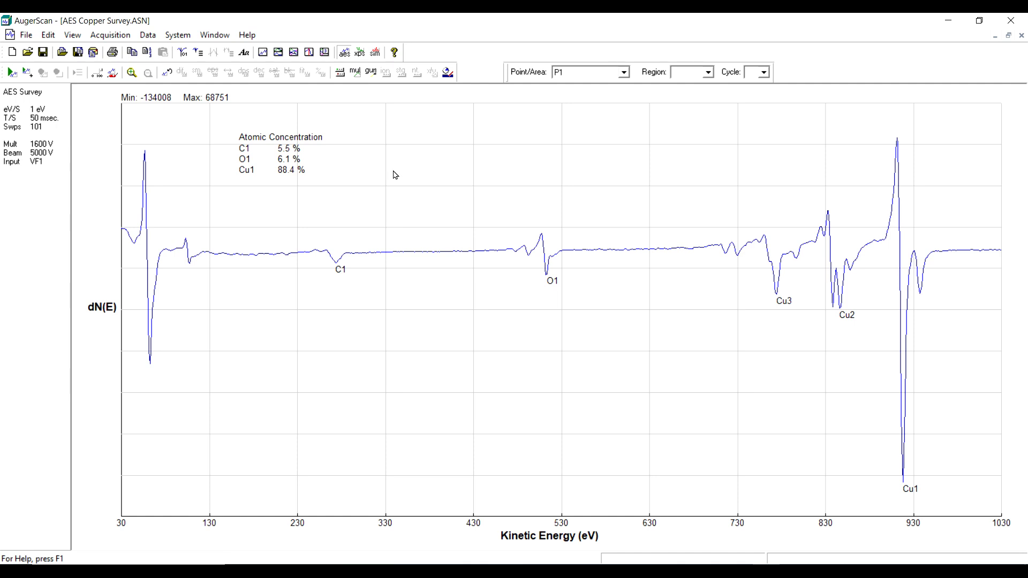
# Tile the AES Copper Survey and Acquisition1 windows horizontally and review the list of open windows without switching.
pyautogui.click(213, 35)
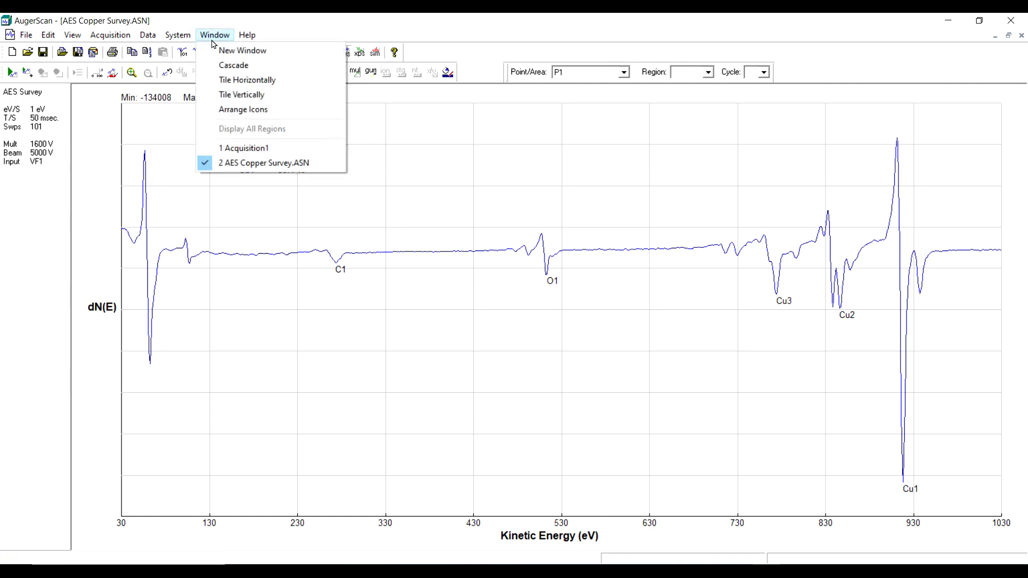
pyautogui.moveTo(246, 40)
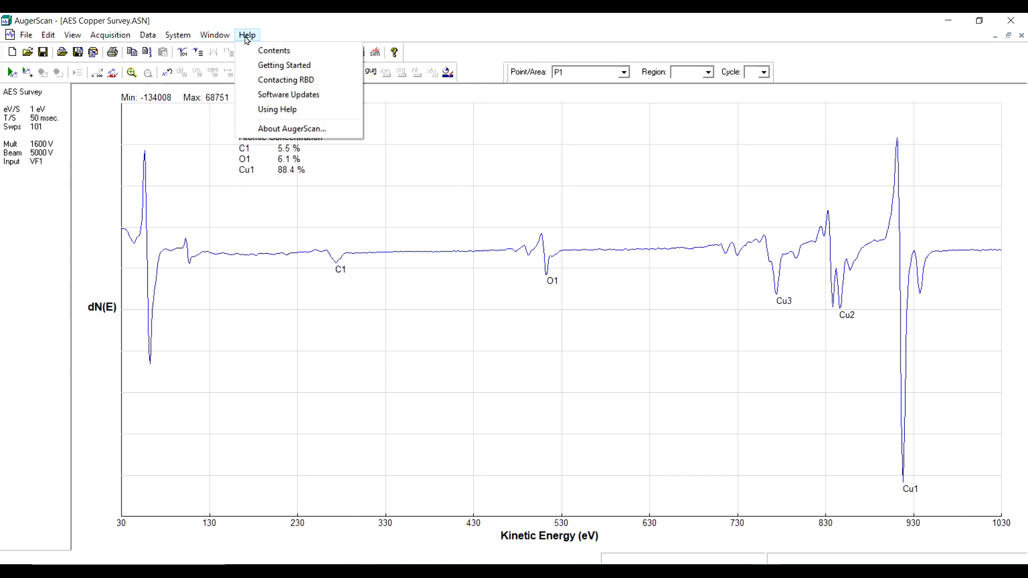
pyautogui.moveTo(212, 41)
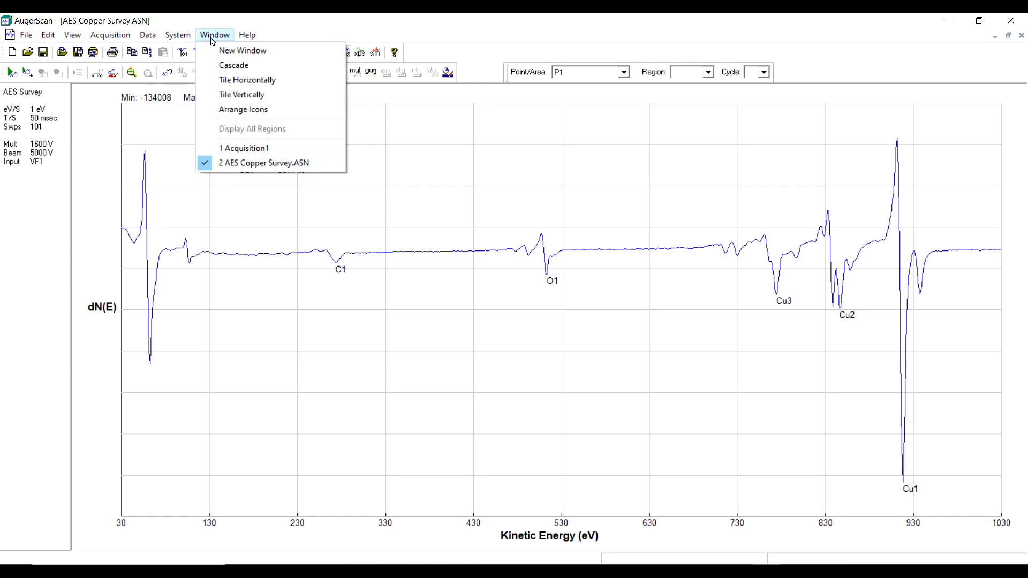
pyautogui.click(234, 85)
pyautogui.click(204, 38)
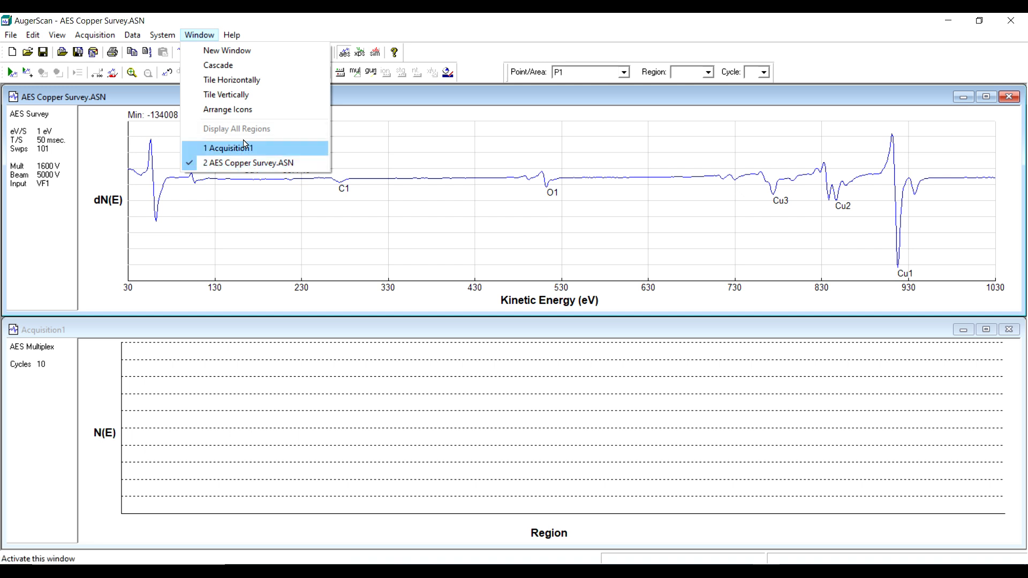
pyautogui.click(391, 135)
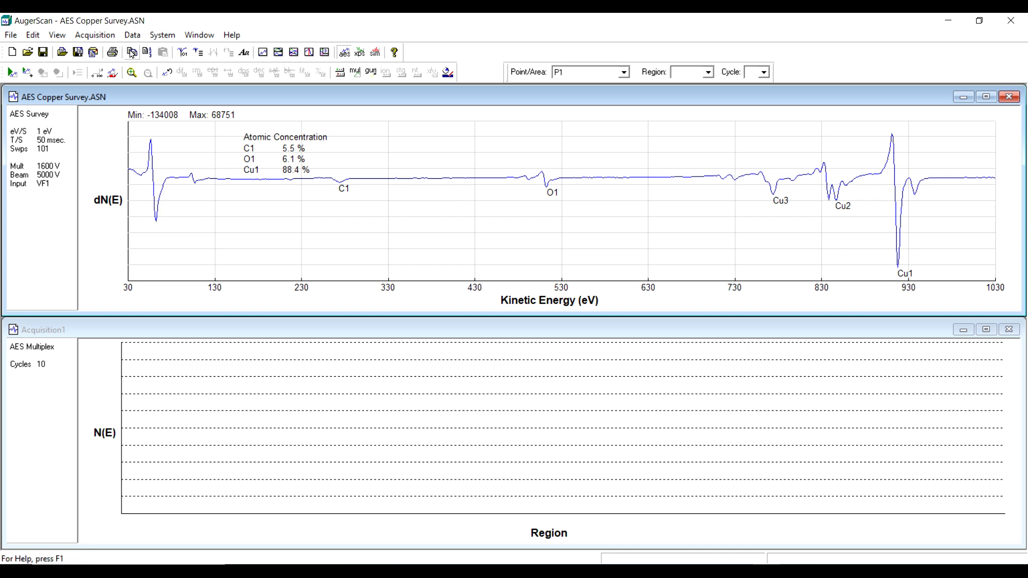
# Open the marker and endpoint editing dialog for the copper survey and cancel it without changes.
pyautogui.click(199, 54)
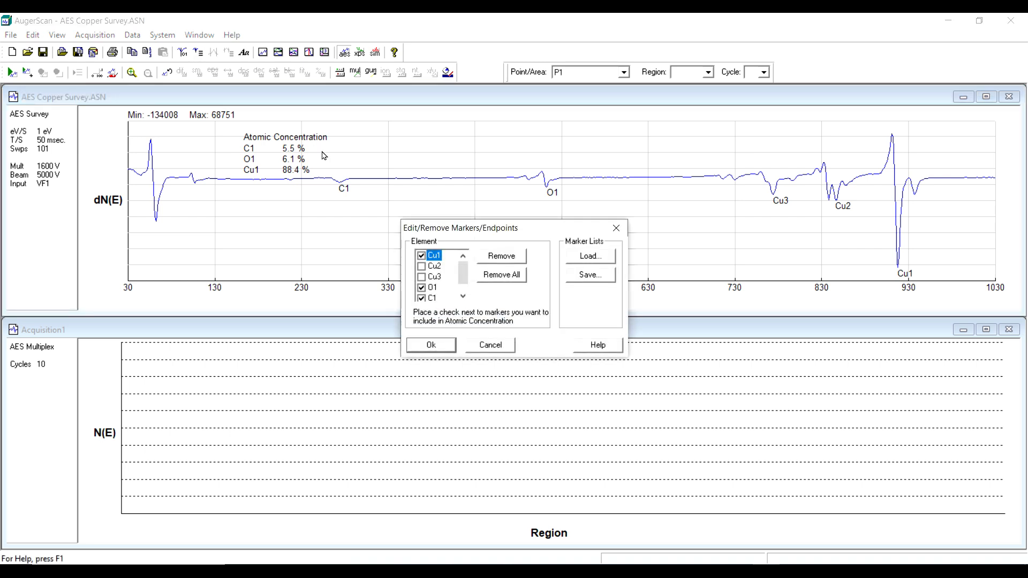
pyautogui.click(492, 345)
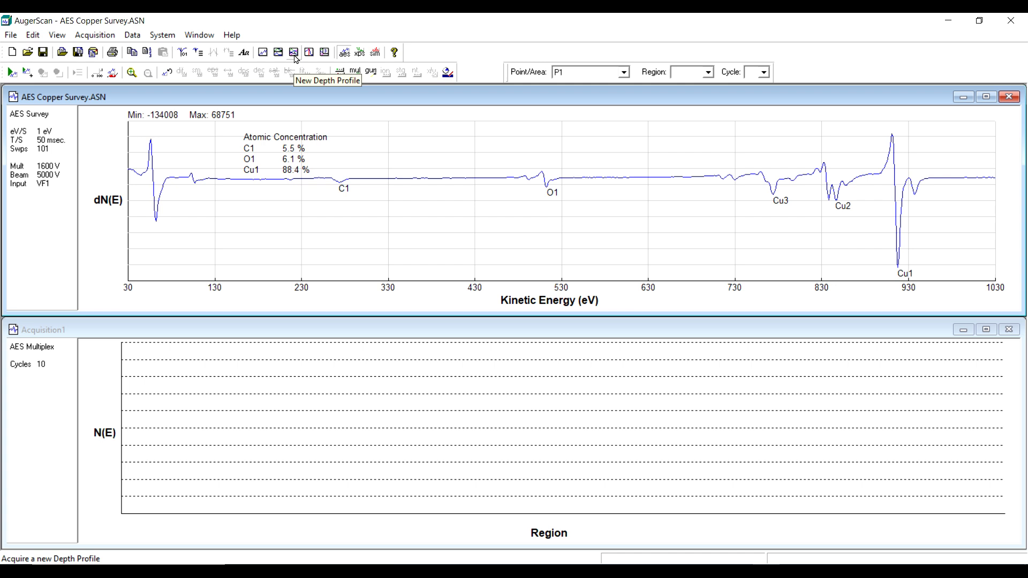
# Start a new three-point depth profile, cancel the element selection and close its settings without acquiring.
pyautogui.click(325, 53)
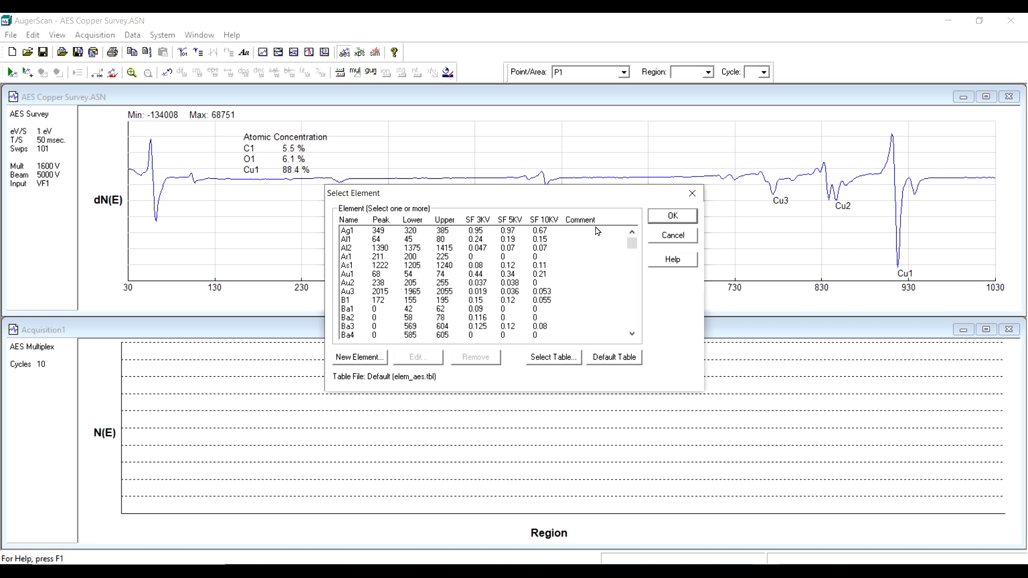
pyautogui.click(664, 235)
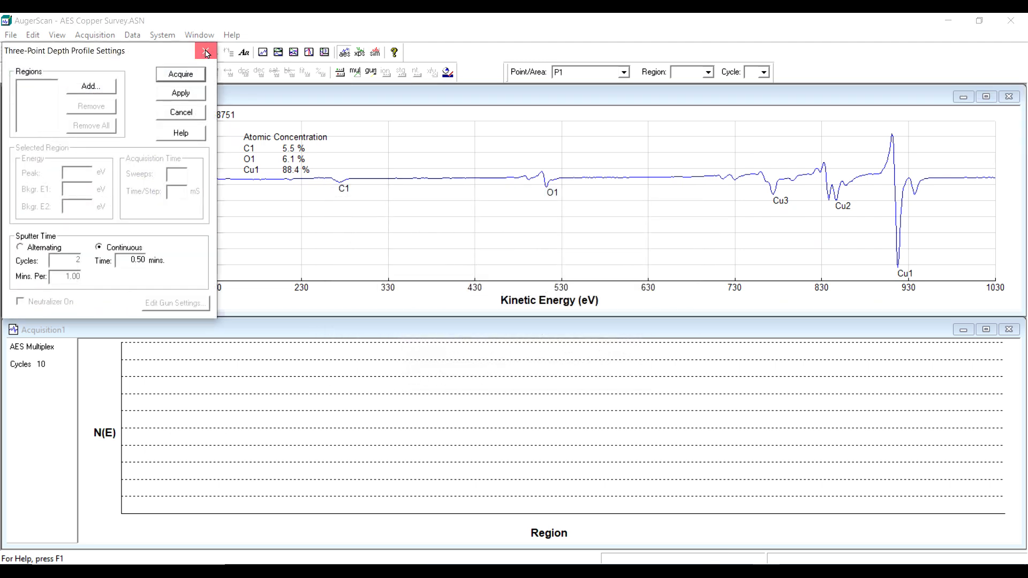
pyautogui.click(206, 52)
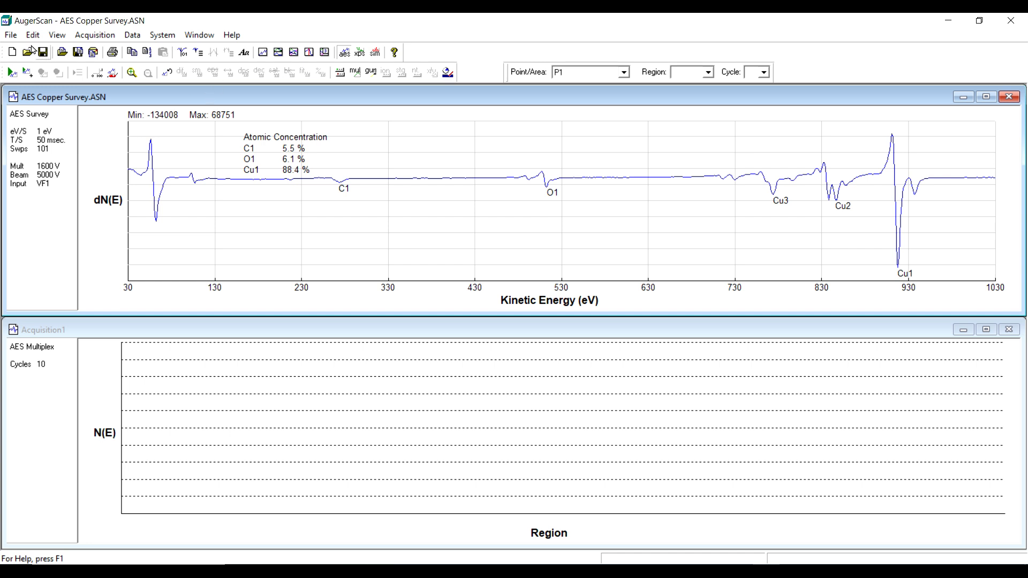
pyautogui.click(10, 37)
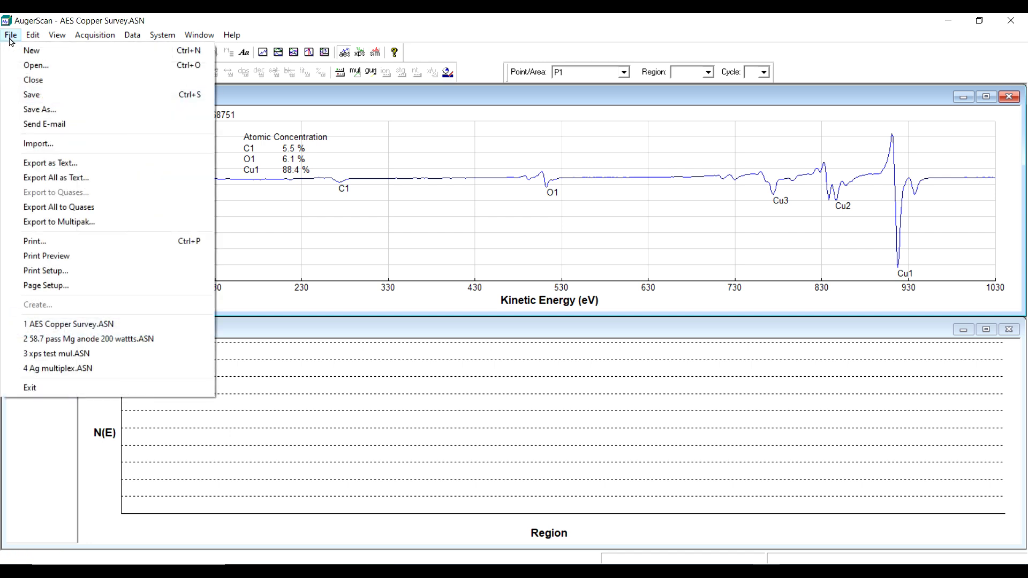
pyautogui.click(471, 56)
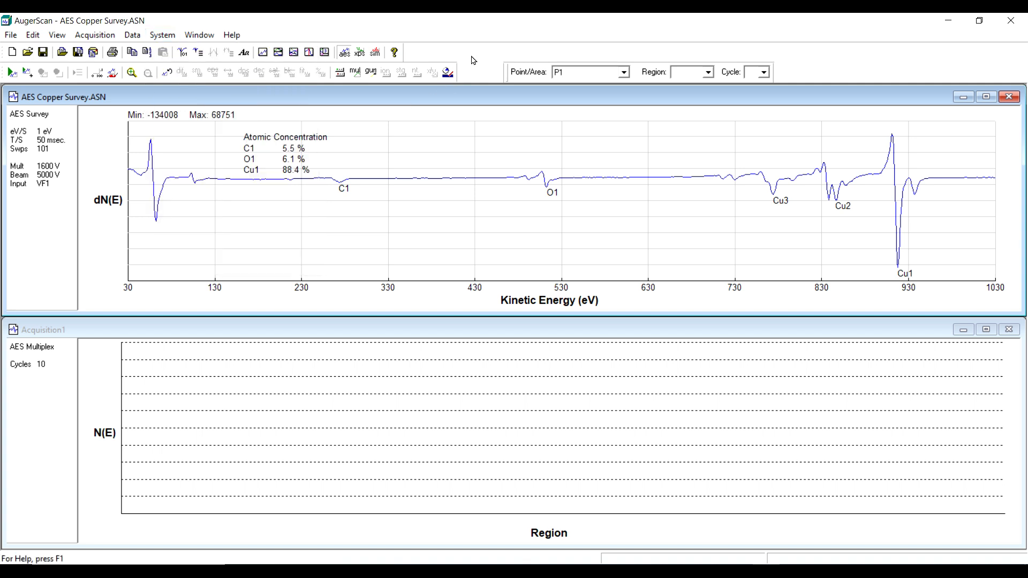
pyautogui.click(239, 37)
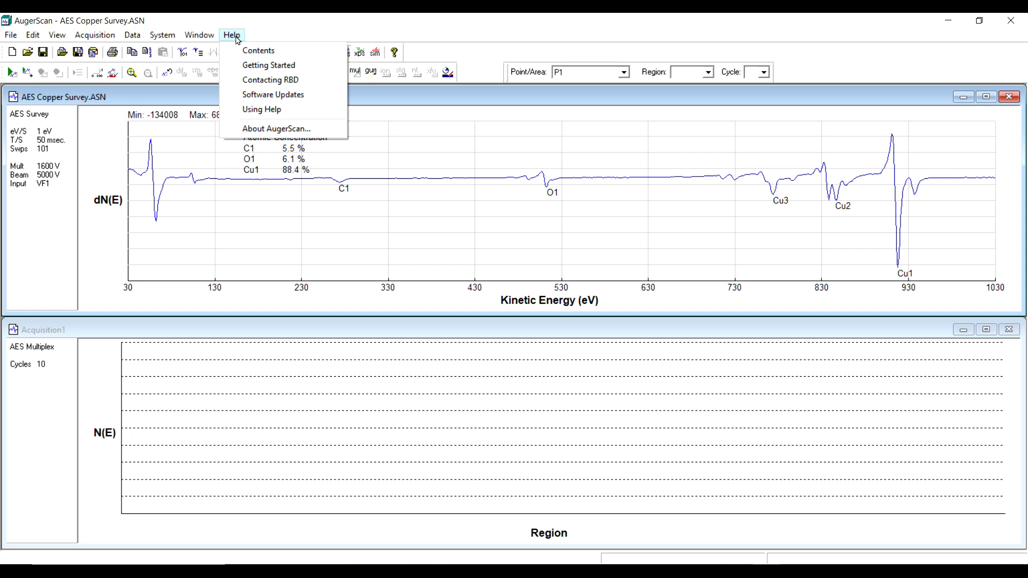
pyautogui.click(398, 131)
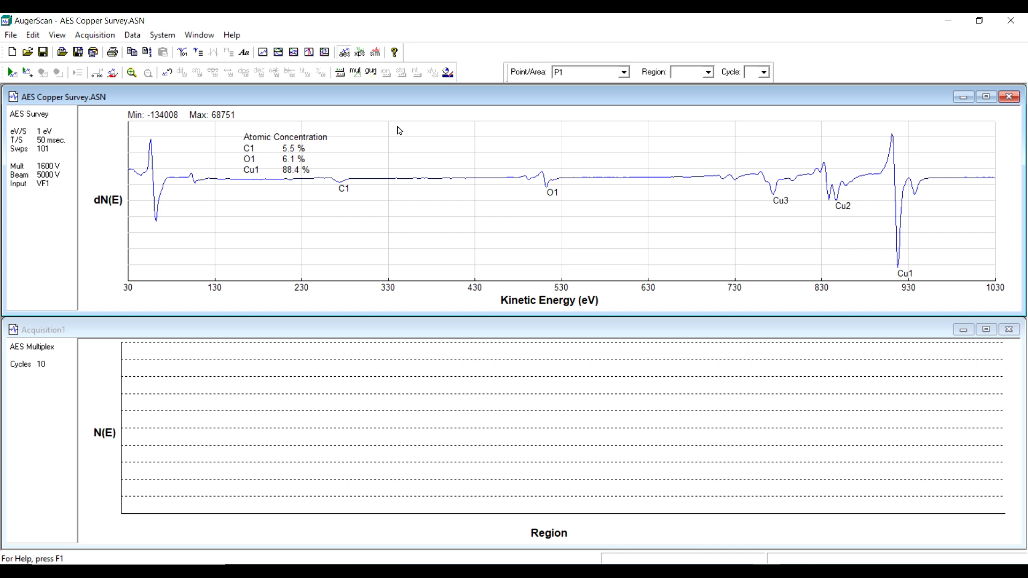
# Maximize the AES Copper Survey window.
pyautogui.click(986, 97)
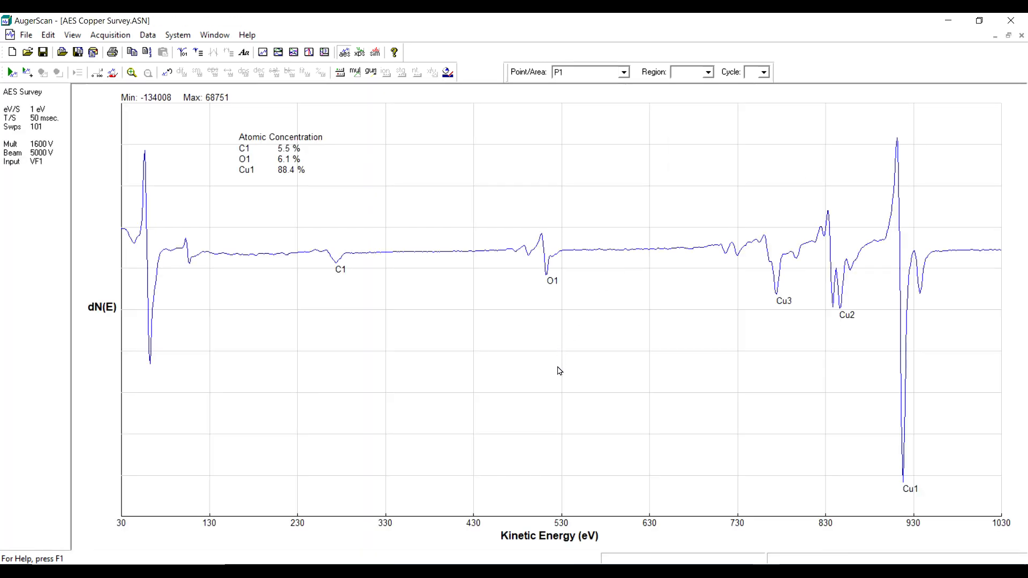